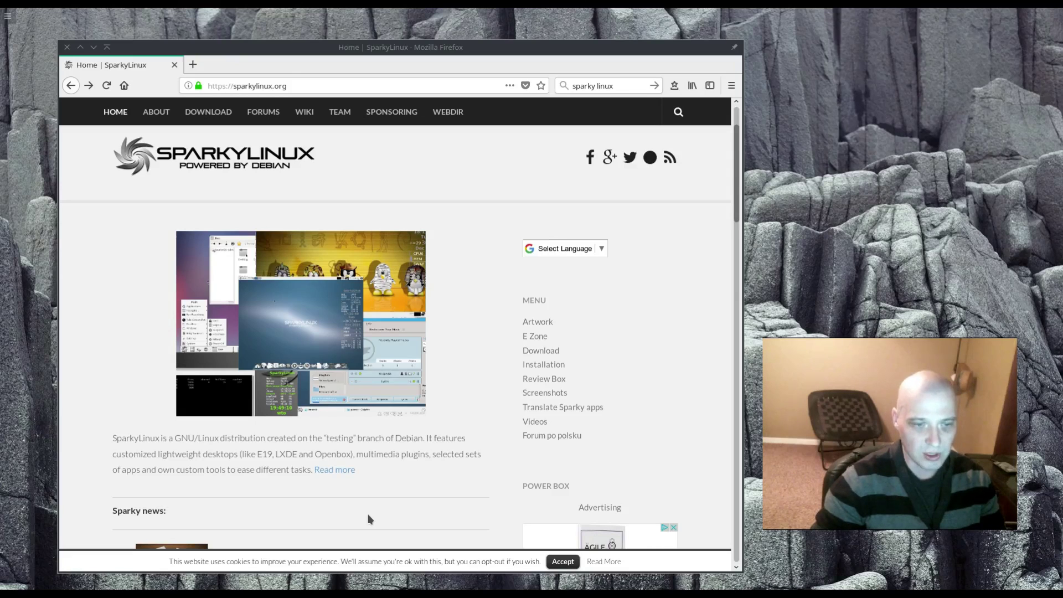
# - Go to the SparkyLinux download page and scroll to the Stable, Rolling and Development editions
pyautogui.scroll(-6, 380, 459)
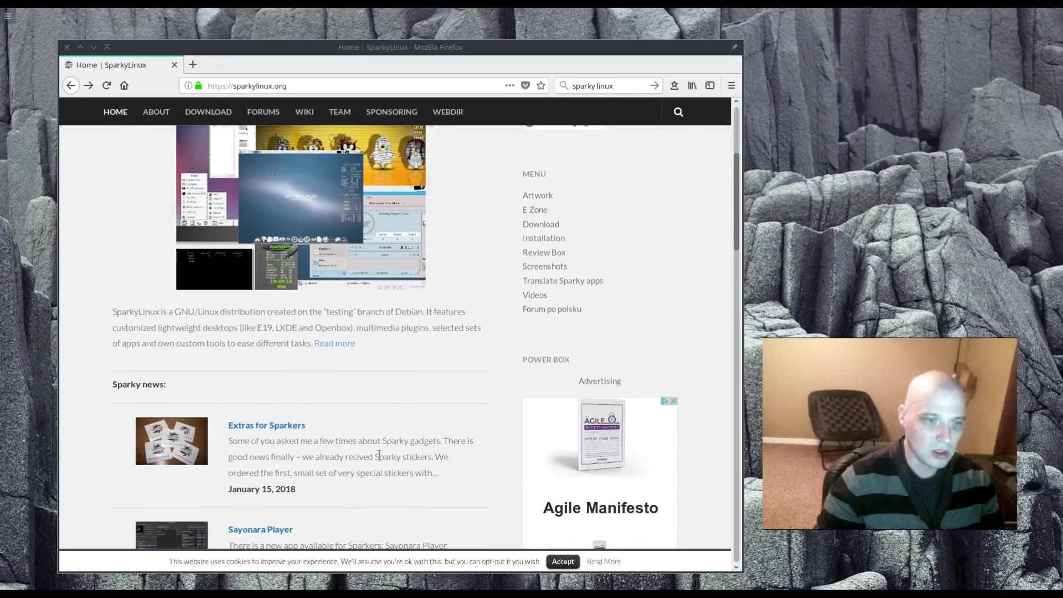
pyautogui.scroll(8, 380, 459)
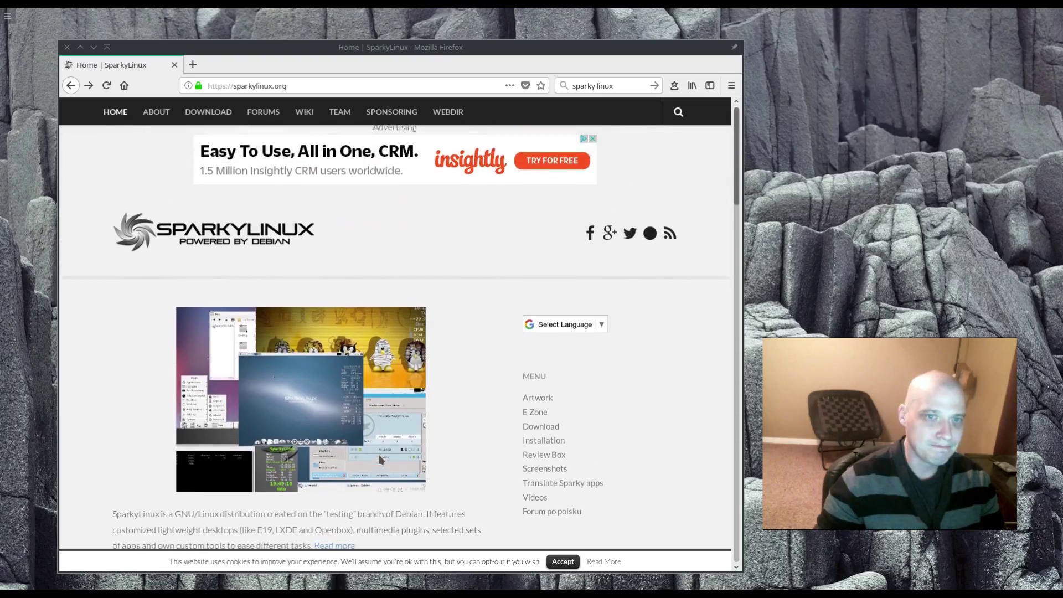
pyautogui.click(537, 433)
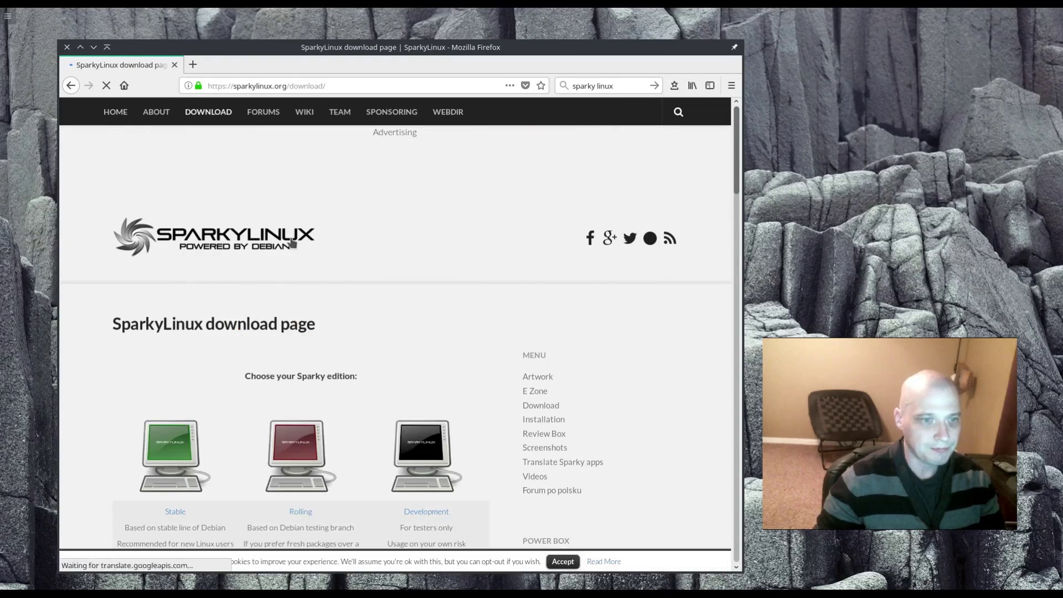
pyautogui.scroll(-2, 293, 242)
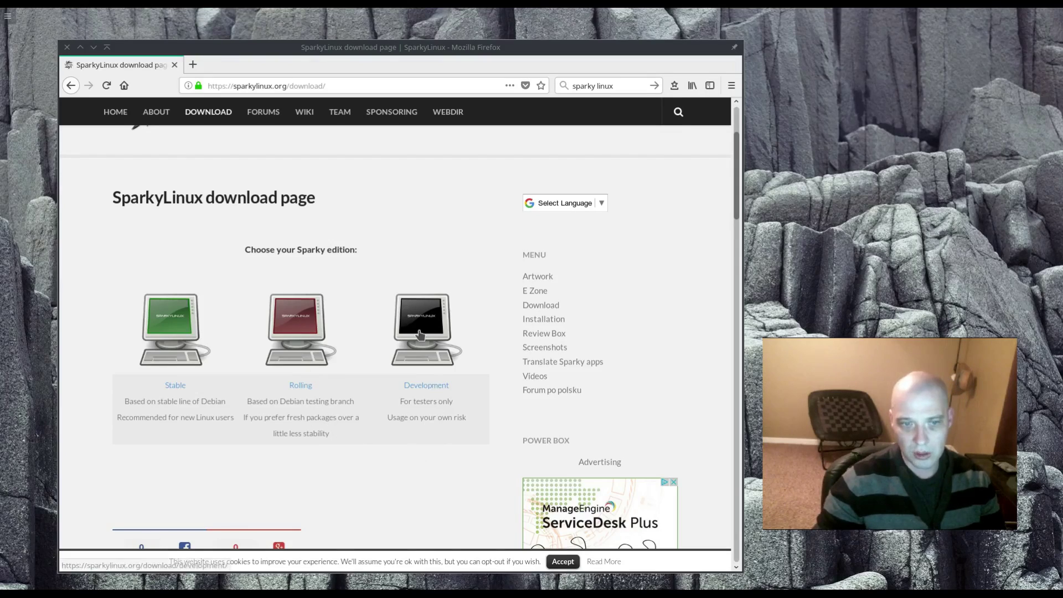
# - Open the Rolling edition download page and jump to its #rolling ISO section
pyautogui.click(302, 388)
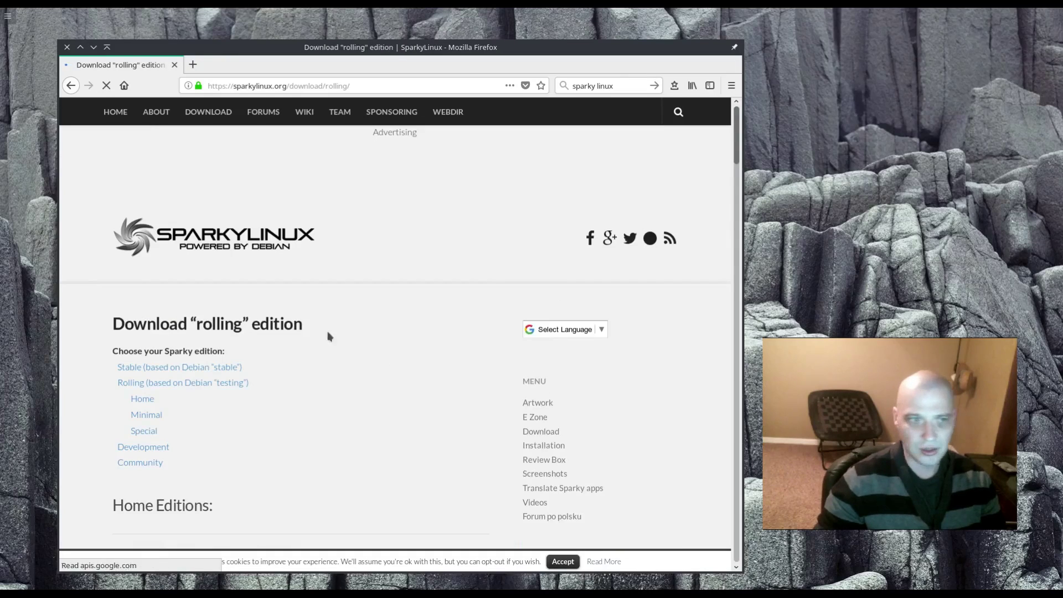
pyautogui.scroll(-3, 313, 365)
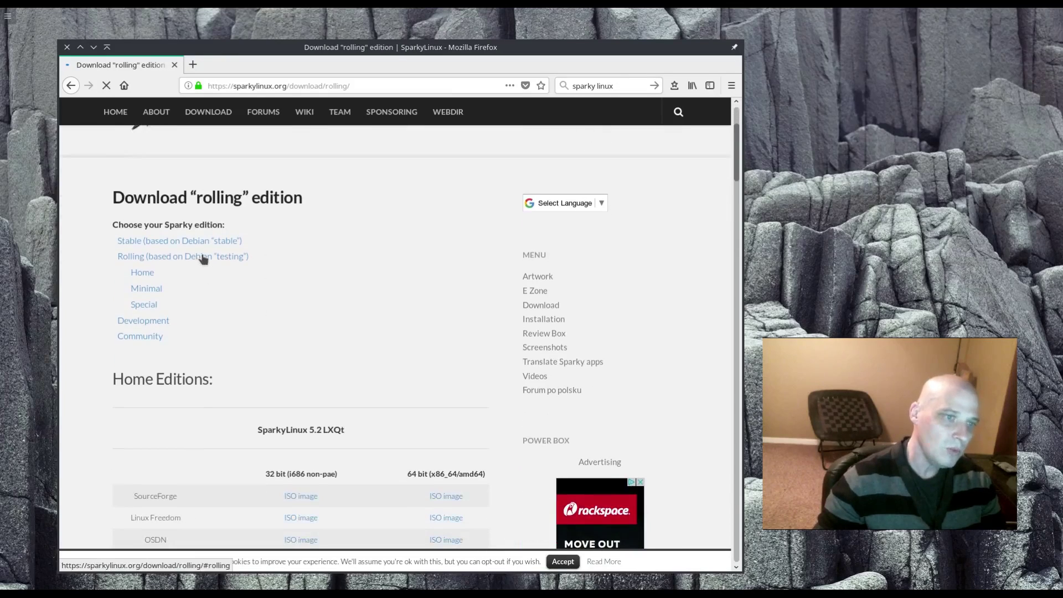
pyautogui.click(236, 260)
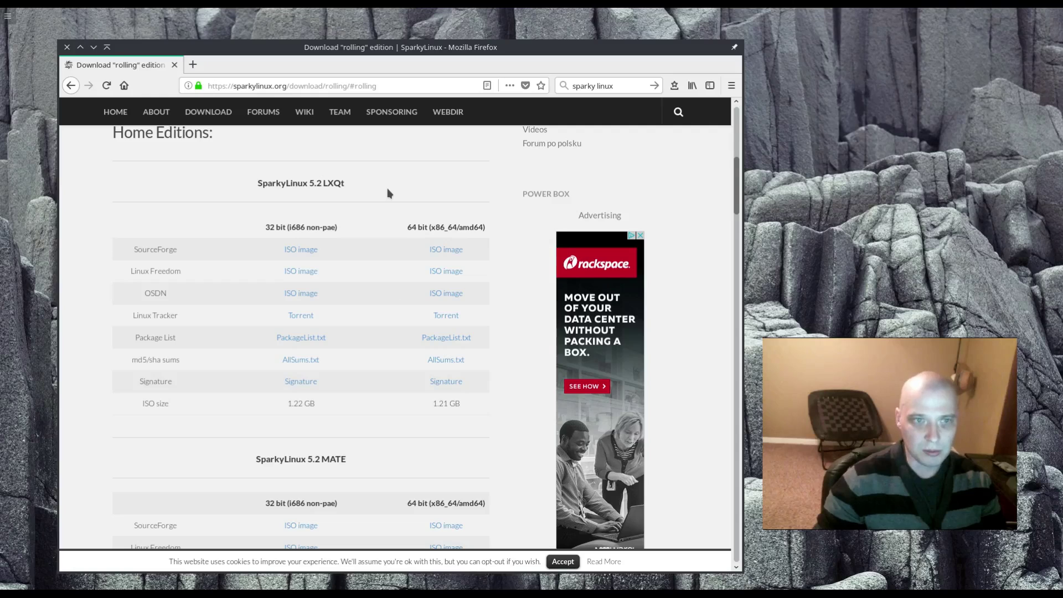
# - Scroll through the Rolling ISO tables from LXQt down to the Special Editions
pyautogui.scroll(-7, 388, 193)
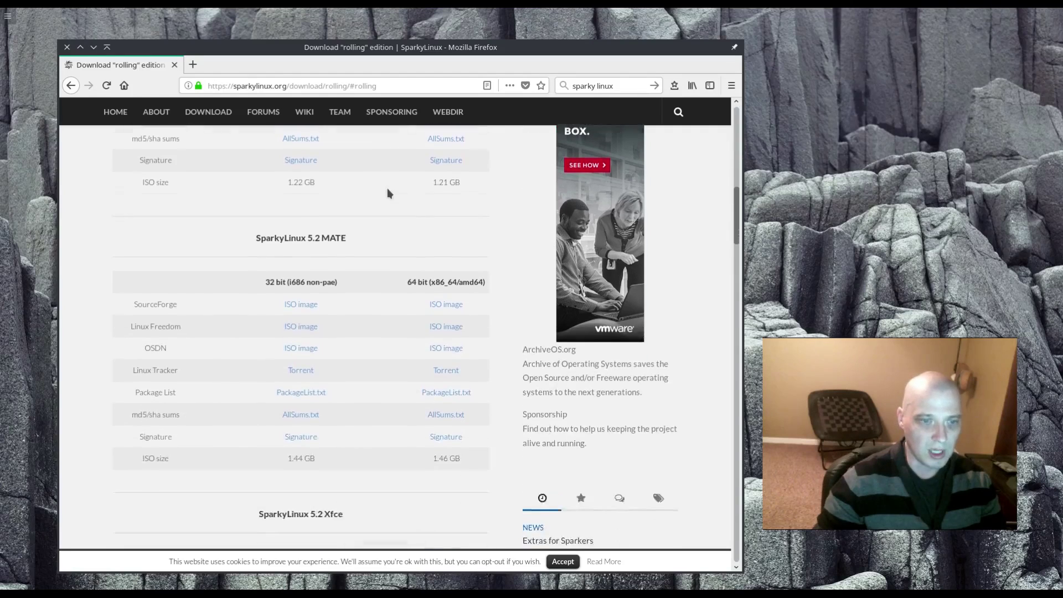
pyautogui.scroll(-7, 388, 192)
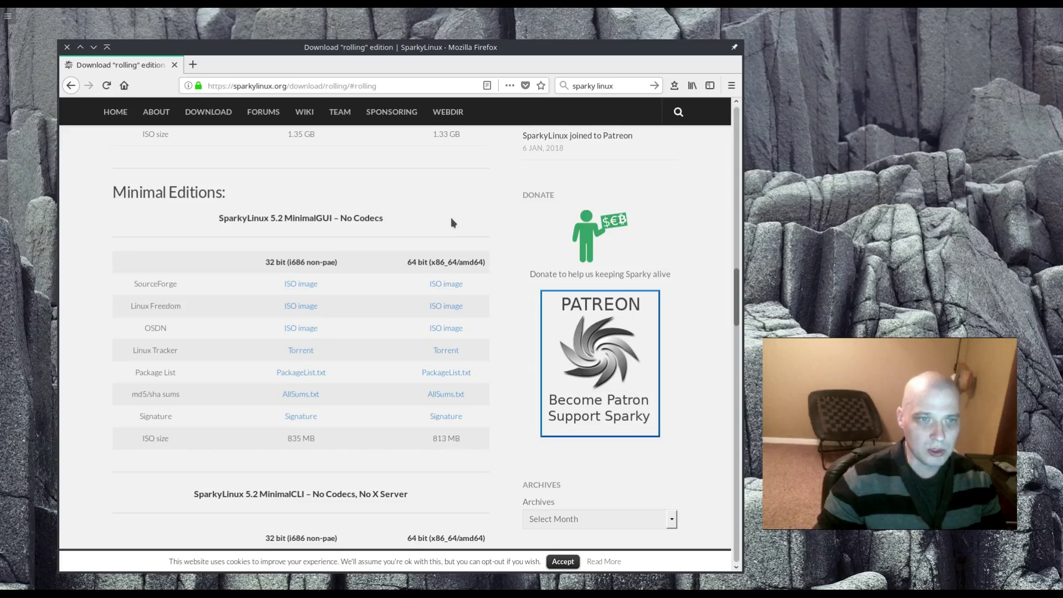
pyautogui.scroll(-4, 452, 222)
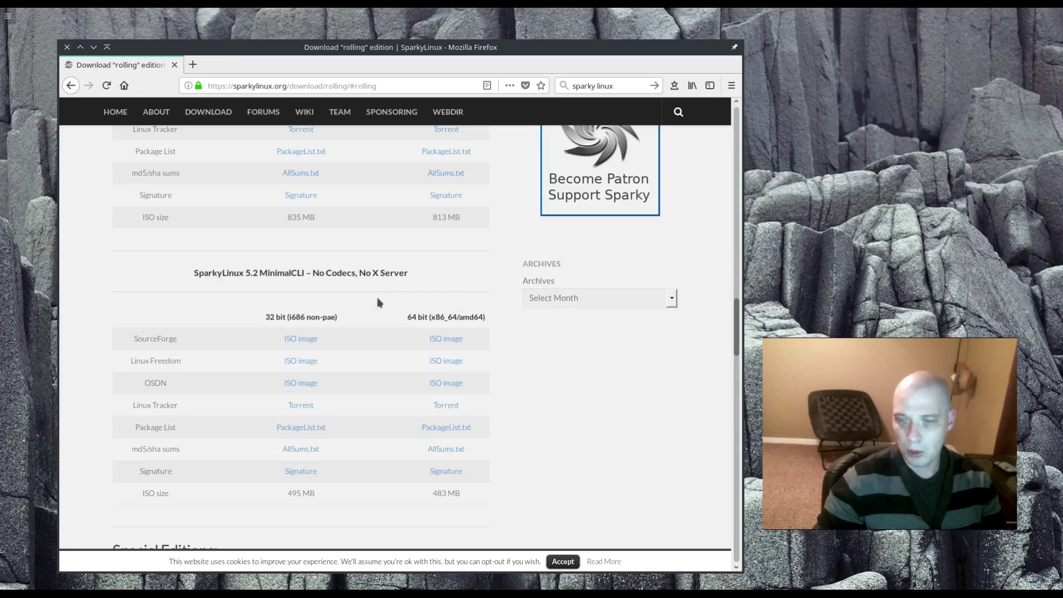
pyautogui.scroll(-4, 380, 302)
pyautogui.scroll(-1, 508, 327)
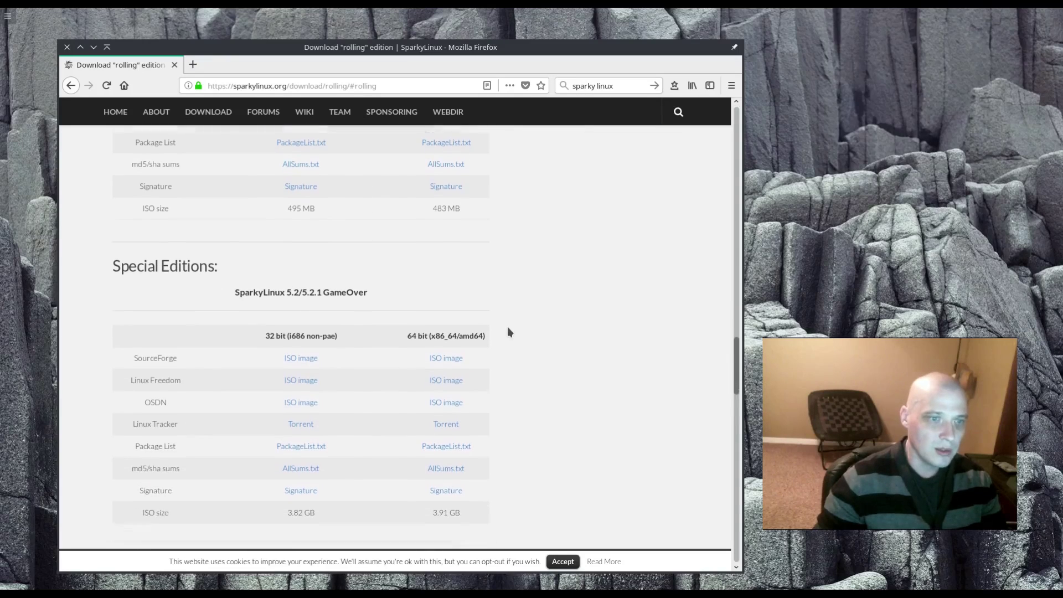
pyautogui.scroll(-2, 652, 395)
pyautogui.scroll(2, 652, 395)
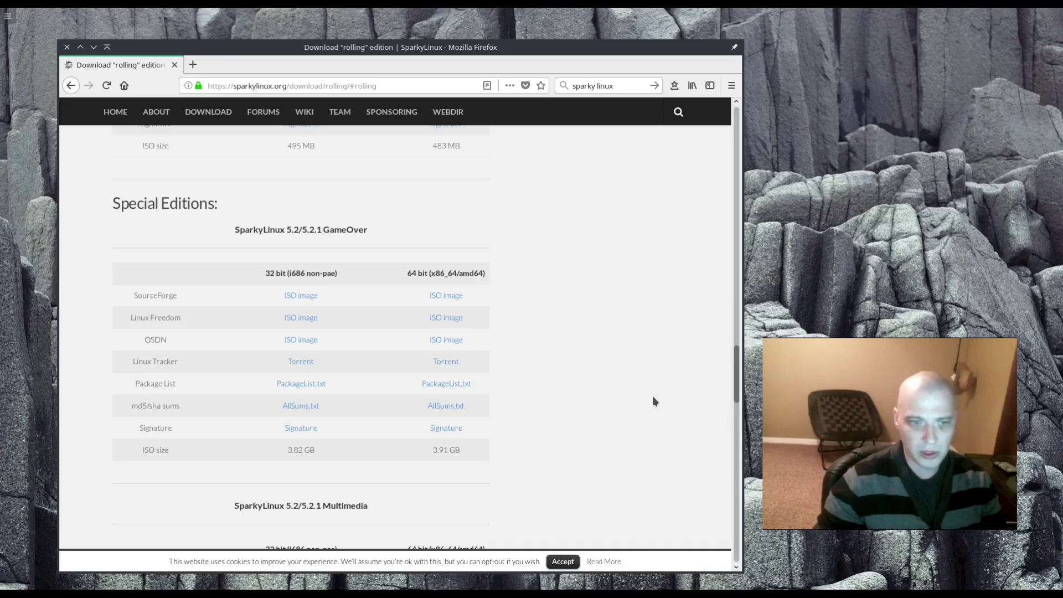
pyautogui.scroll(-8, 653, 398)
pyautogui.scroll(-5, 652, 397)
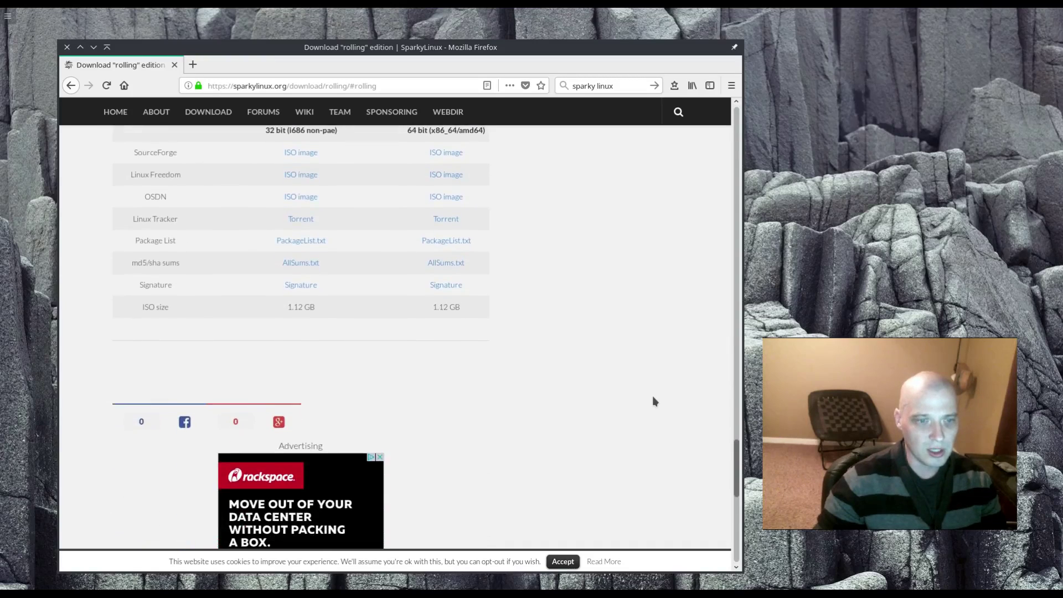
# - Bring the VirtualBox VM into view, showing the SparkyLinux live boot menu
pyautogui.moveTo(736, 498); pyautogui.dragTo(686, 177)
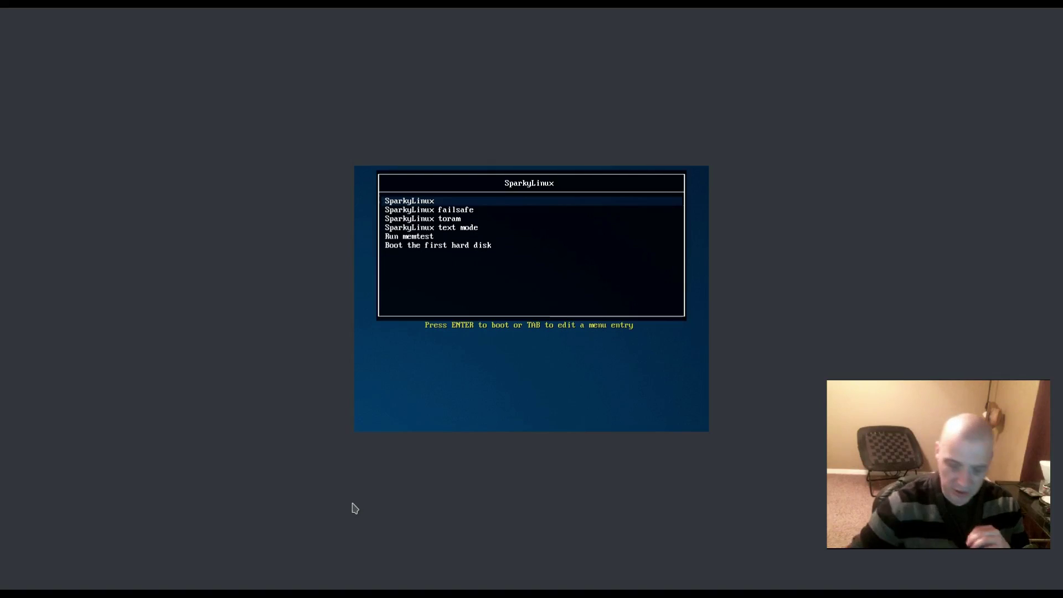
# - Capture input in the VM, dismiss the mouse-capture notice, and boot the default SparkyLinux live entry
pyautogui.click(424, 351)
pyautogui.press('Return')
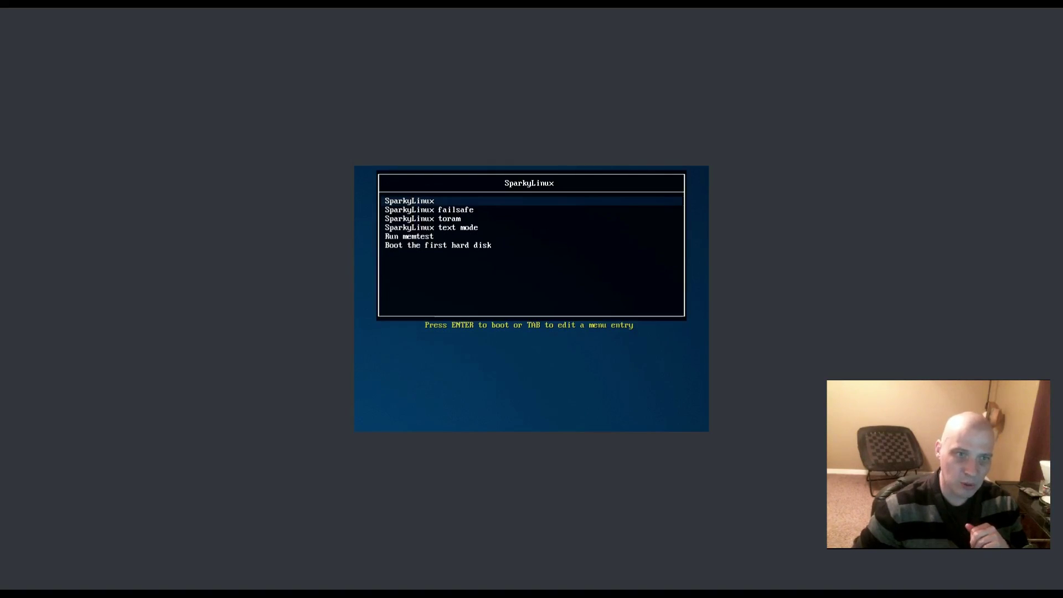
pyautogui.press('Return')
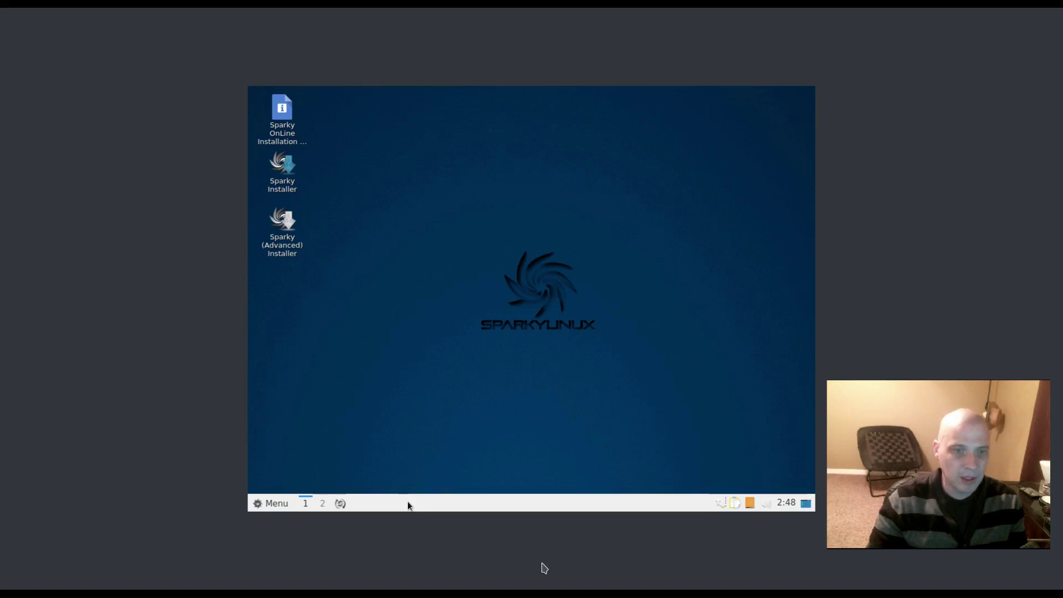
pyautogui.click(275, 504)
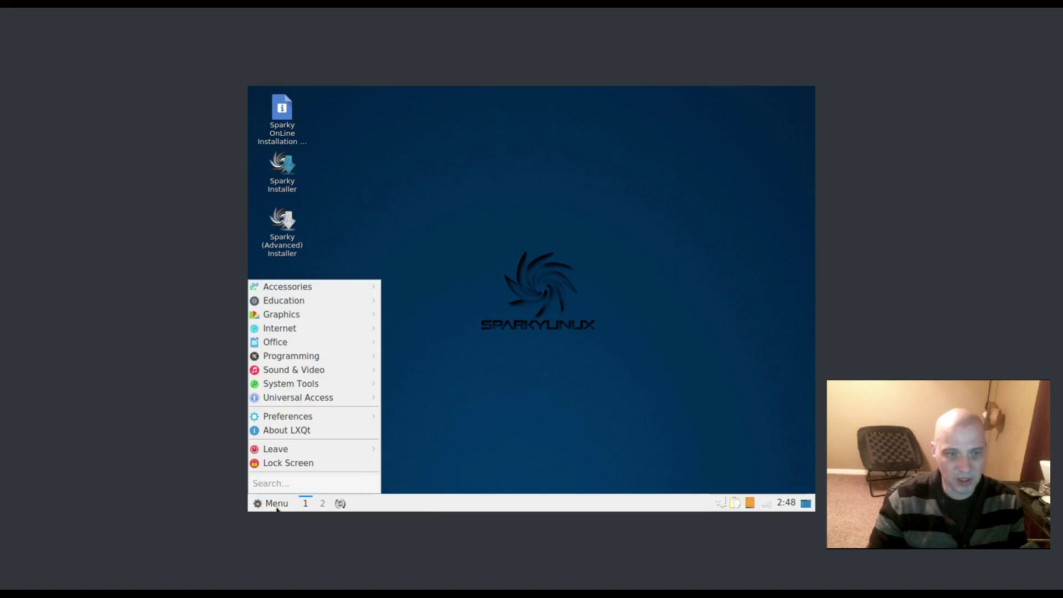
pyautogui.click(443, 439)
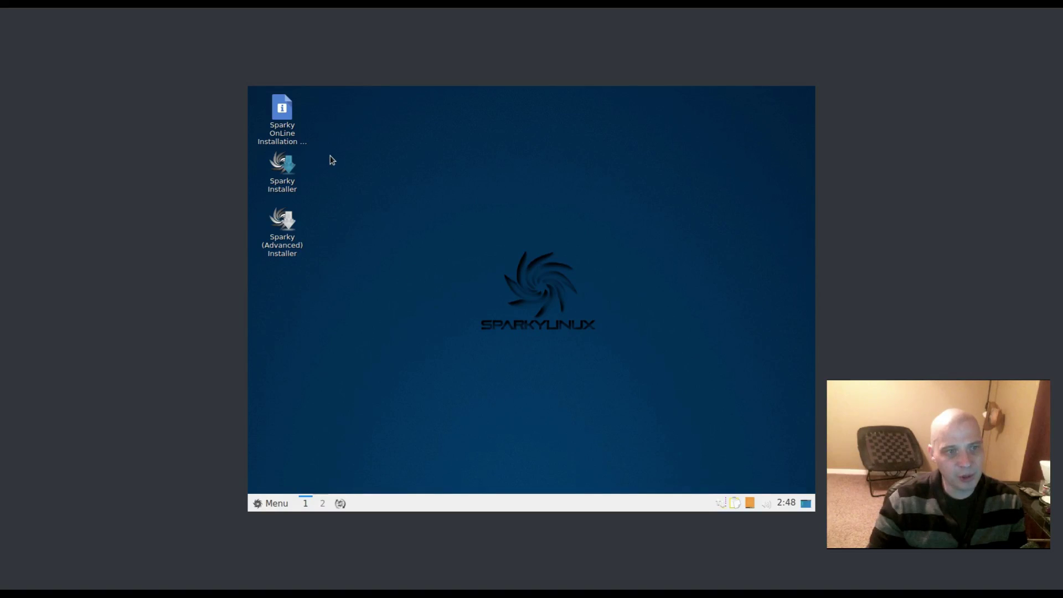
pyautogui.click(286, 174)
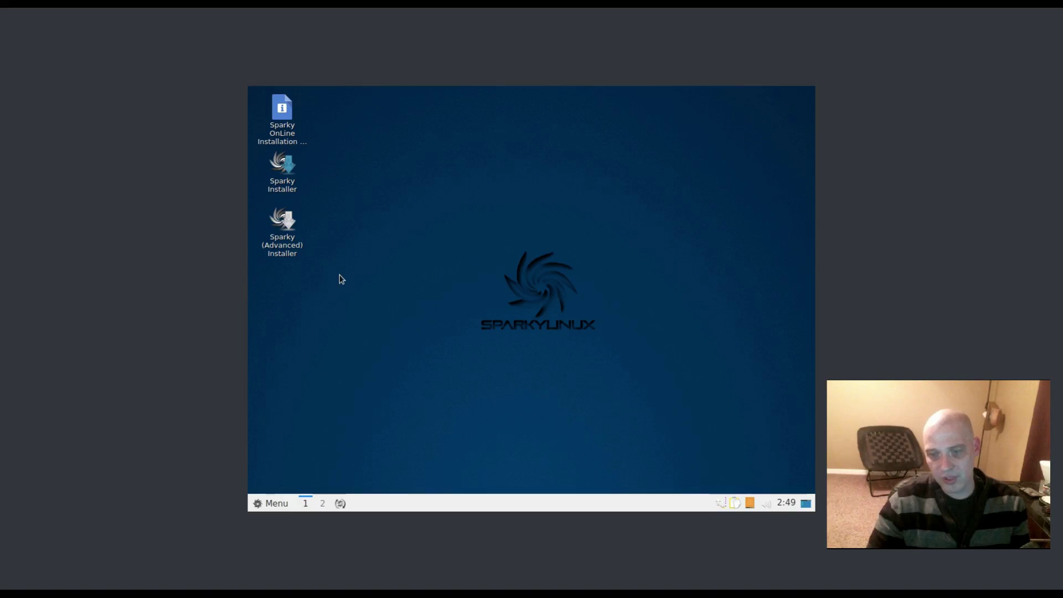
pyautogui.click(300, 191)
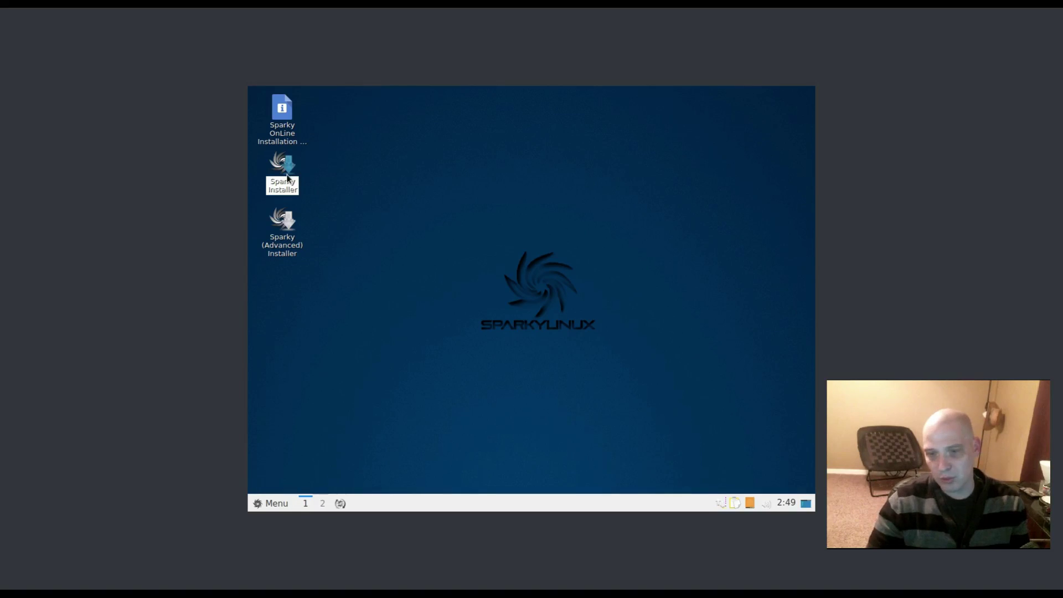
# - Launch Sparky Installer and accept English (US) language and the Chicago time zone
pyautogui.doubleClick(288, 177)
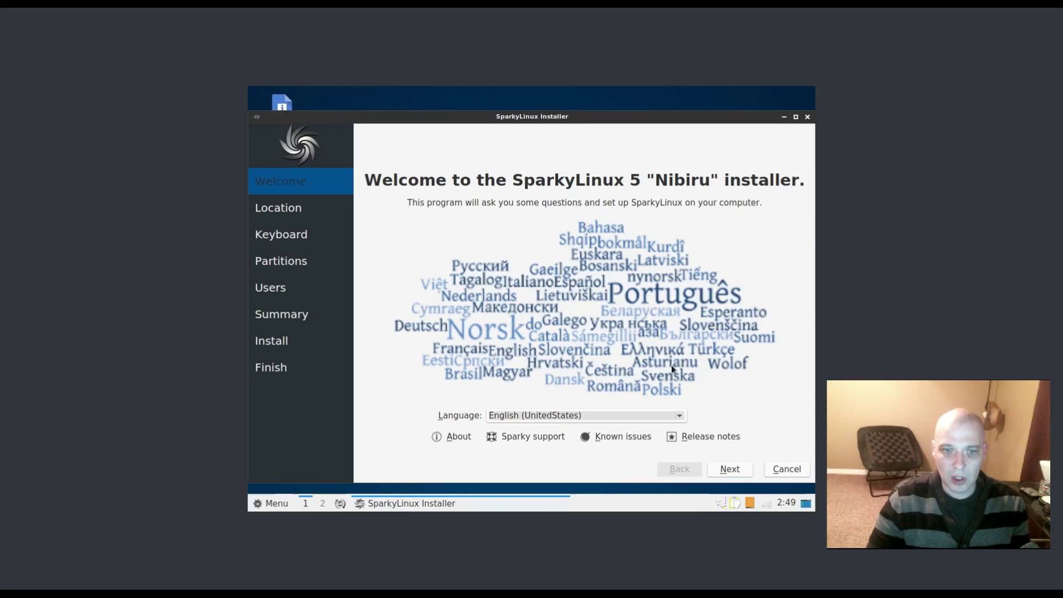
pyautogui.click(729, 469)
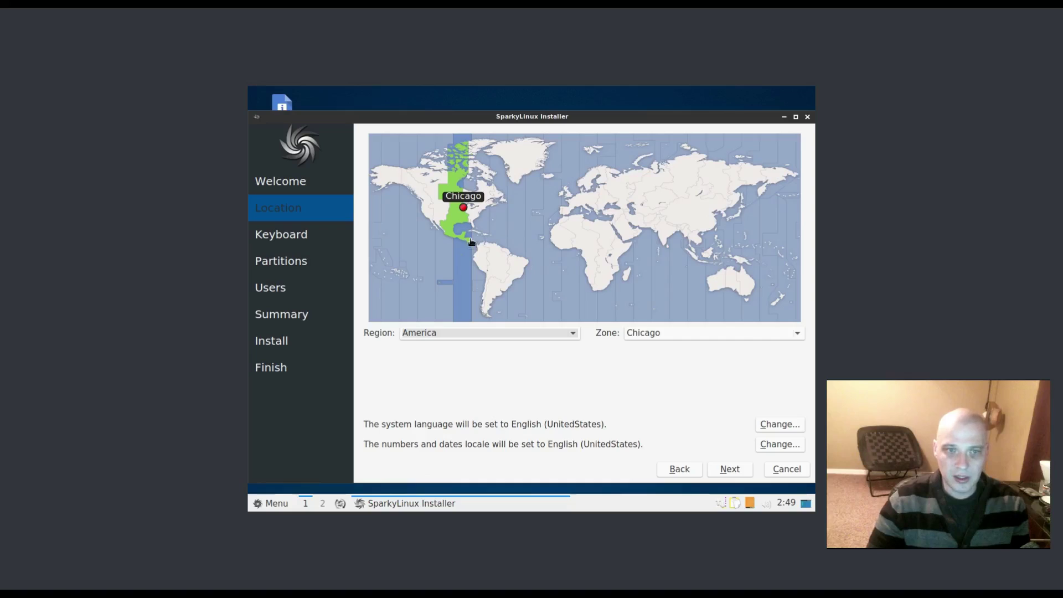
pyautogui.click(729, 469)
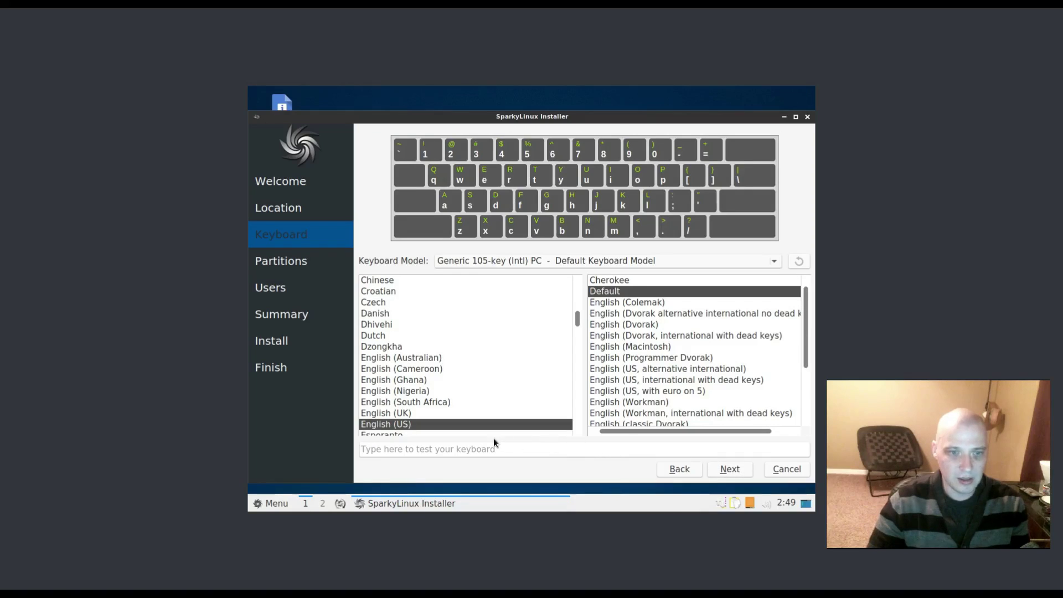
# - Test the English (US) keyboard layout with 'This is a test' and continue to partitioning
pyautogui.click(476, 452)
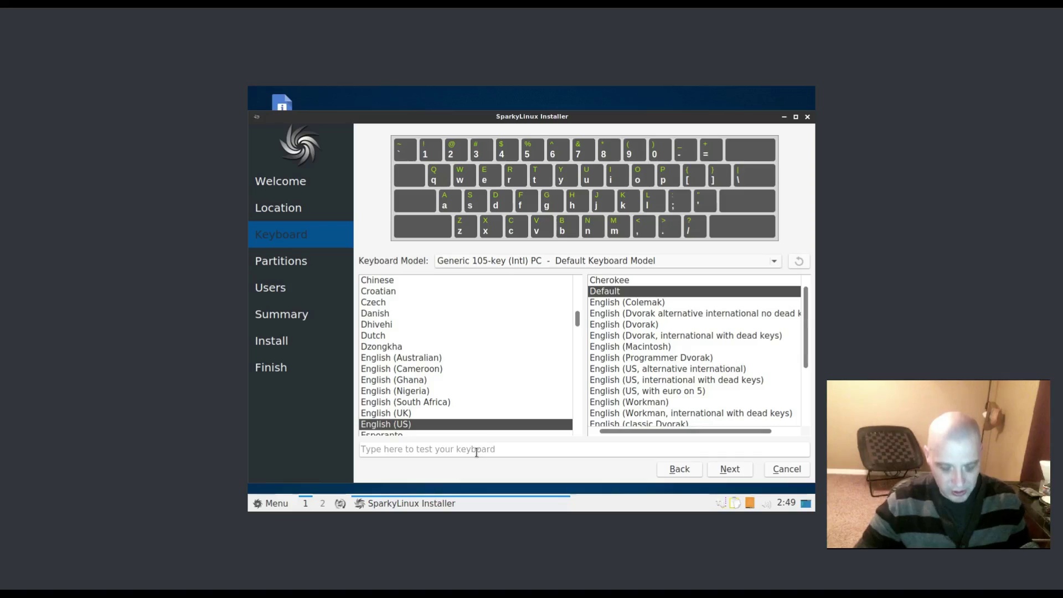
pyautogui.write('T')
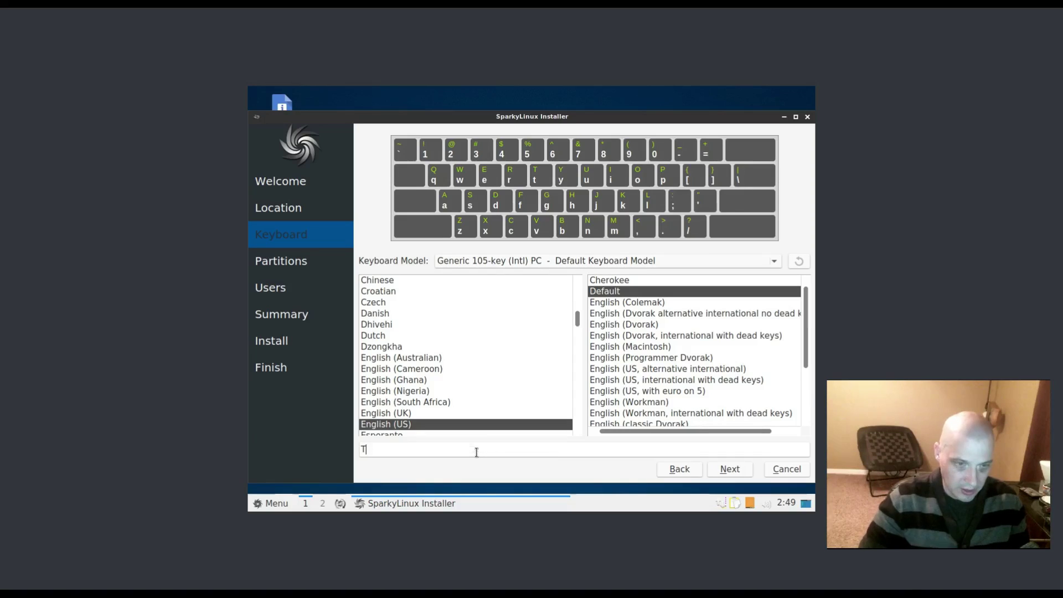
pyautogui.write('his is a test')
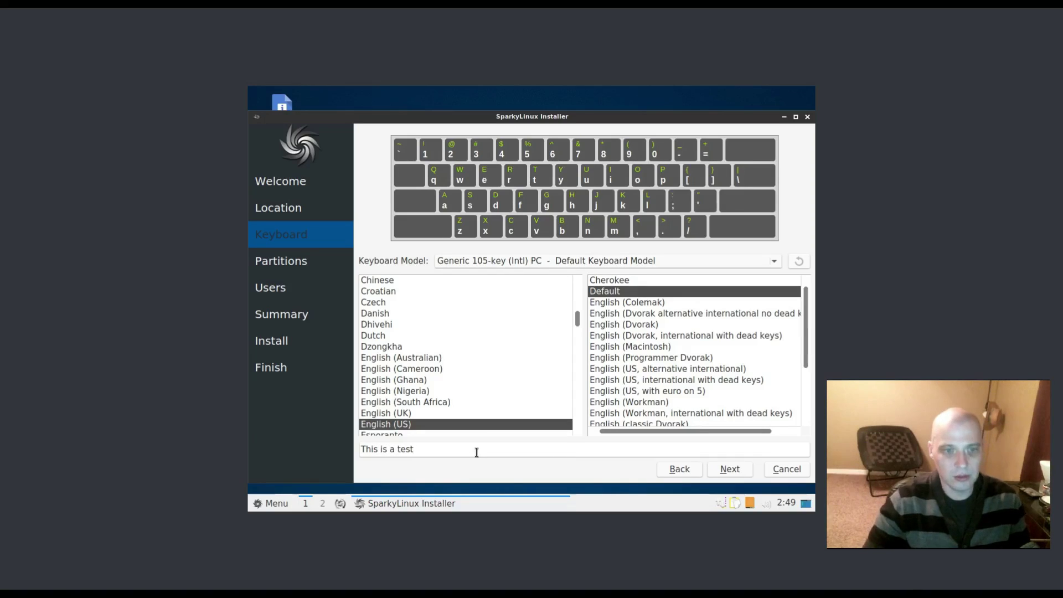
pyautogui.click(734, 469)
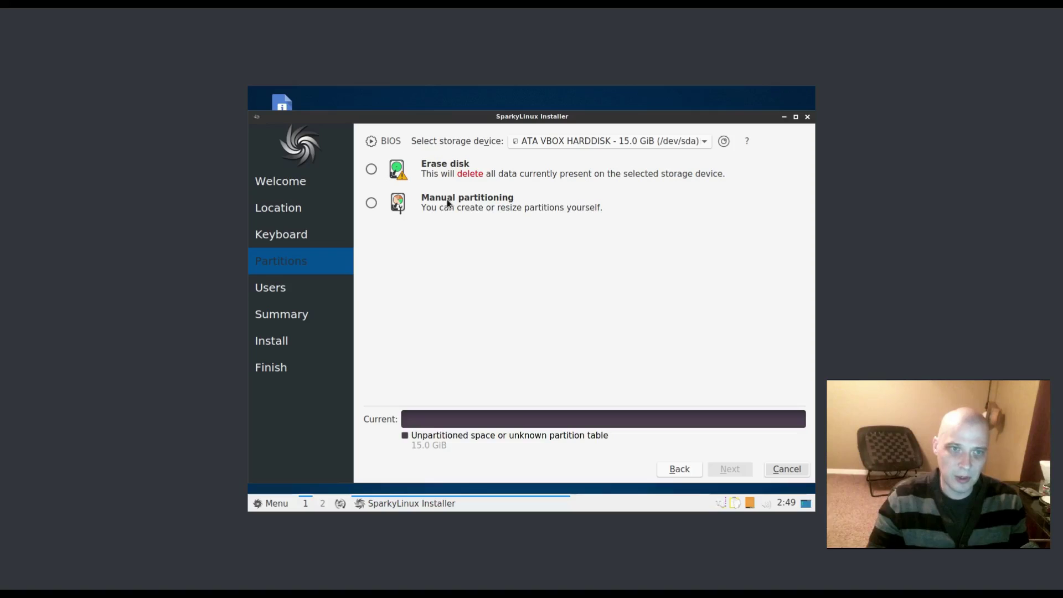
# - Select Erase disk to use the whole 15.0 GiB virtual disk
pyautogui.click(444, 170)
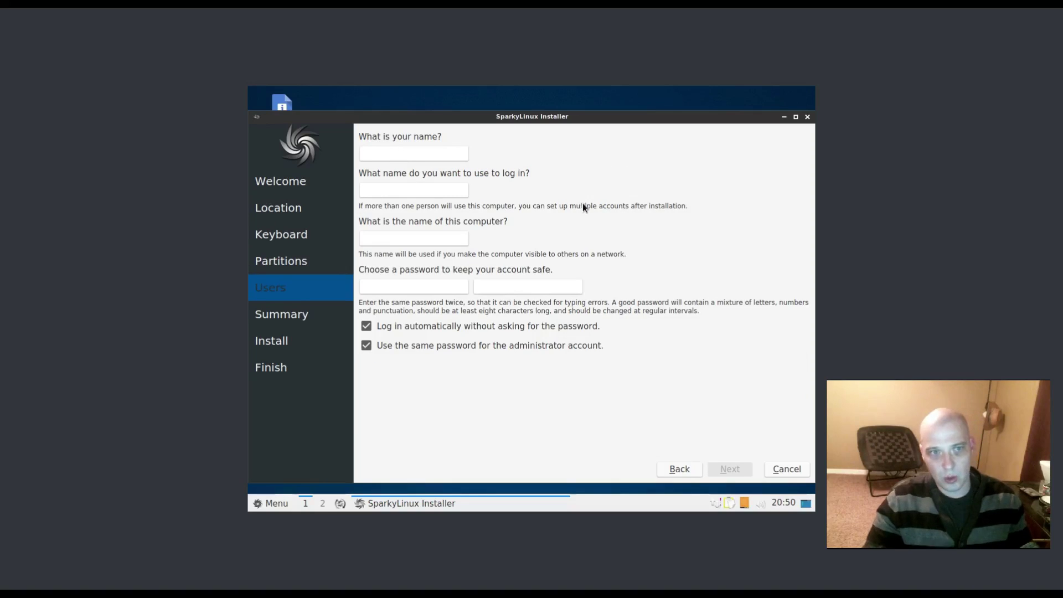
# - Enter the username, set and confirm the account password, and turn off automatic login
pyautogui.write('sparky')
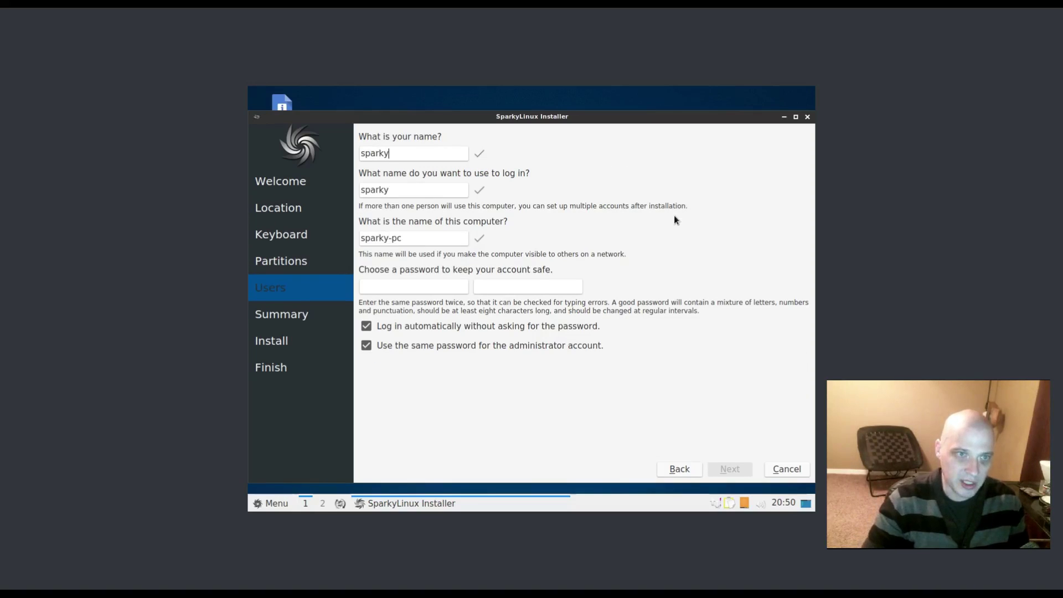
pyautogui.click(389, 289)
pyautogui.write('sparky1')
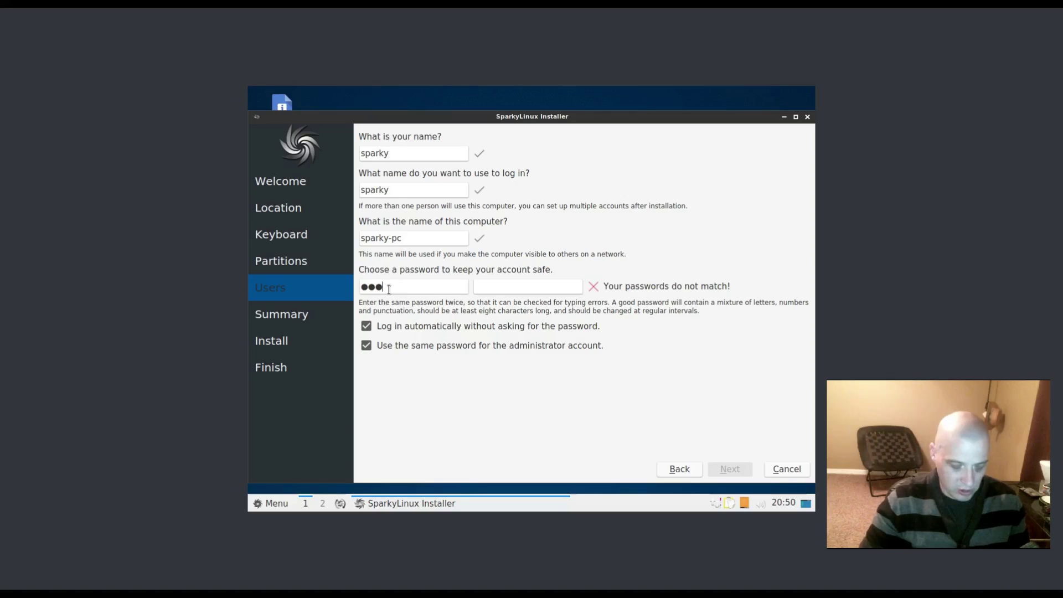
pyautogui.click(538, 287)
pyautogui.write('sparky1')
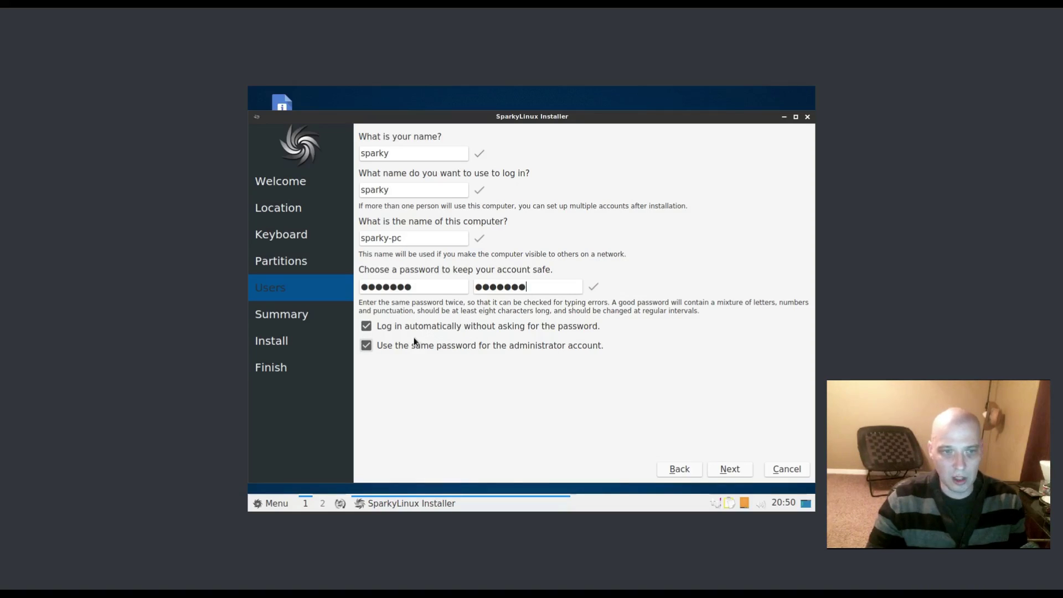
pyautogui.click(366, 327)
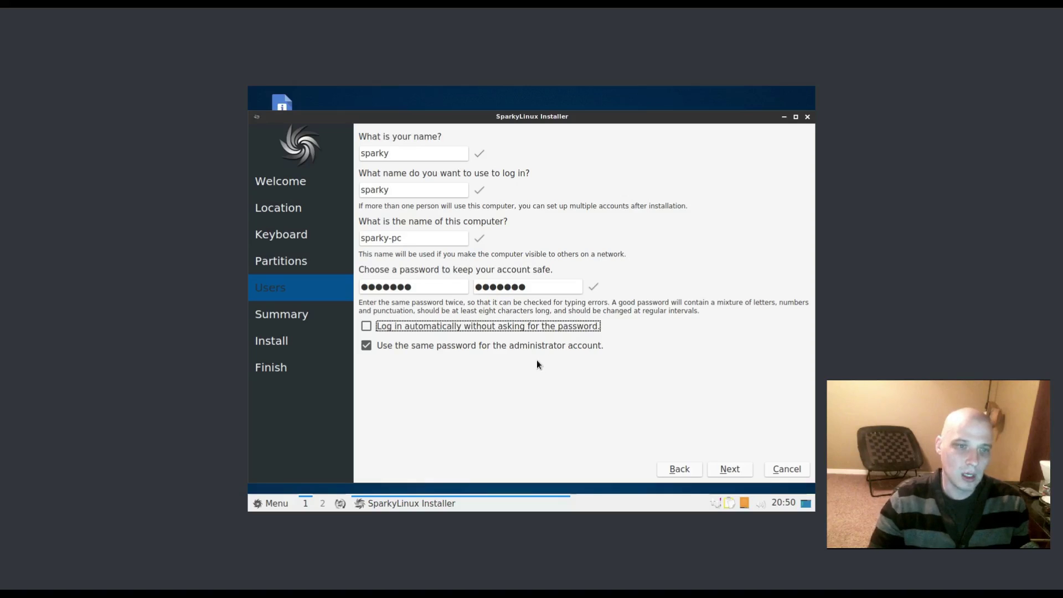
pyautogui.click(727, 471)
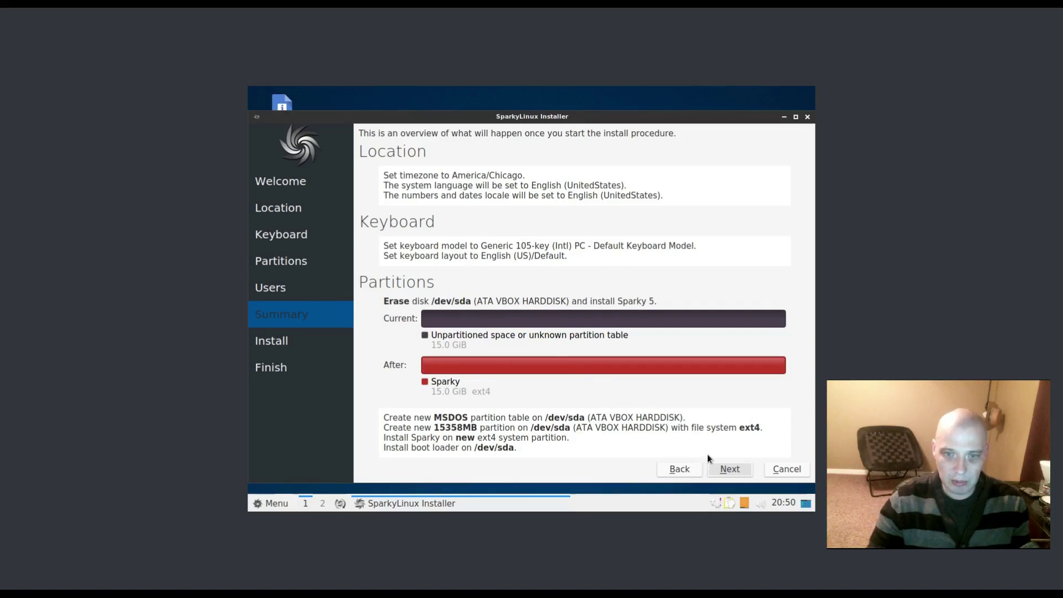
# - Start the SparkyLinux 5 installation from the Summary and tick Restart now once done
pyautogui.click(734, 470)
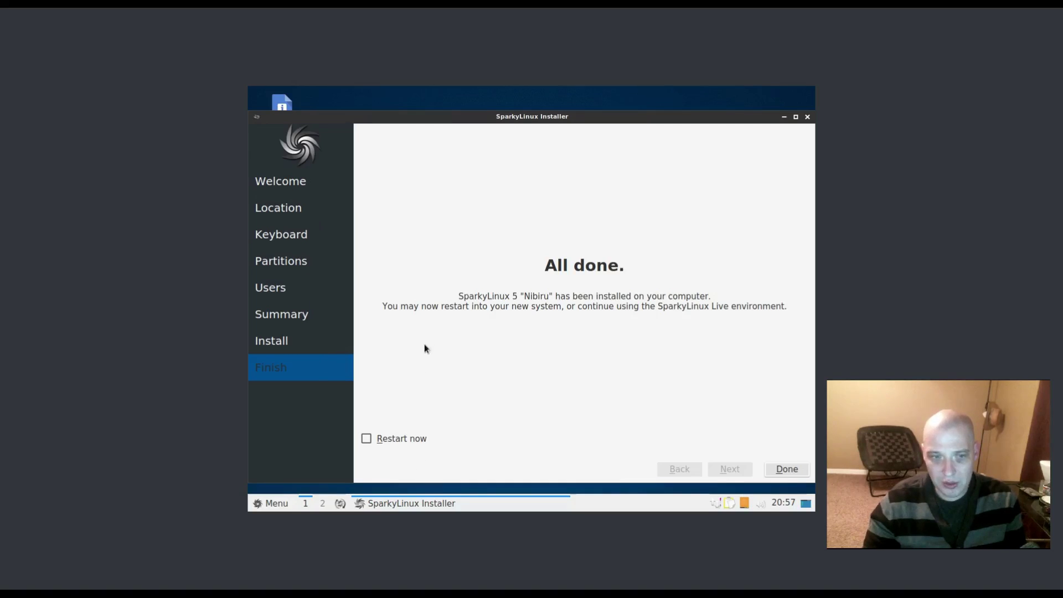
pyautogui.click(367, 438)
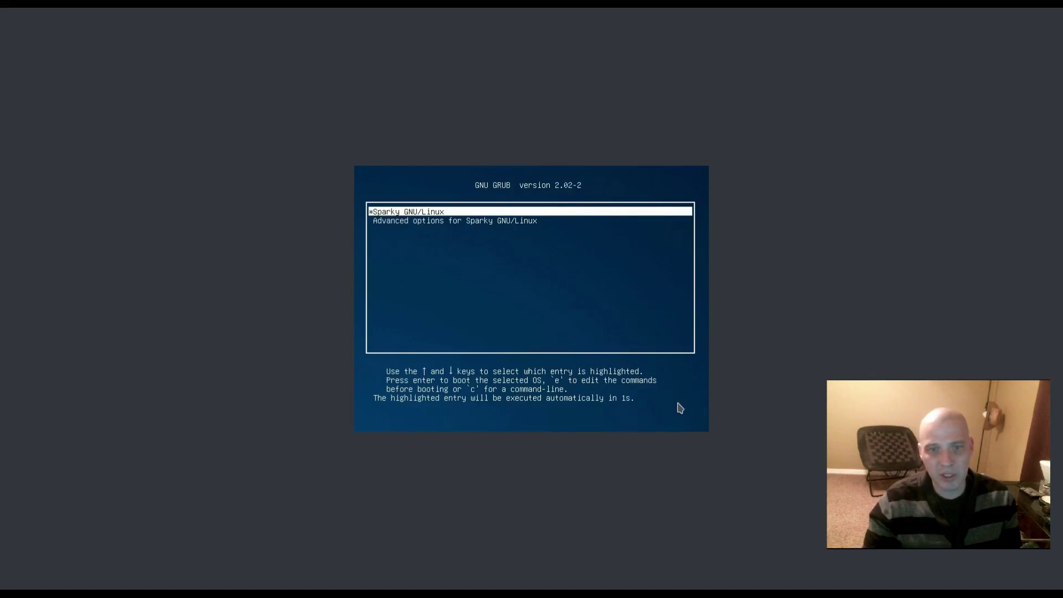
# - Capture VM input and boot the 'Sparky GNU/Linux' GRUB entry
pyautogui.click(697, 421)
pyautogui.press('Return')
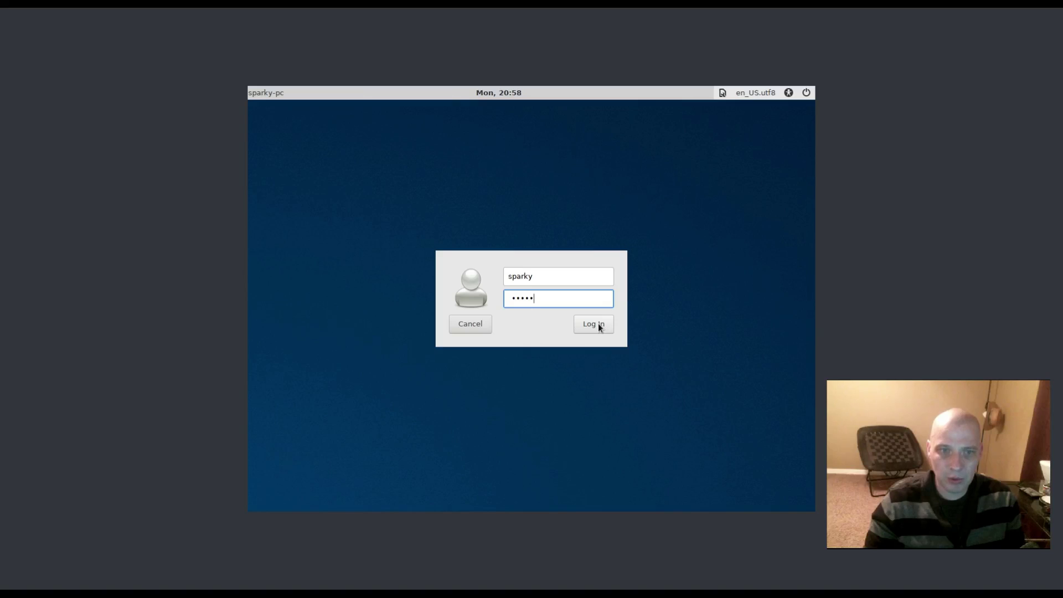
# - Clear the password field, retype the account password, and log in to the sparky-pc desktop
pyautogui.press('BackSpace')
pyautogui.press('BackSpace')
pyautogui.press('BackSpace')
pyautogui.press('BackSpace')
pyautogui.press('BackSpace')
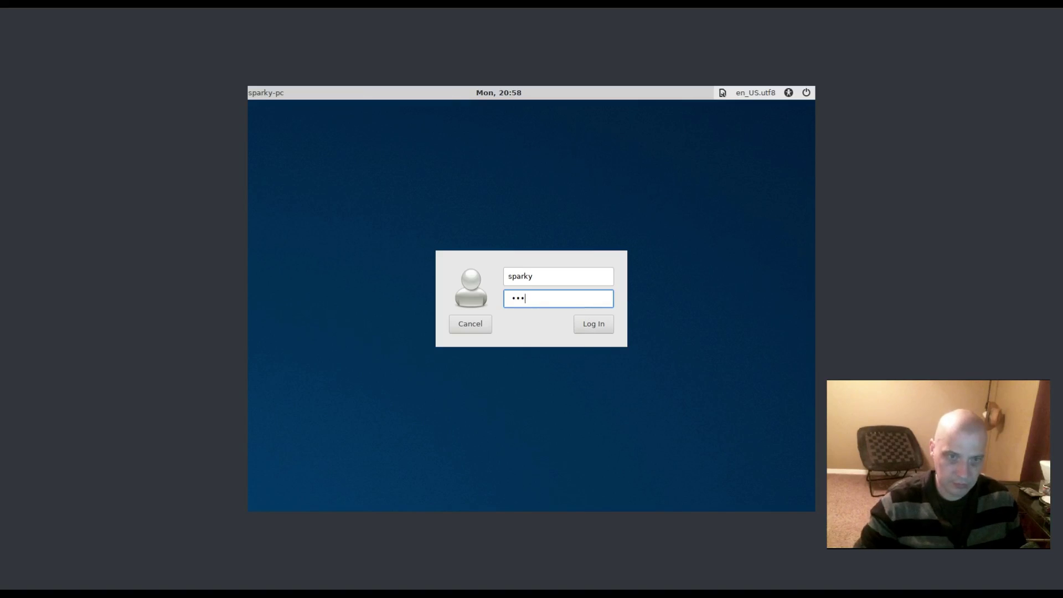
pyautogui.write('••••••••')
pyautogui.press('Return')
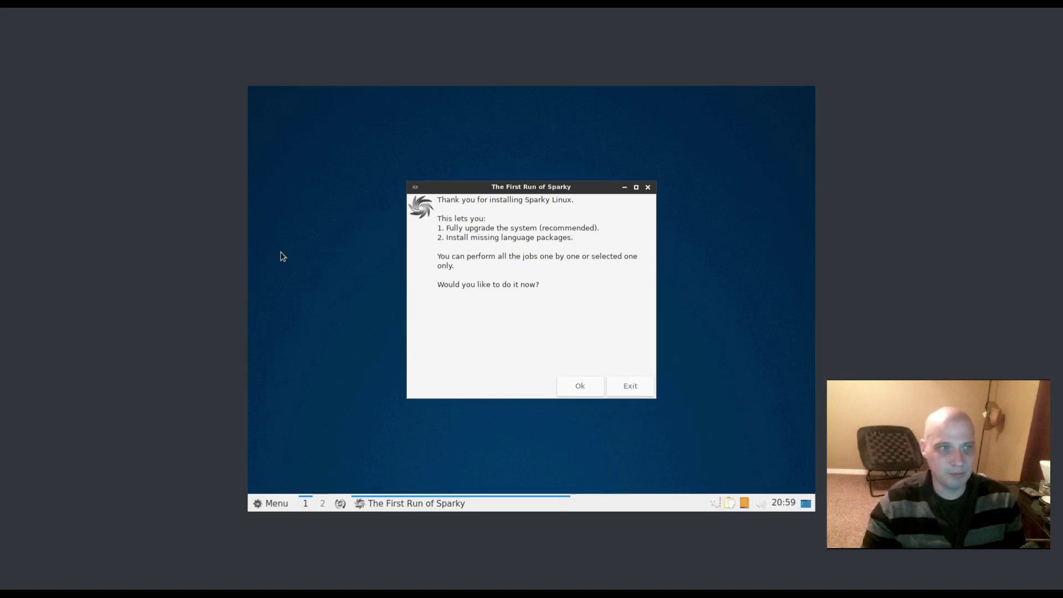
# - Accept the First Run upgrade offer and authorise it with the administrator password
pyautogui.press('Return')
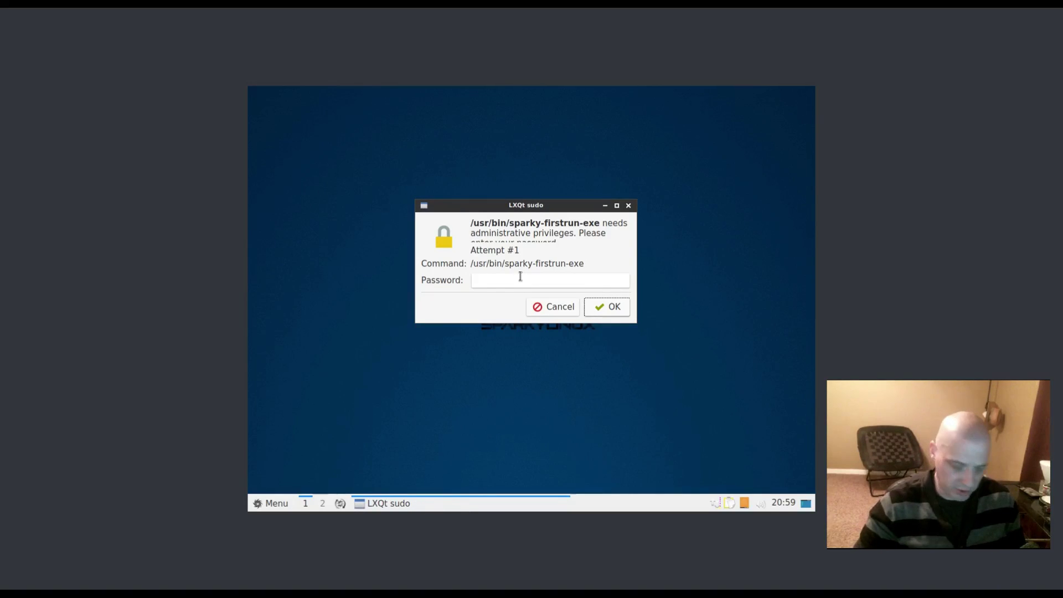
pyautogui.write('*******')
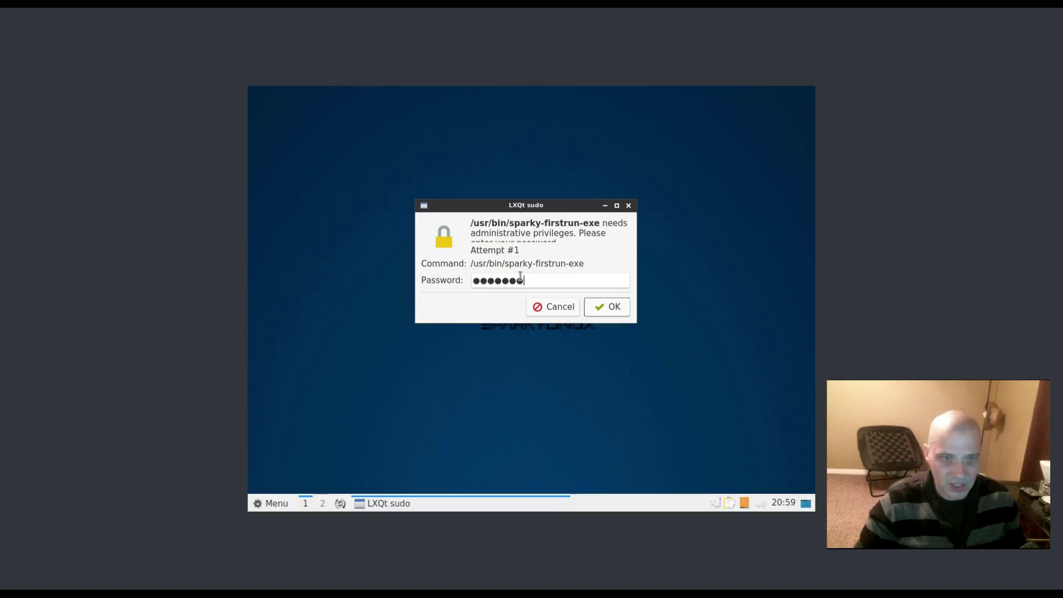
pyautogui.press('Return')
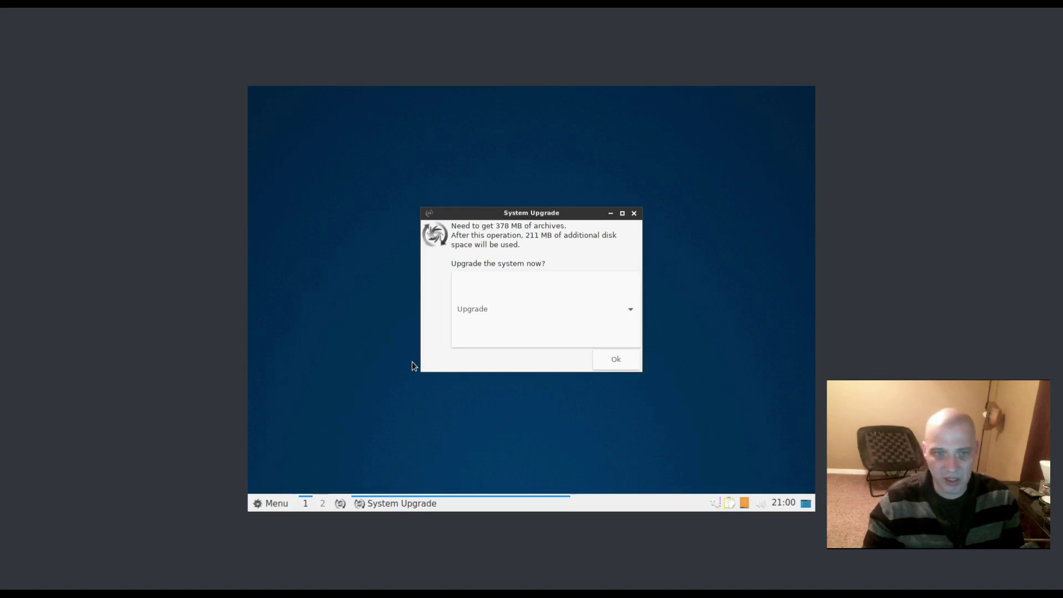
# - Choose Upgrade in the System Upgrade dialog and confirm downloading the 378 MB of archives
pyautogui.click(575, 308)
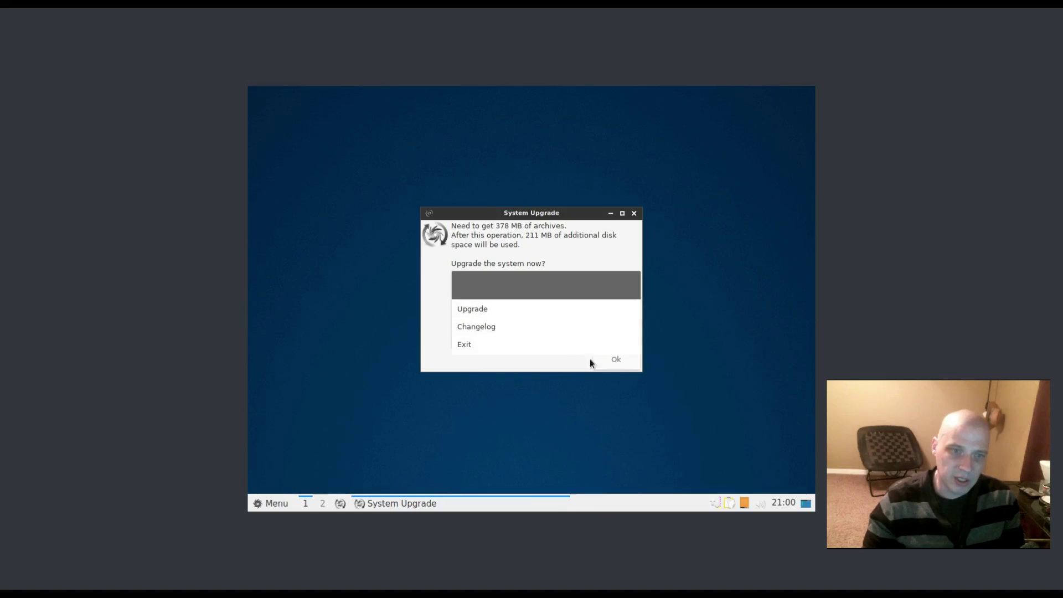
pyautogui.click(628, 360)
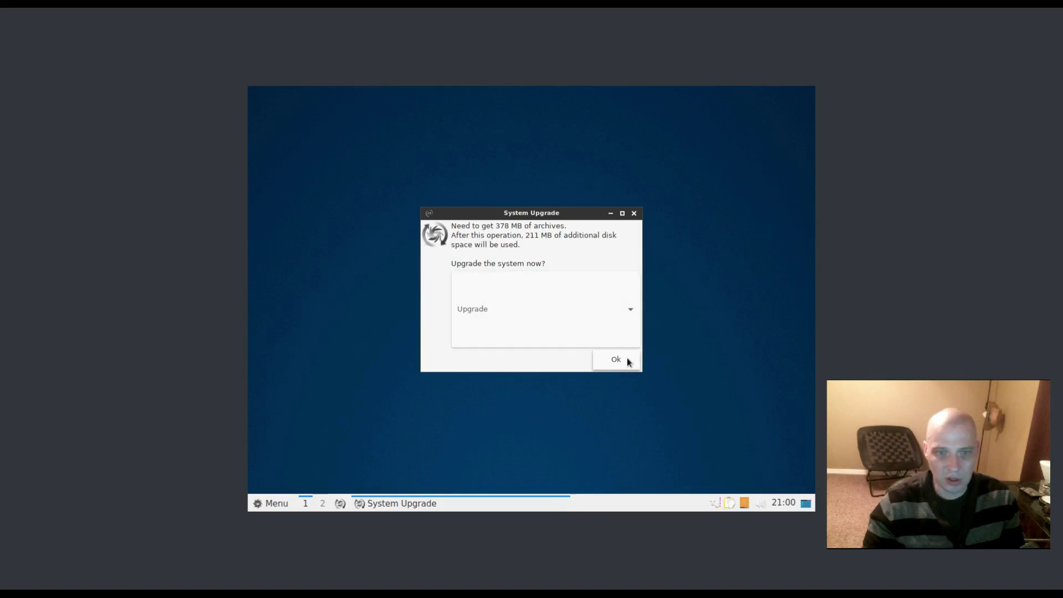
pyautogui.click(618, 361)
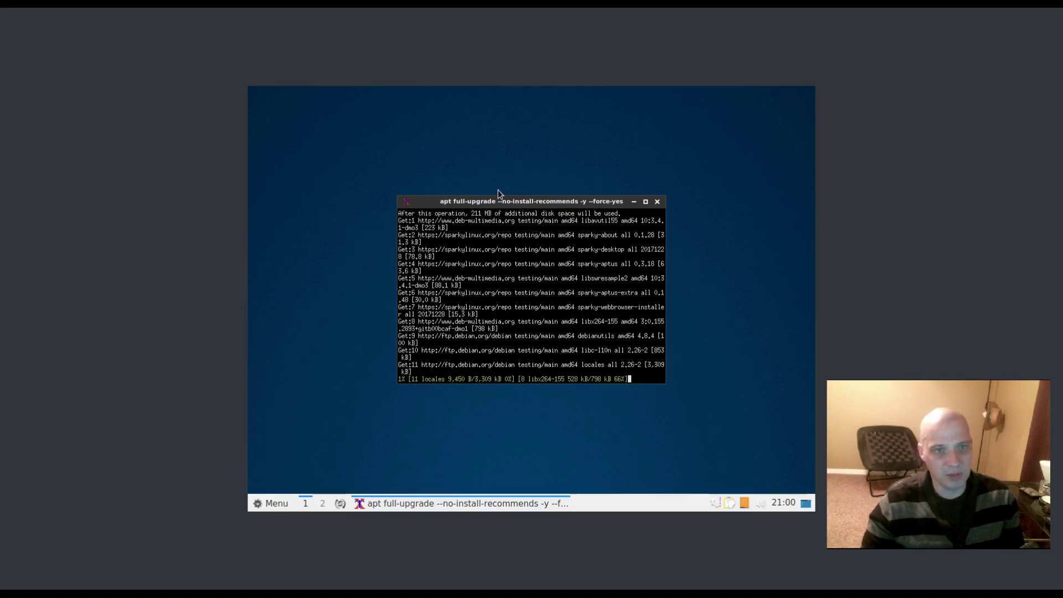
# - Maximize the apt upgrade terminal and wait for the full upgrade to finish
pyautogui.doubleClick(488, 204)
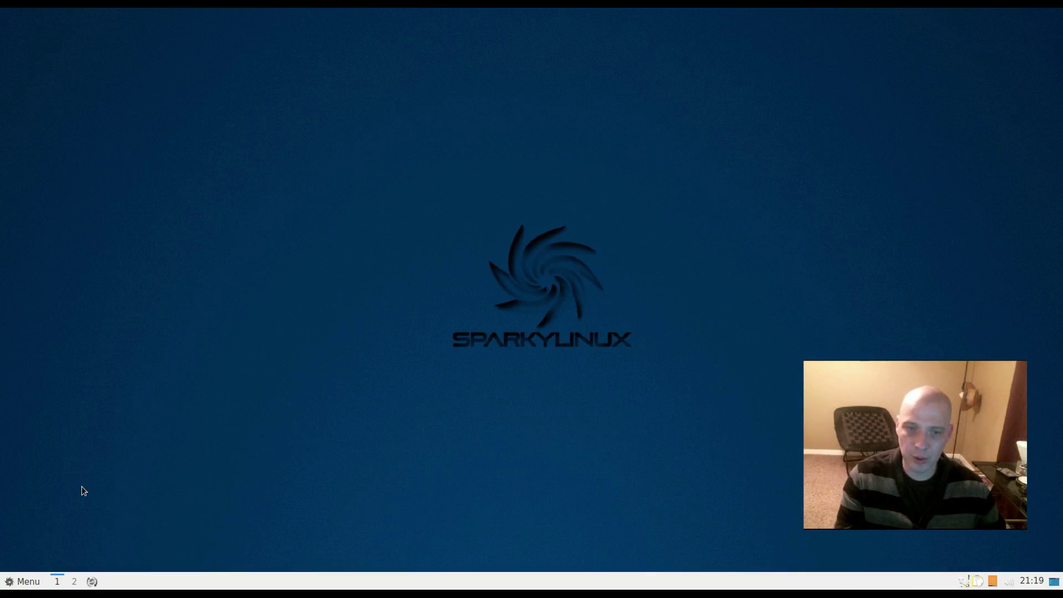
pyautogui.click(28, 582)
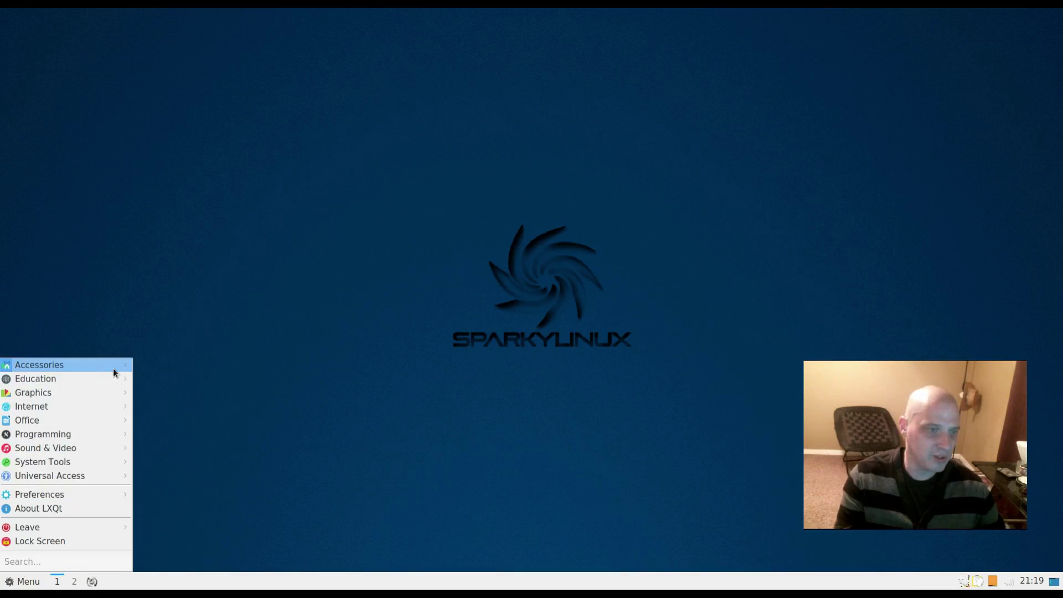
pyautogui.moveTo(115, 370)
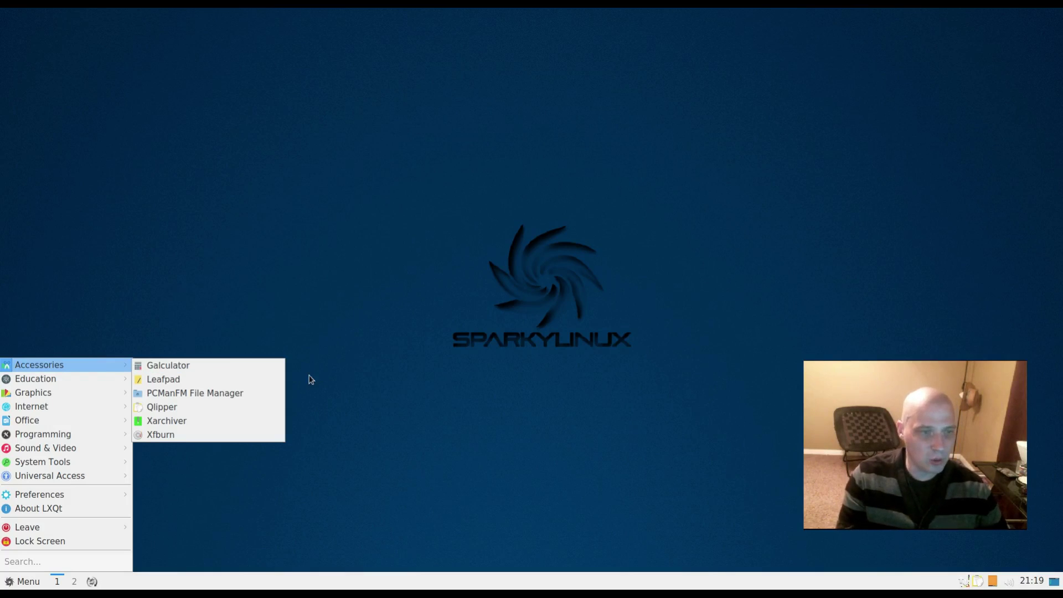
pyautogui.click(239, 379)
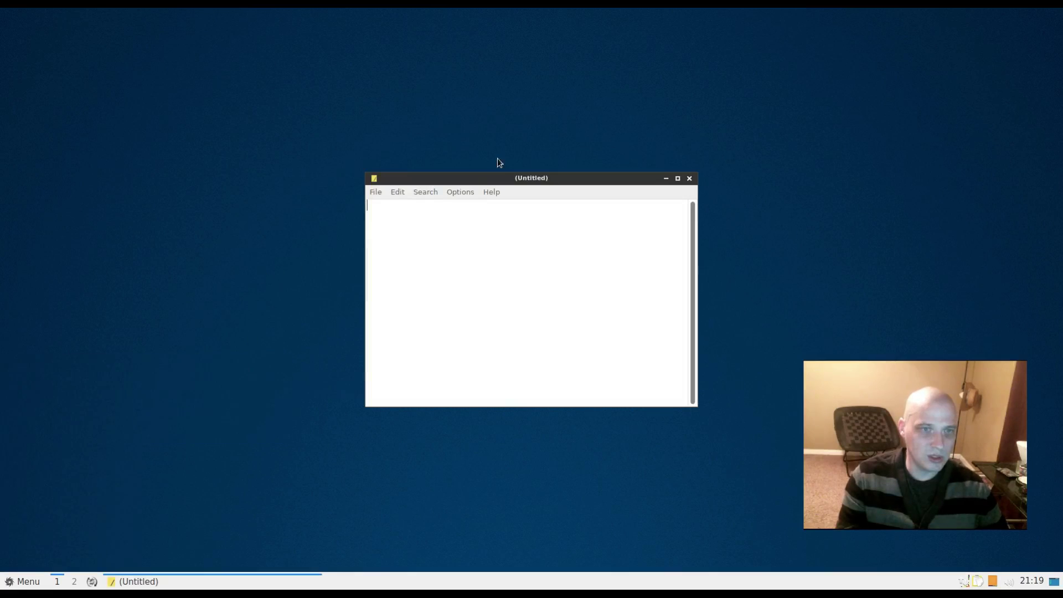
pyautogui.moveTo(573, 177); pyautogui.dragTo(298, 265)
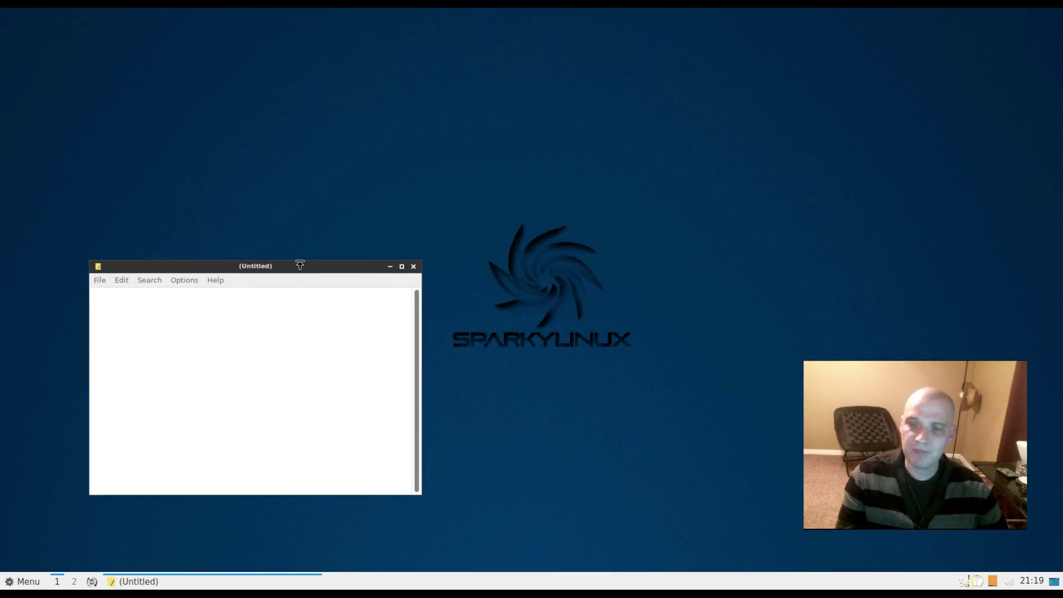
pyautogui.click(225, 281)
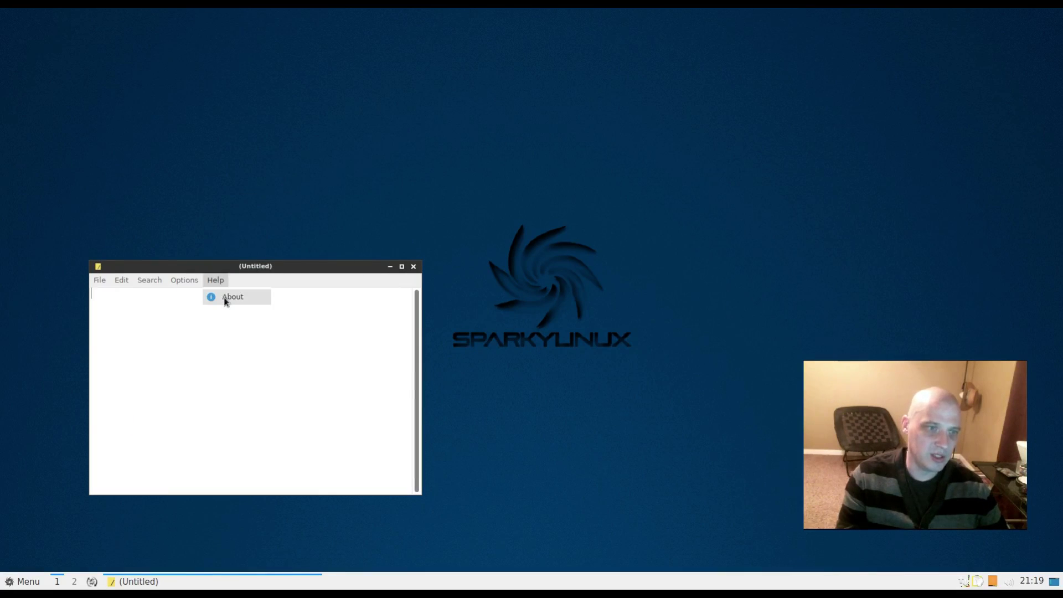
pyautogui.click(225, 299)
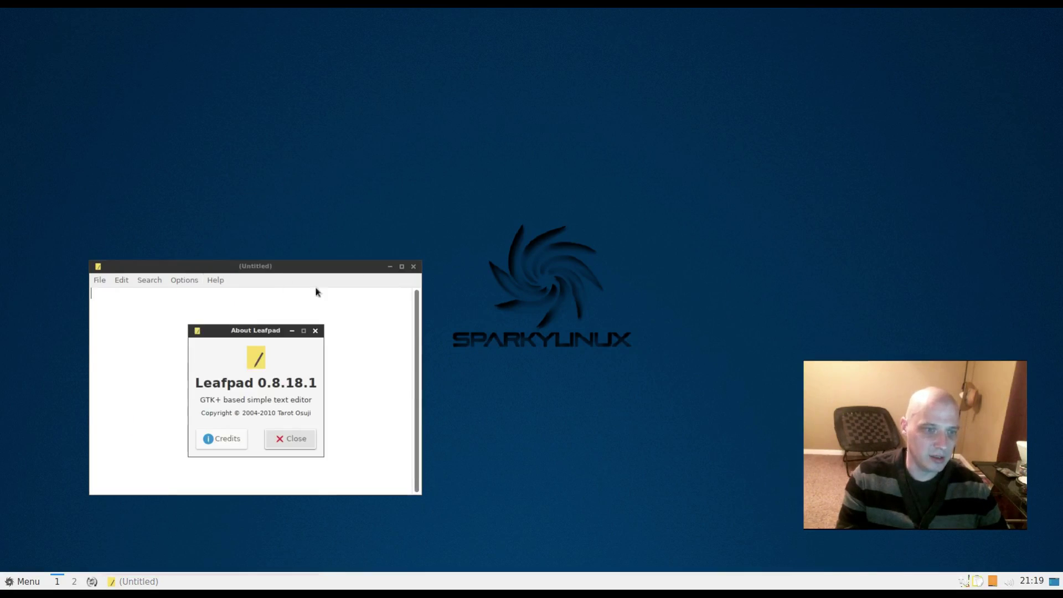
pyautogui.click(315, 331)
pyautogui.click(413, 267)
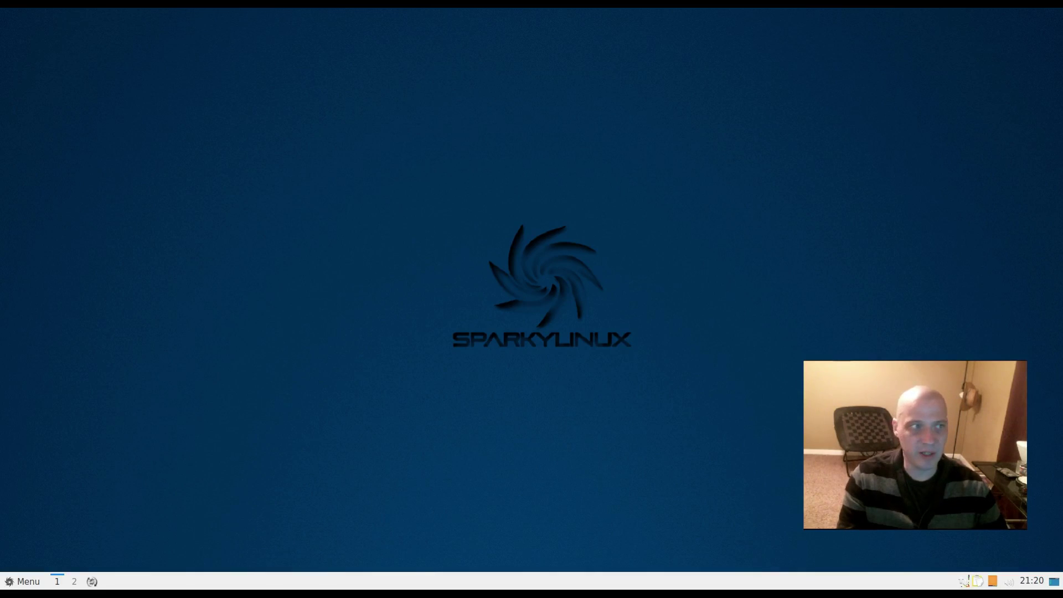
# - Launch the PCManFM file manager from the application menu and move it left
pyautogui.press('super')
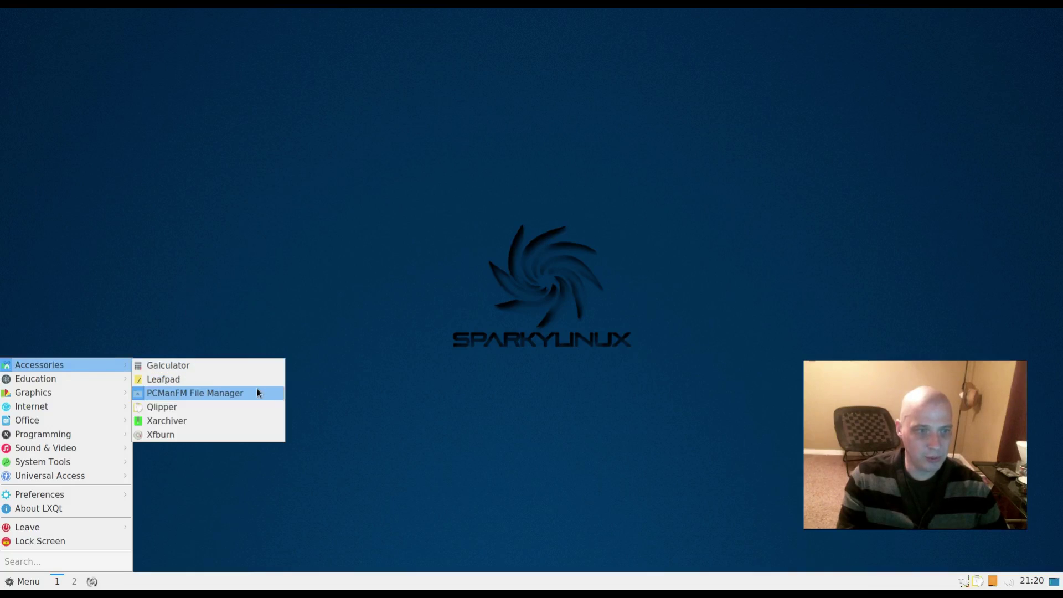
pyautogui.click(256, 394)
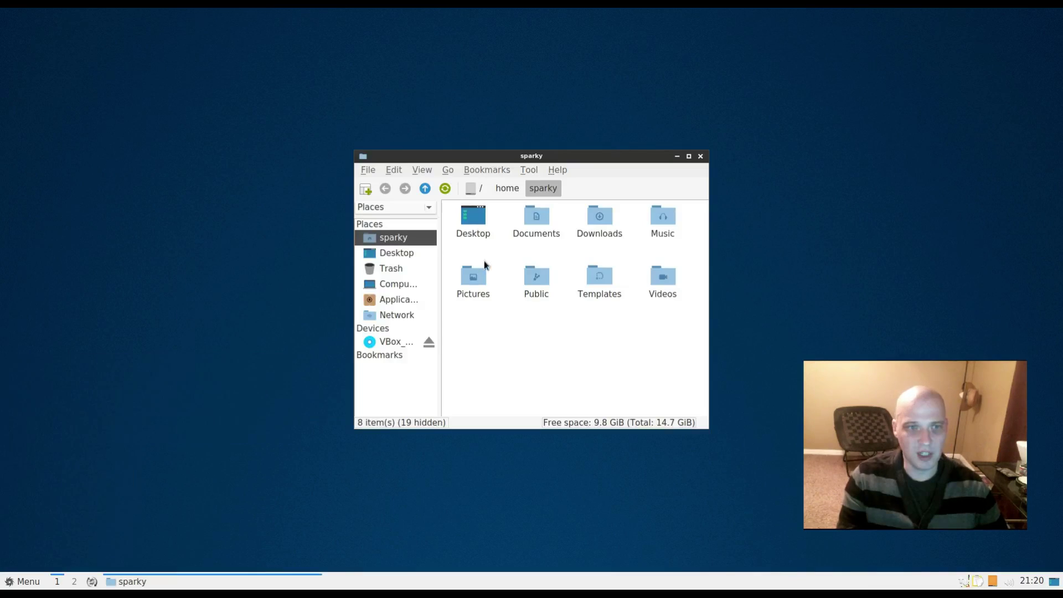
pyautogui.moveTo(536, 161); pyautogui.dragTo(309, 191)
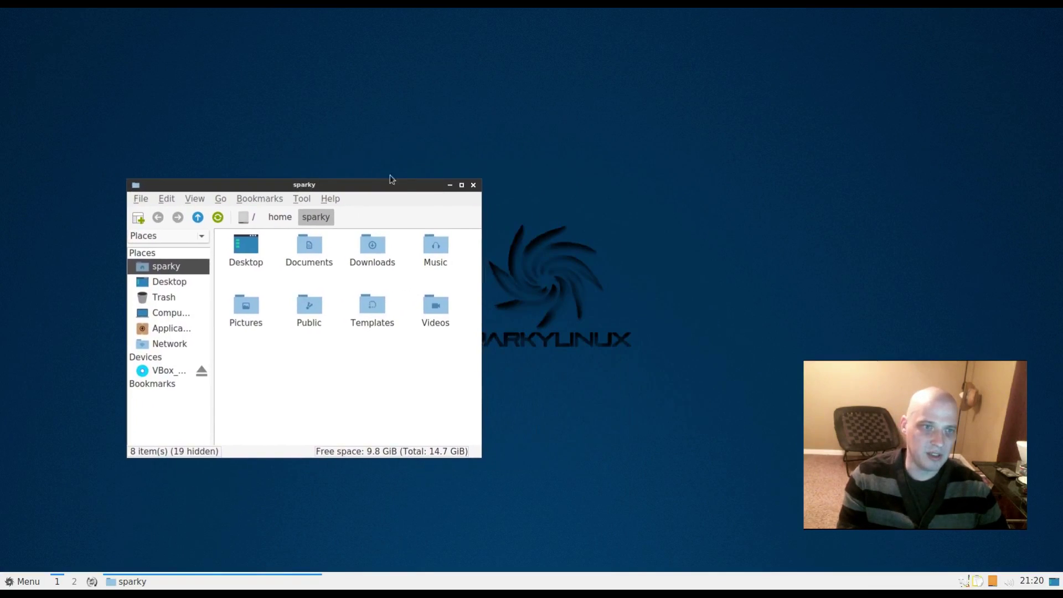
# - Confirm PCManFM-Qt version 0.12.0 in About, close the file manager, and reopen the menu
pyautogui.click(326, 200)
pyautogui.click(355, 213)
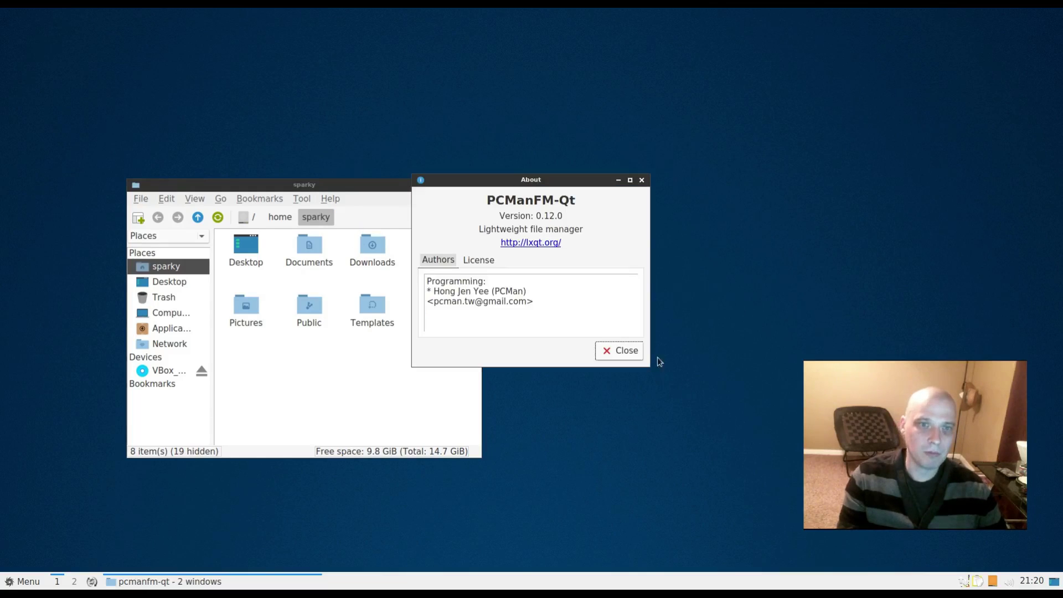
pyautogui.moveTo(598, 181); pyautogui.dragTo(627, 286)
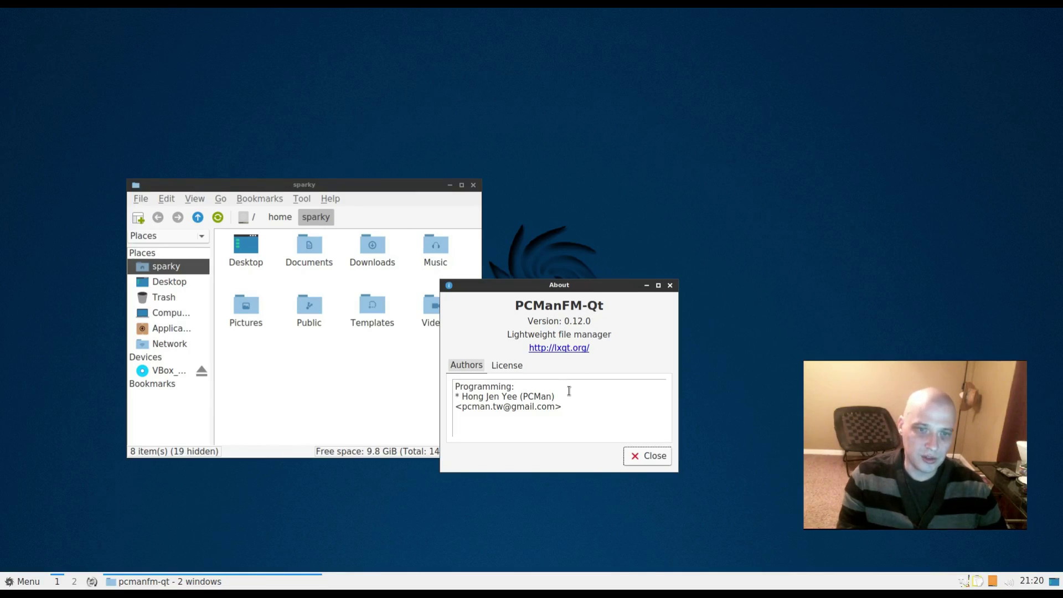
pyautogui.click(669, 286)
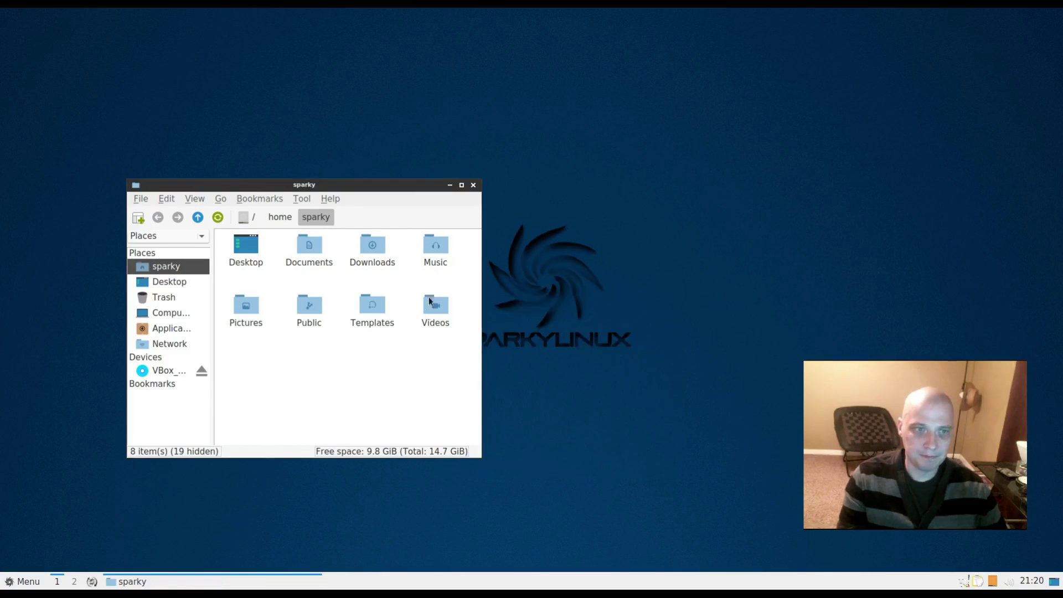
pyautogui.click(473, 186)
pyautogui.press('super')
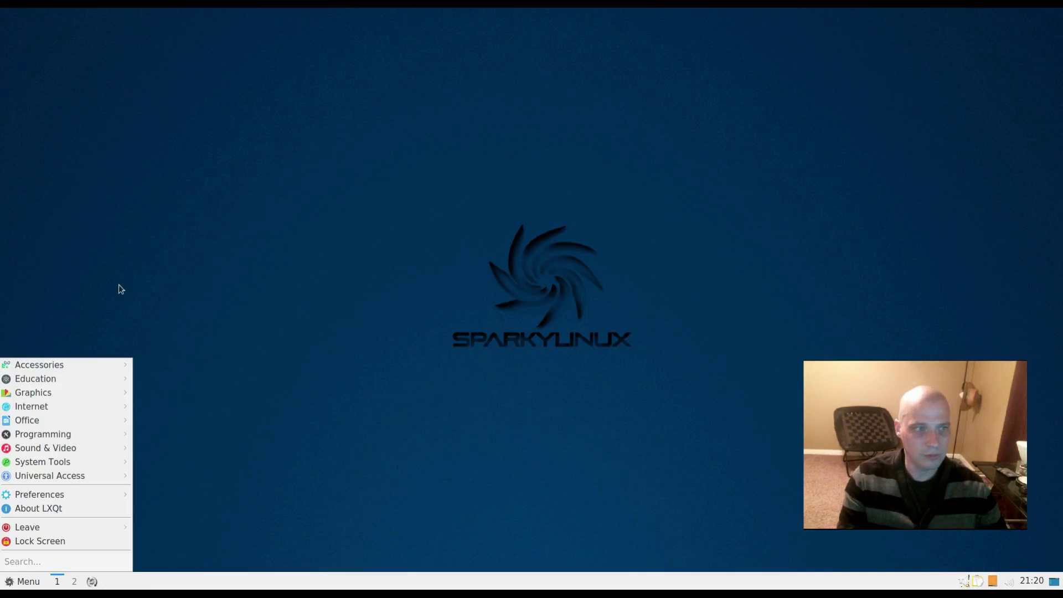
# - Launch Camorama from Graphics, dismiss its video-device error, and reopen the application menu
pyautogui.moveTo(108, 363)
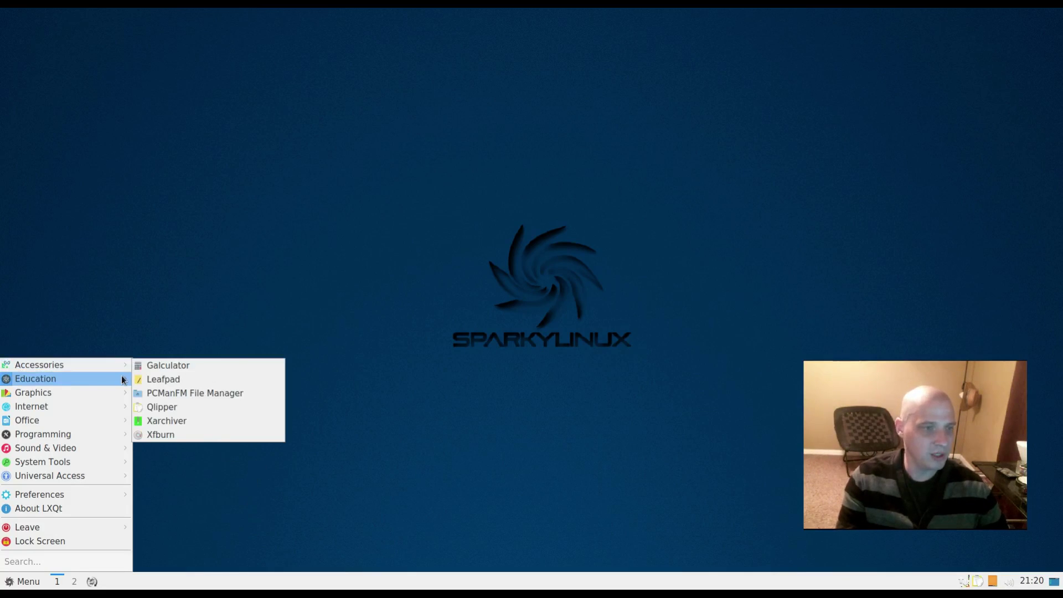
pyautogui.moveTo(123, 380)
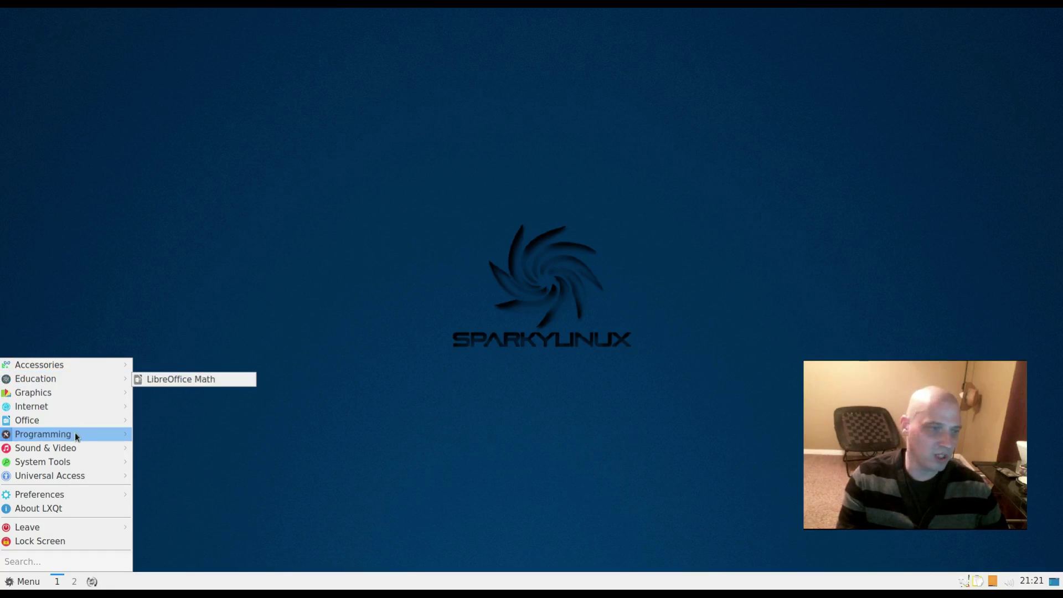
pyautogui.moveTo(81, 395)
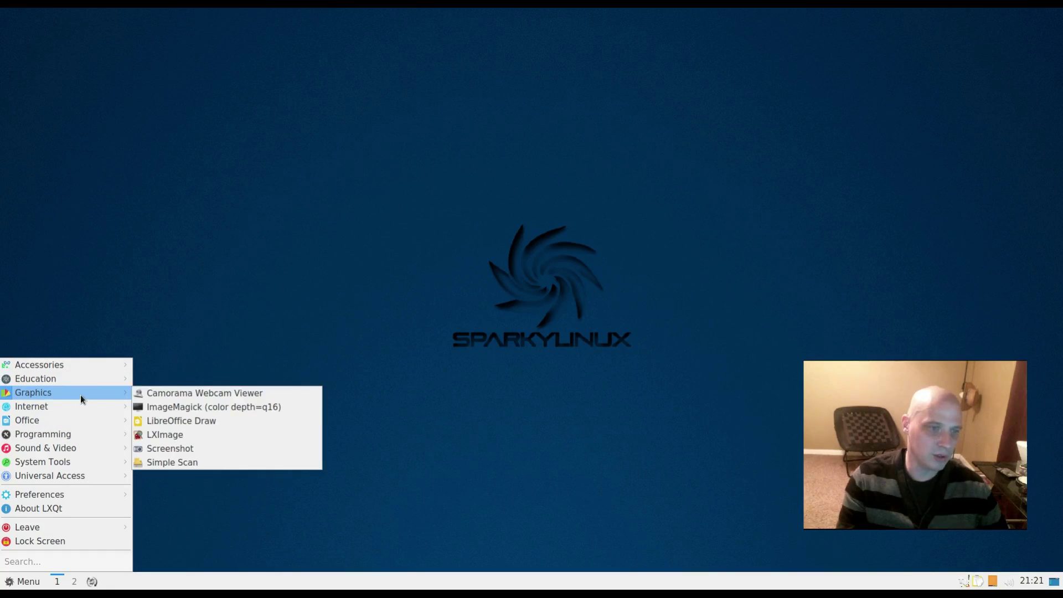
pyautogui.click(267, 394)
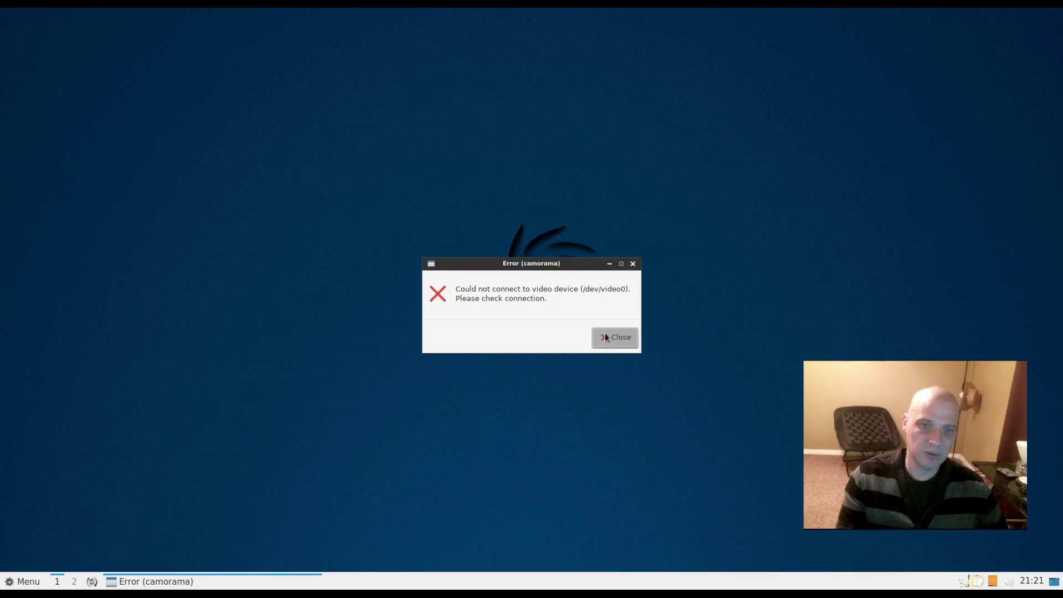
pyautogui.click(605, 335)
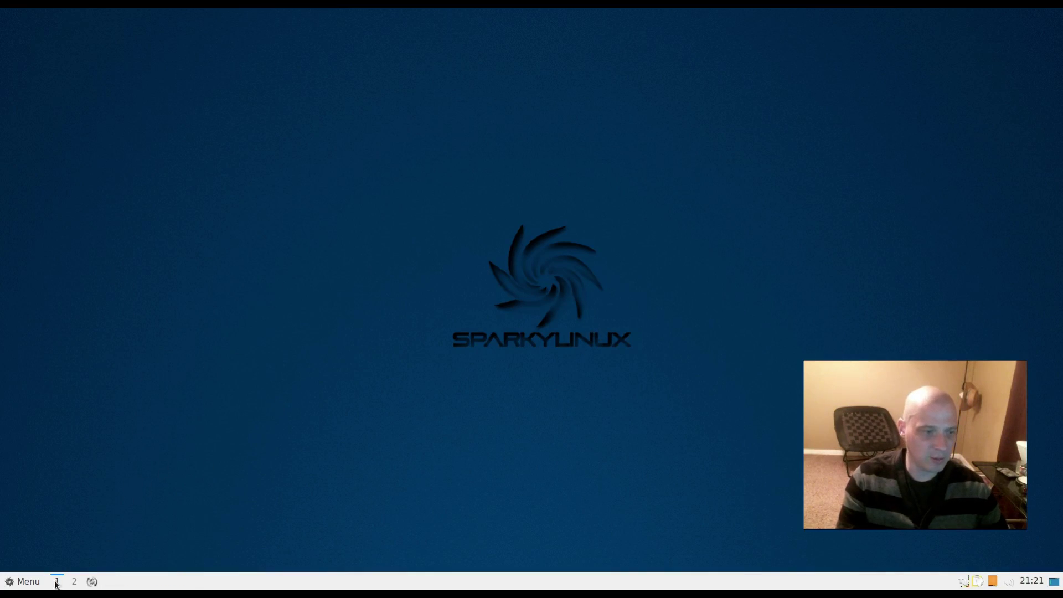
pyautogui.click(25, 582)
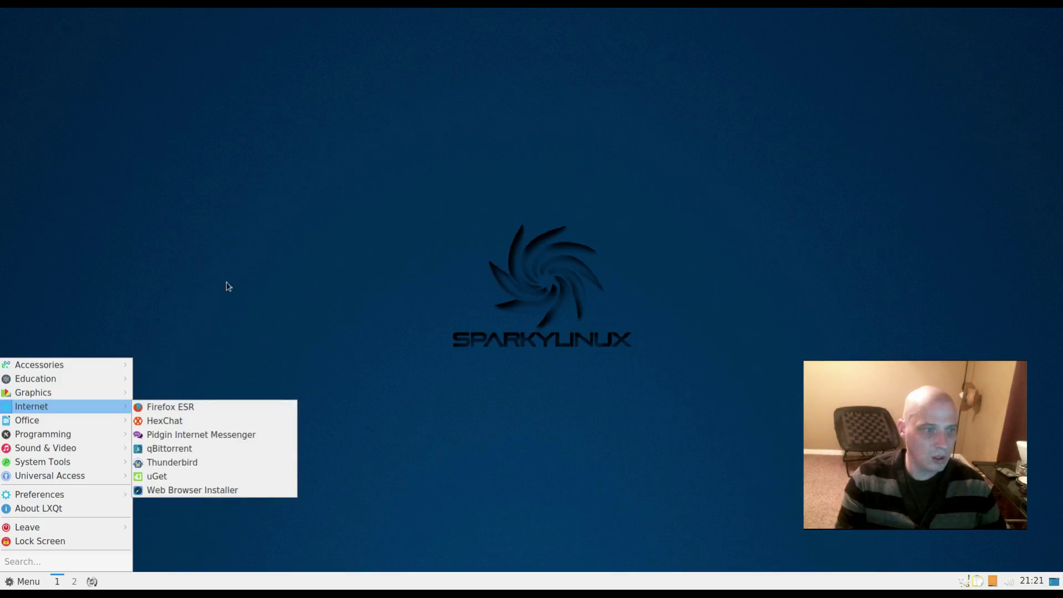
# - Open Firefox ESR maximized, confirm version 52.5.0, then close it with both tabs
pyautogui.click(201, 407)
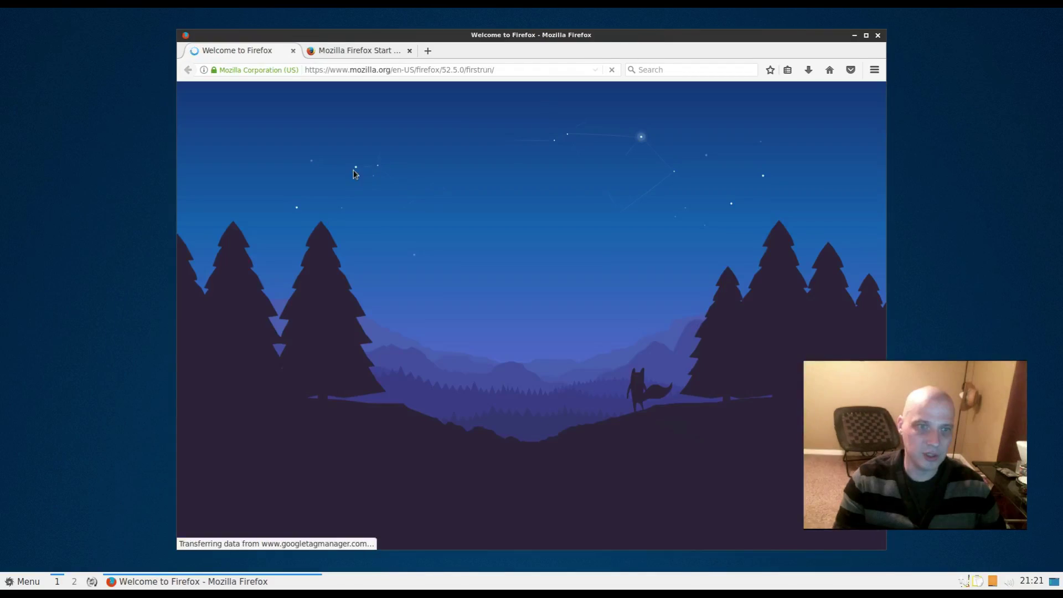
pyautogui.doubleClick(383, 35)
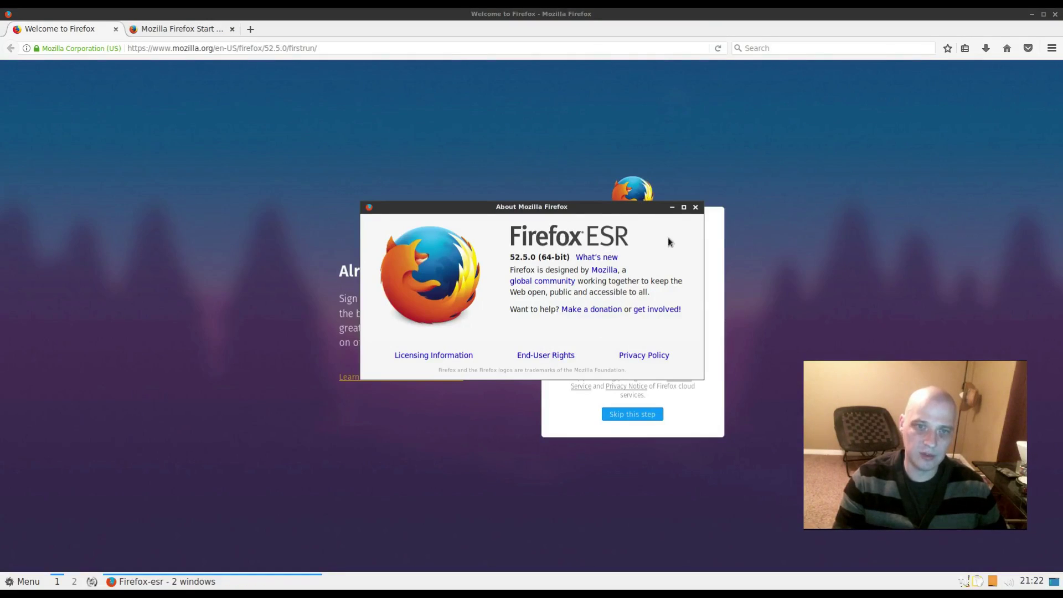
pyautogui.click(695, 208)
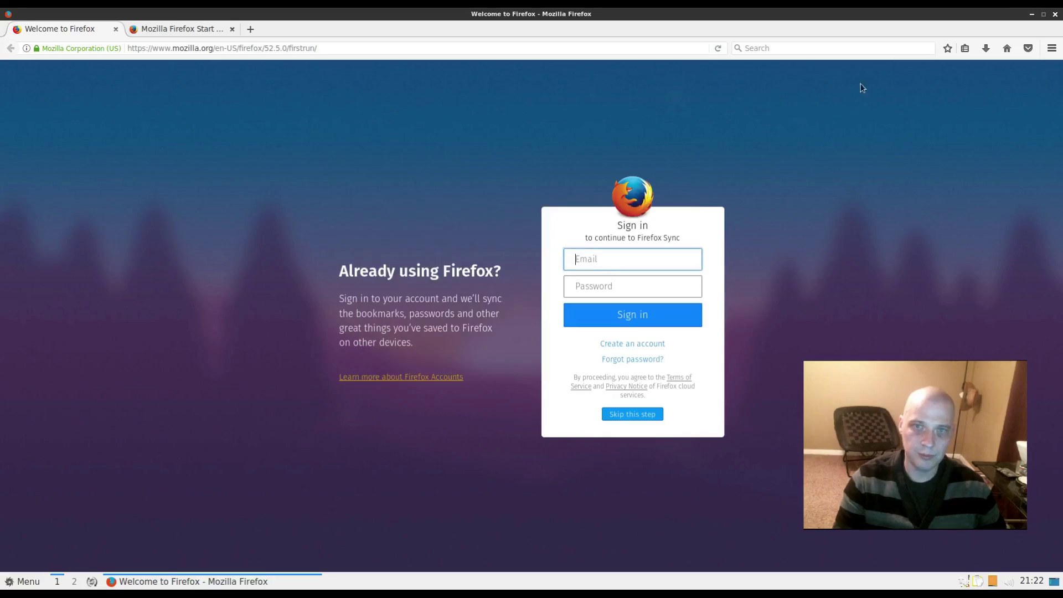
pyautogui.click(1055, 15)
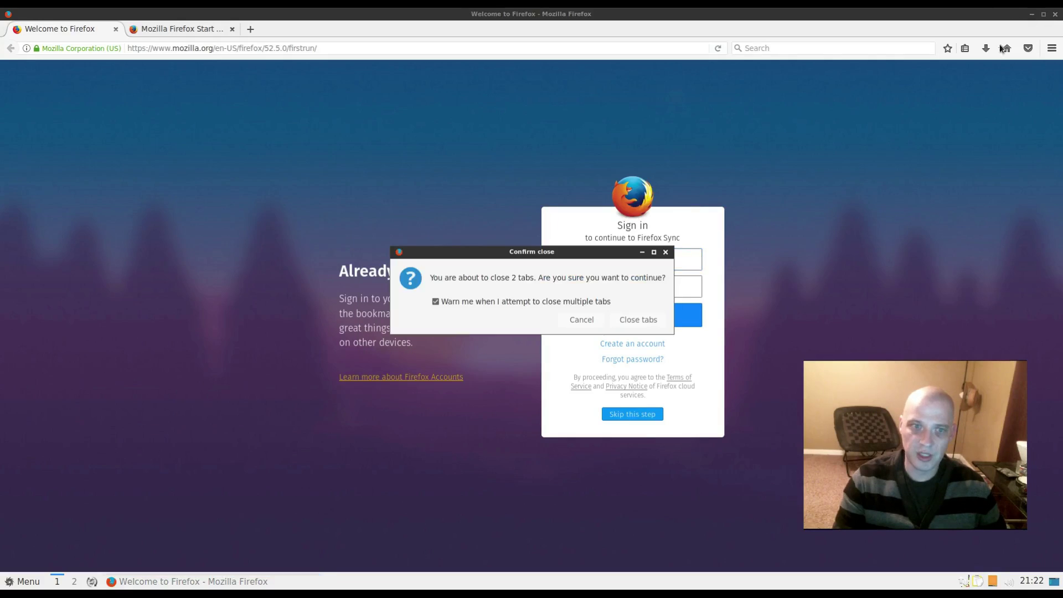
pyautogui.click(637, 320)
# - Launch HexChat from the Internet menu, close its network list, and reopen the menu
pyautogui.click(22, 581)
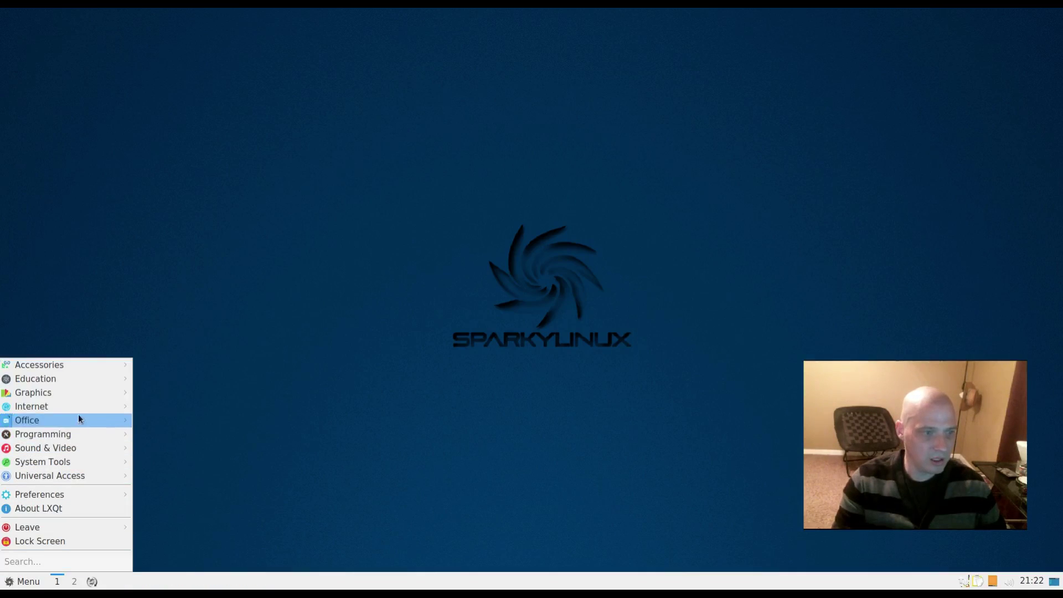
pyautogui.moveTo(82, 411)
pyautogui.click(287, 418)
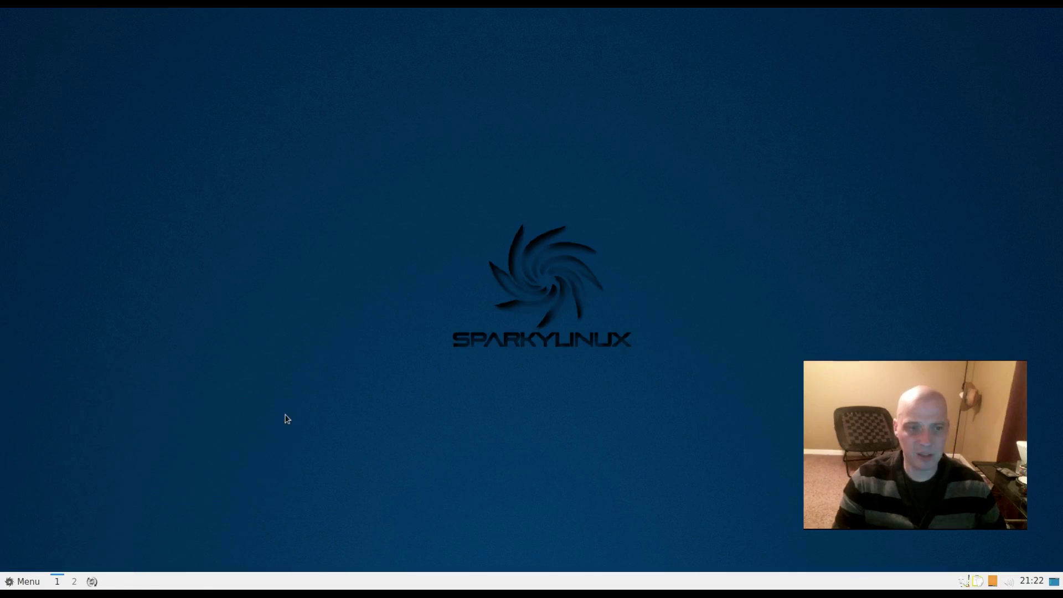
pyautogui.click(639, 142)
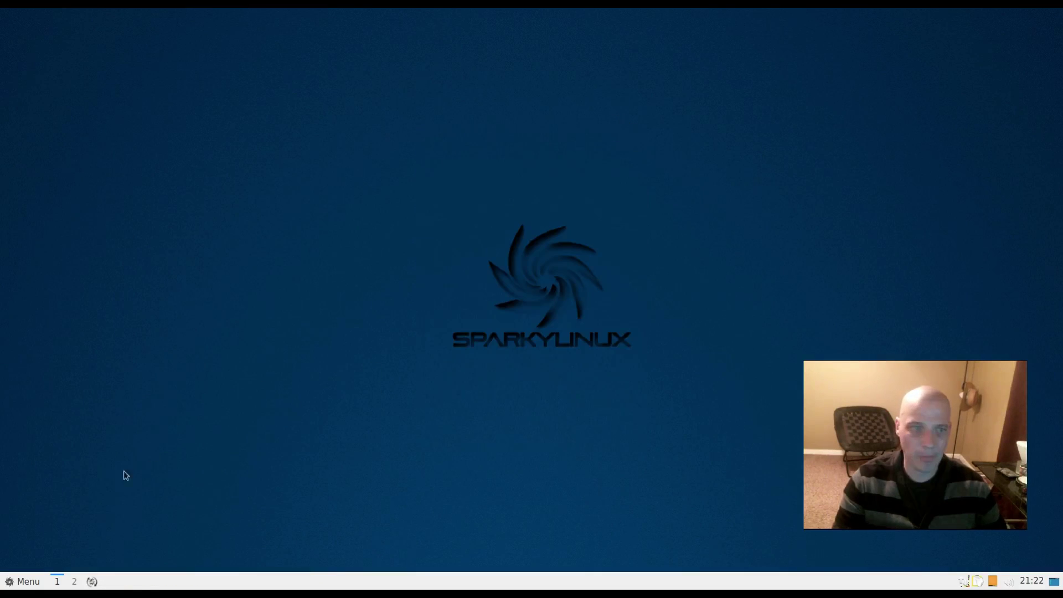
pyautogui.click(25, 581)
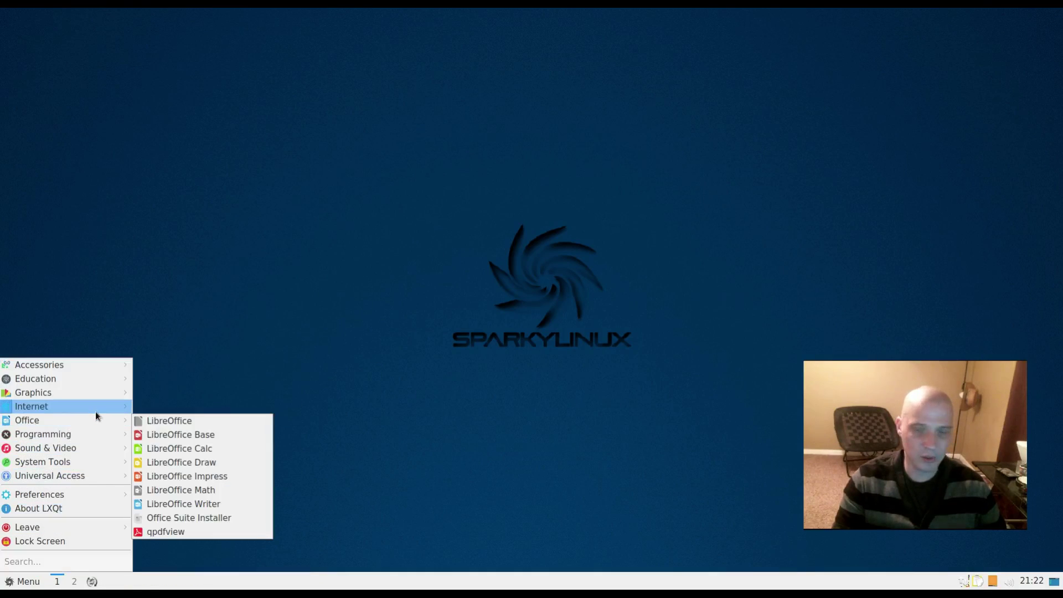
# - Launch uGet to see its empty download list, close it and the Firefox page, reopen the menu
pyautogui.moveTo(96, 412)
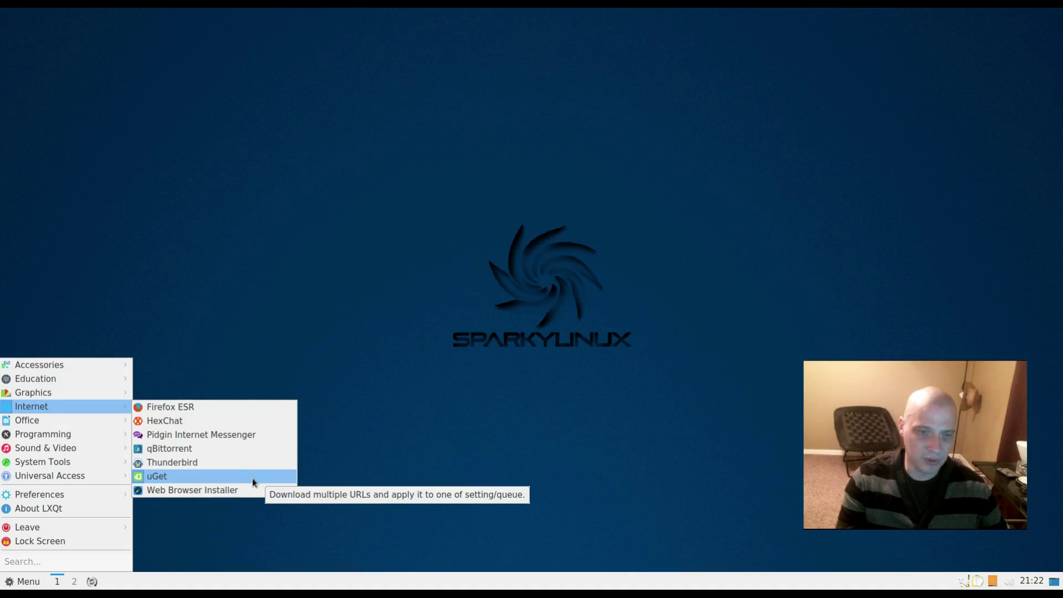
pyautogui.press('Escape')
pyautogui.press('Escape')
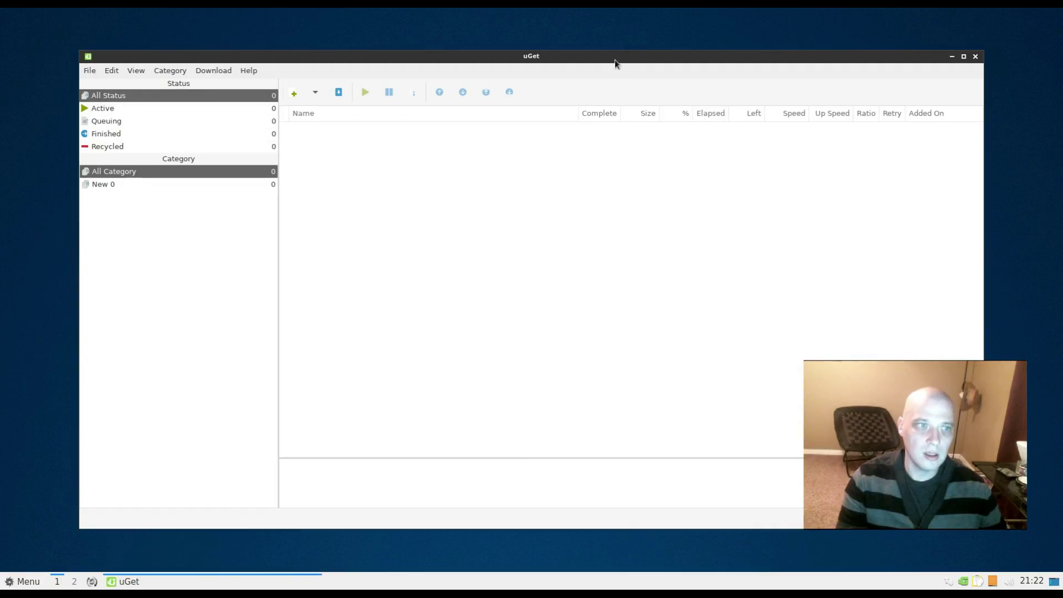
pyautogui.moveTo(615, 59); pyautogui.dragTo(579, 71)
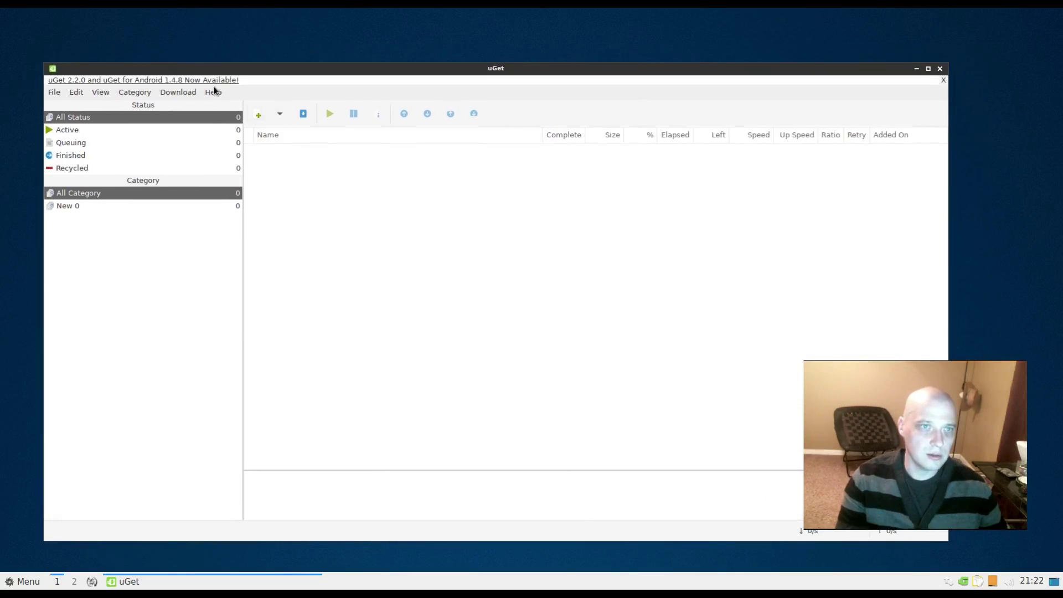
pyautogui.click(940, 69)
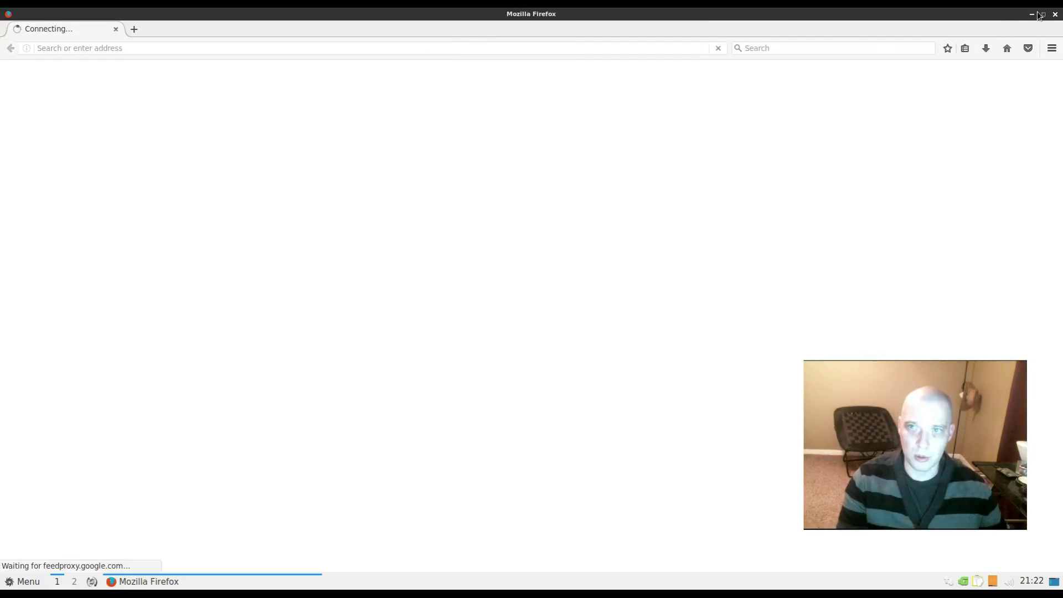
pyautogui.click(1056, 15)
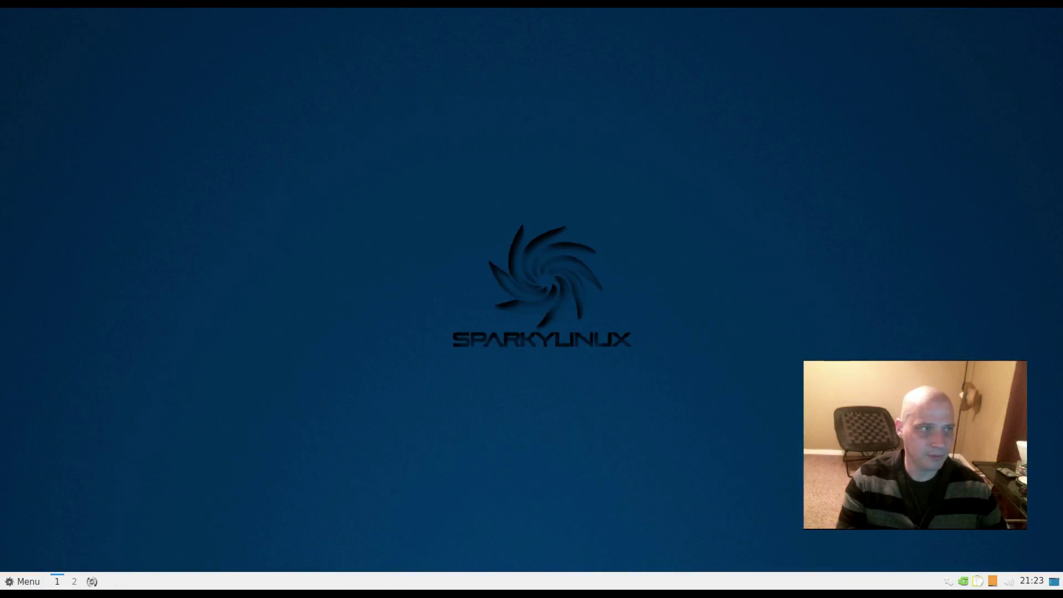
pyautogui.click(22, 581)
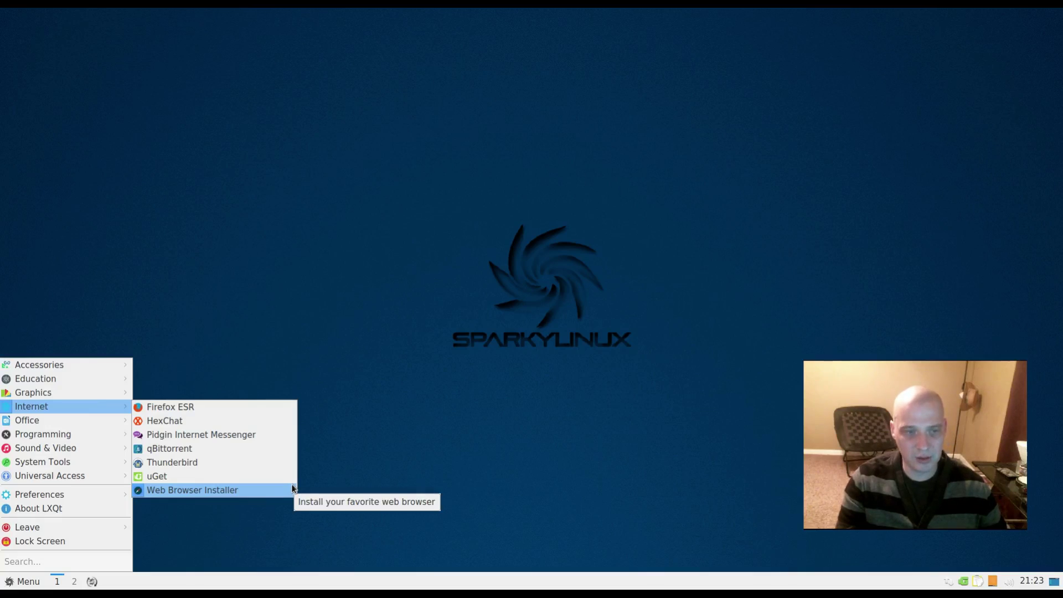
# - Launch the Web Browser Installer from Internet and enter the administrator password in LXQt sudo
pyautogui.click(289, 490)
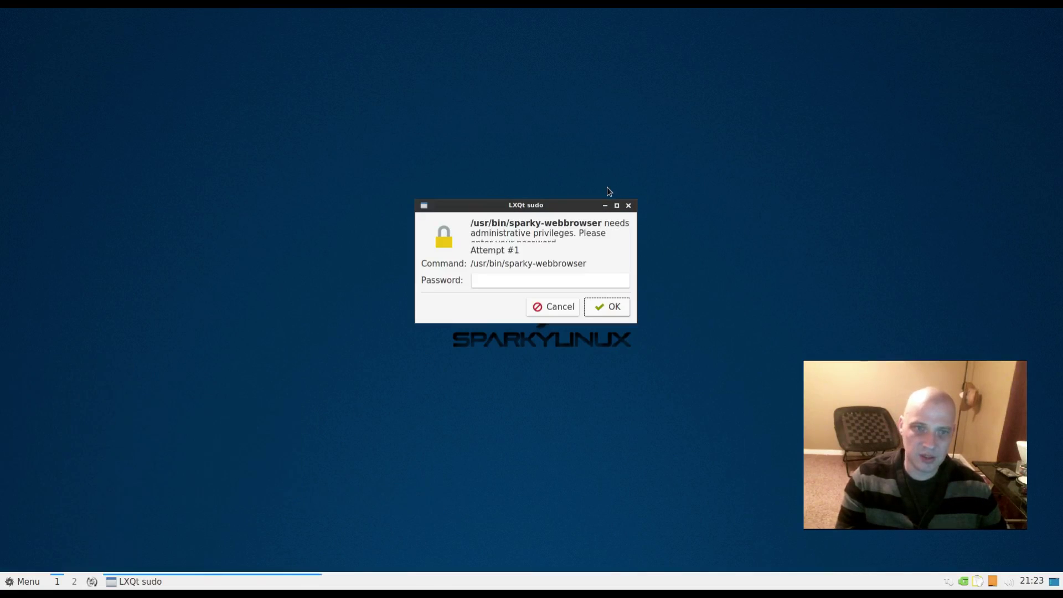
pyautogui.write('******')
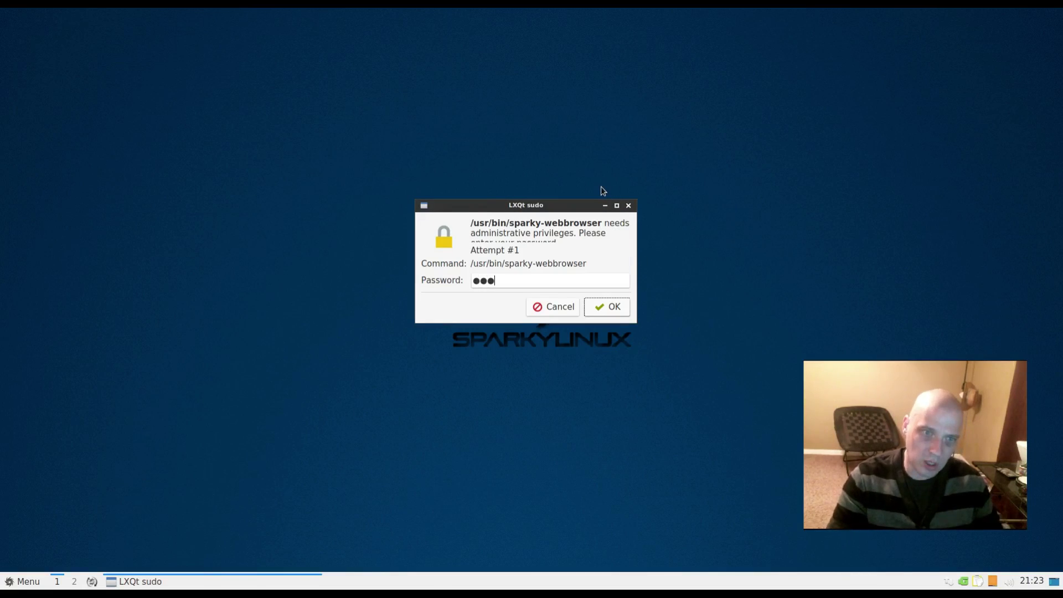
pyautogui.write('*')
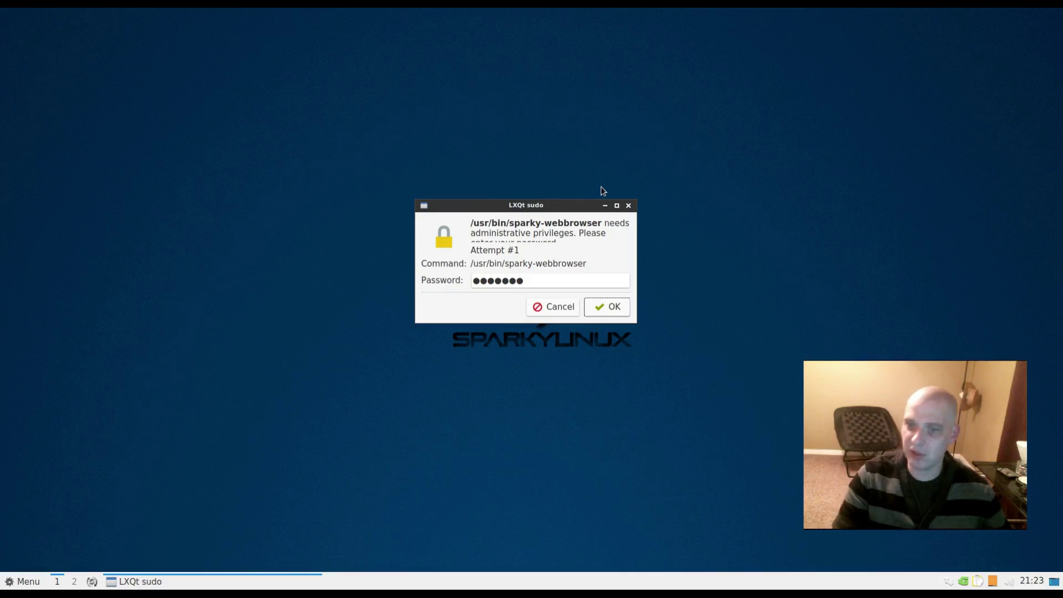
pyautogui.press('Return')
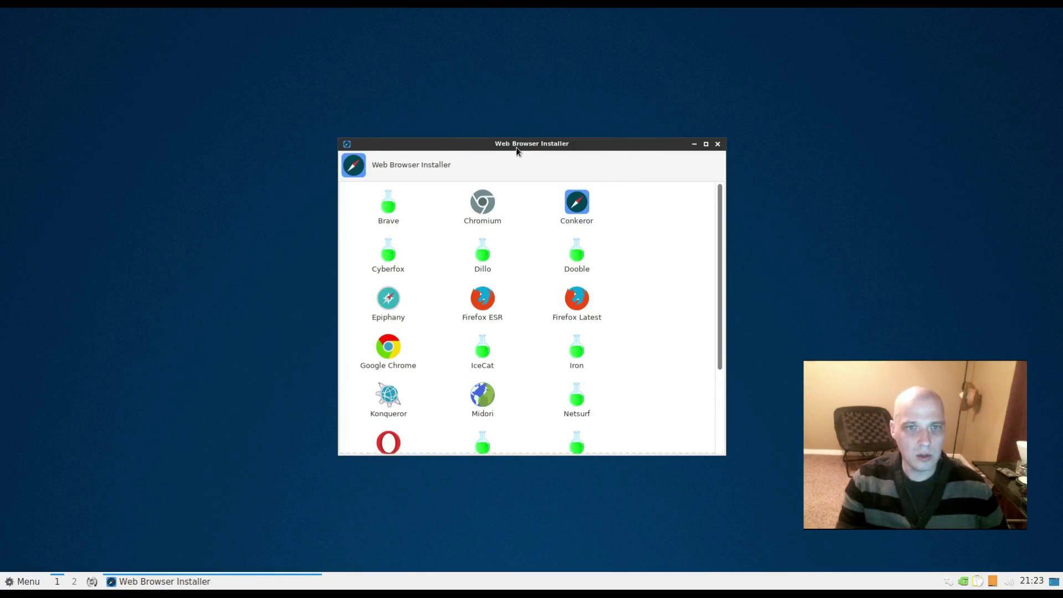
# - Widen the Web Browser Installer to four columns, scroll its browser list, then close it
pyautogui.moveTo(629, 164); pyautogui.dragTo(689, 144)
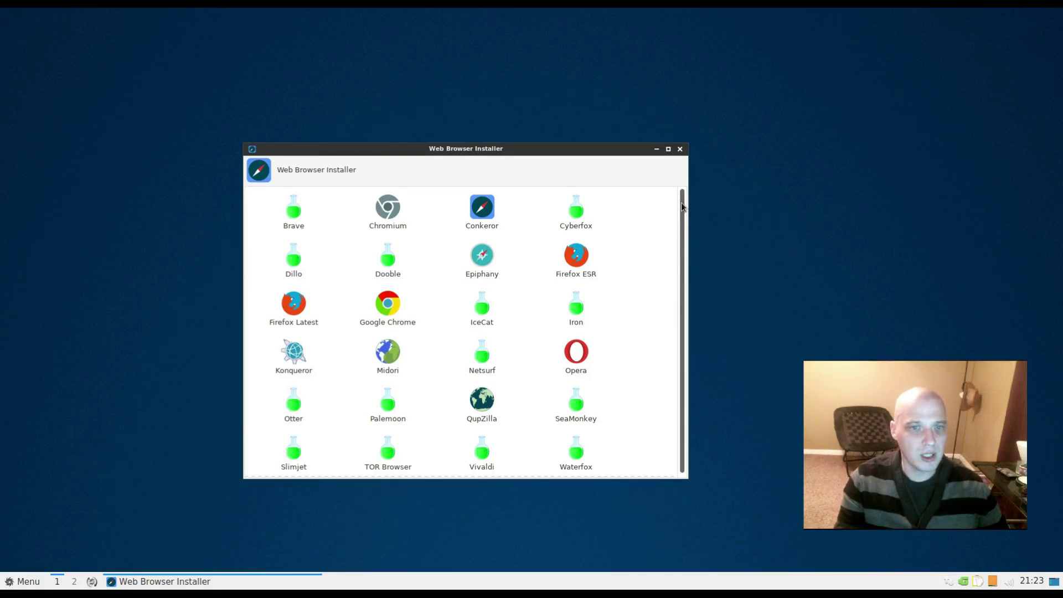
pyautogui.moveTo(682, 206)
pyautogui.mouseDown()
pyautogui.moveTo(683, 267)
pyautogui.moveTo(685, 198)
pyautogui.mouseUp()
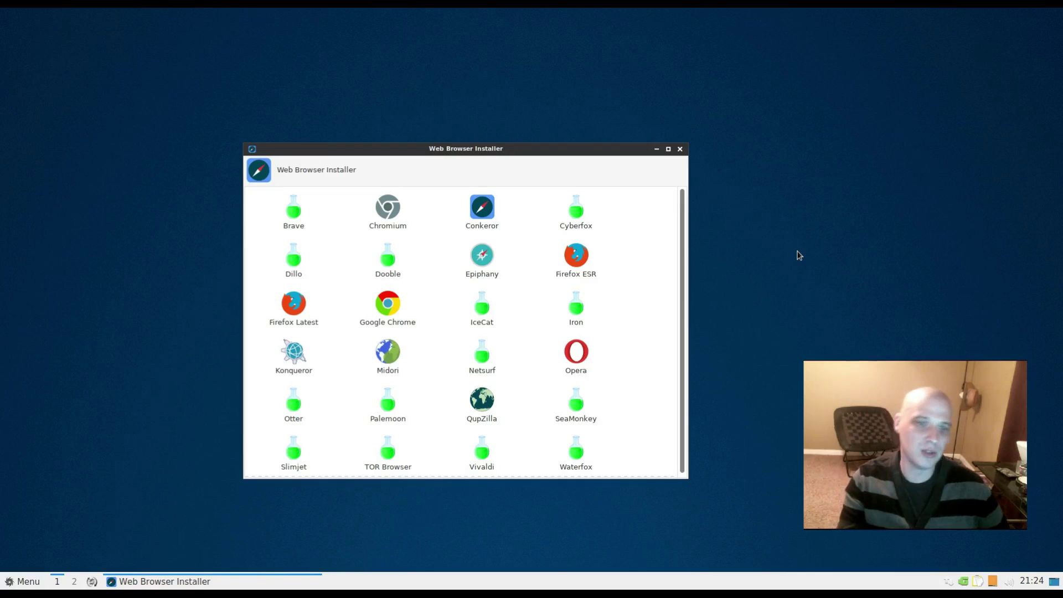
pyautogui.click(681, 149)
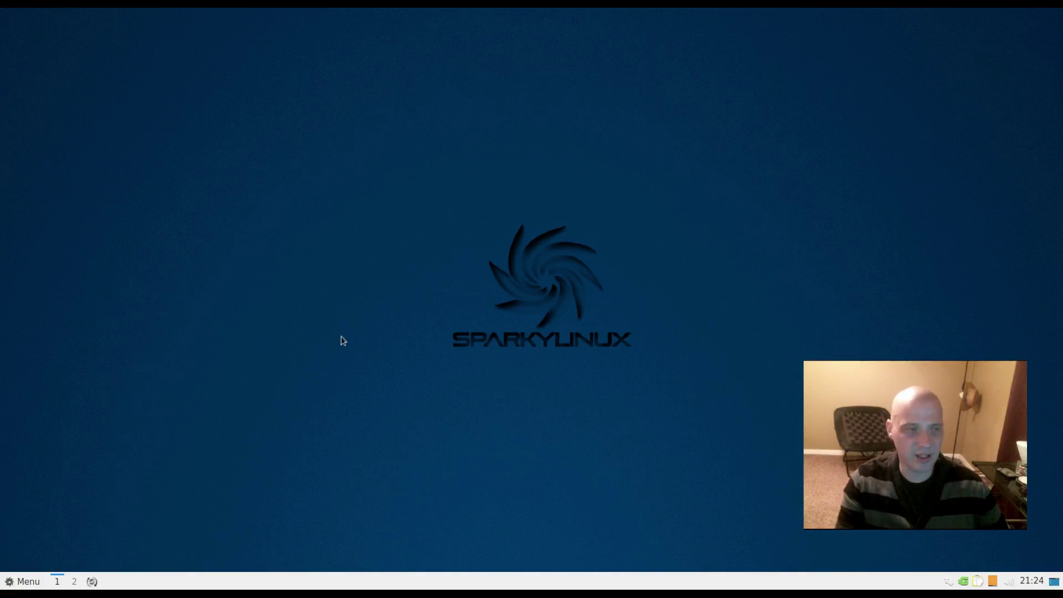
# - Launch Clementine from the Sound & Video section of the application menu
pyautogui.click(22, 581)
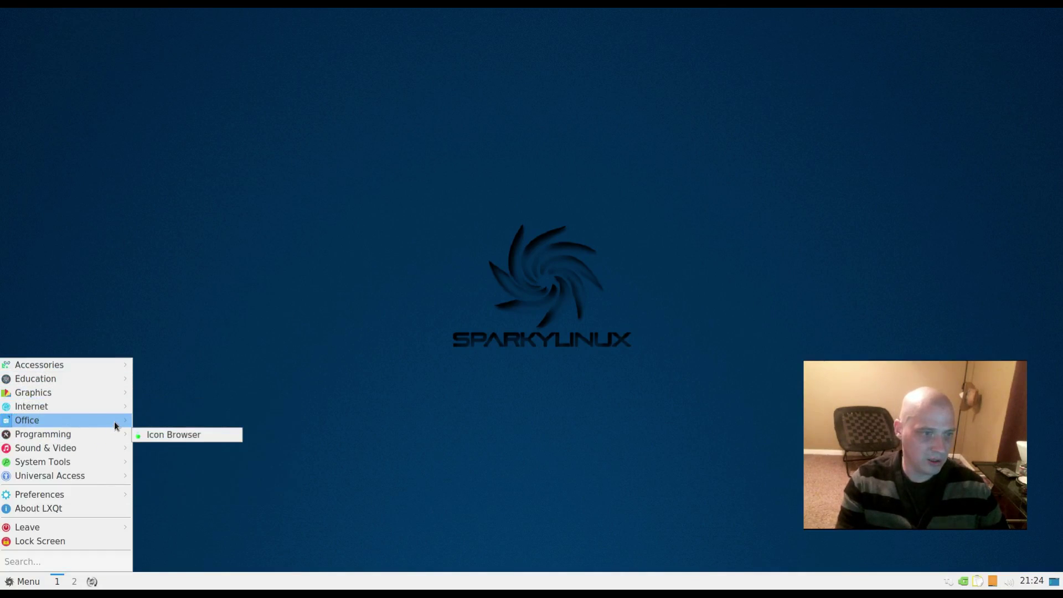
pyautogui.moveTo(115, 421)
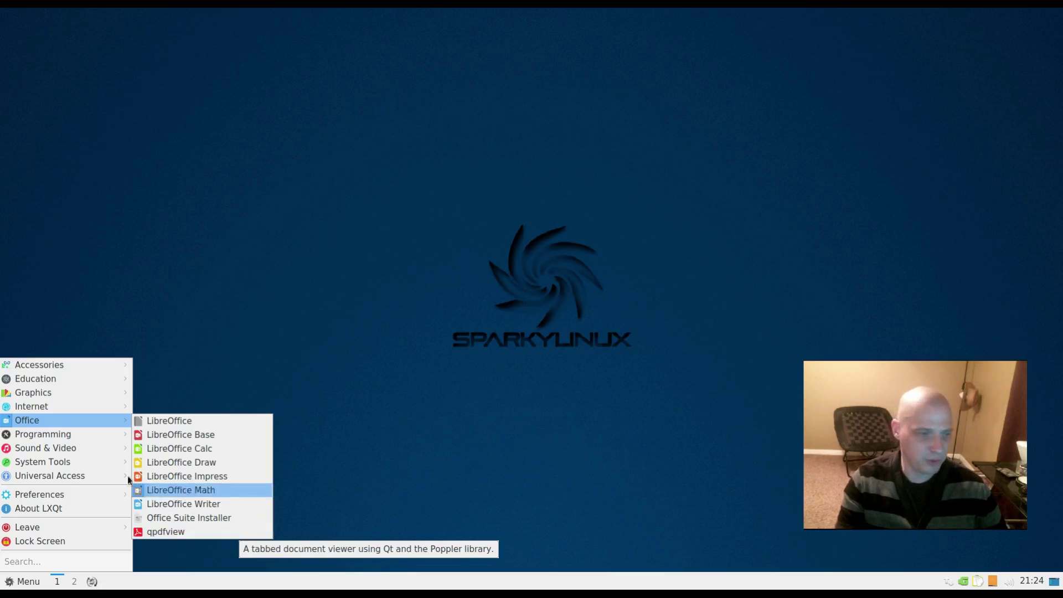
pyautogui.moveTo(81, 438)
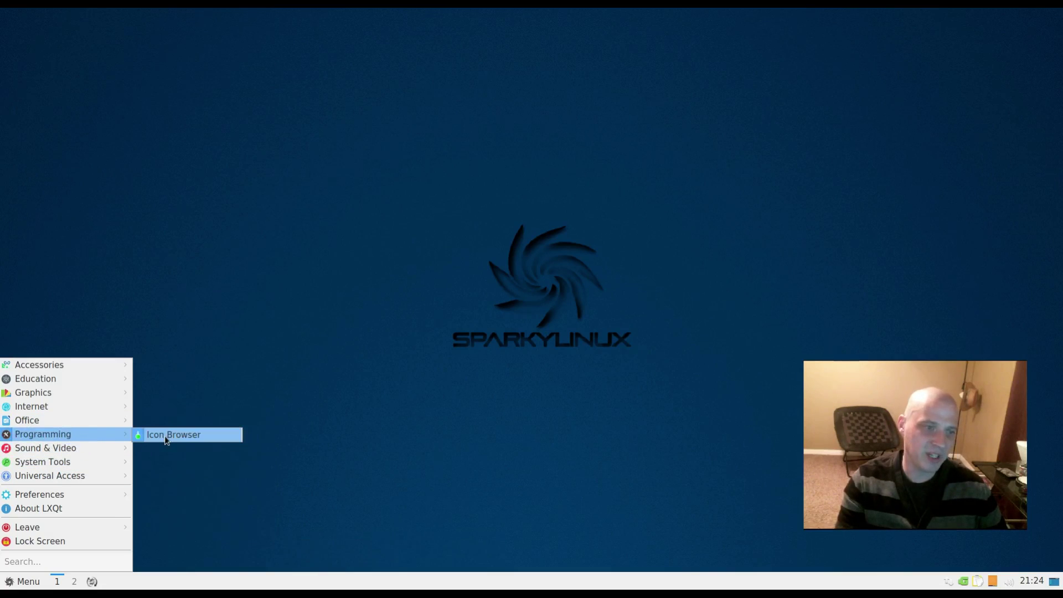
pyautogui.moveTo(103, 453)
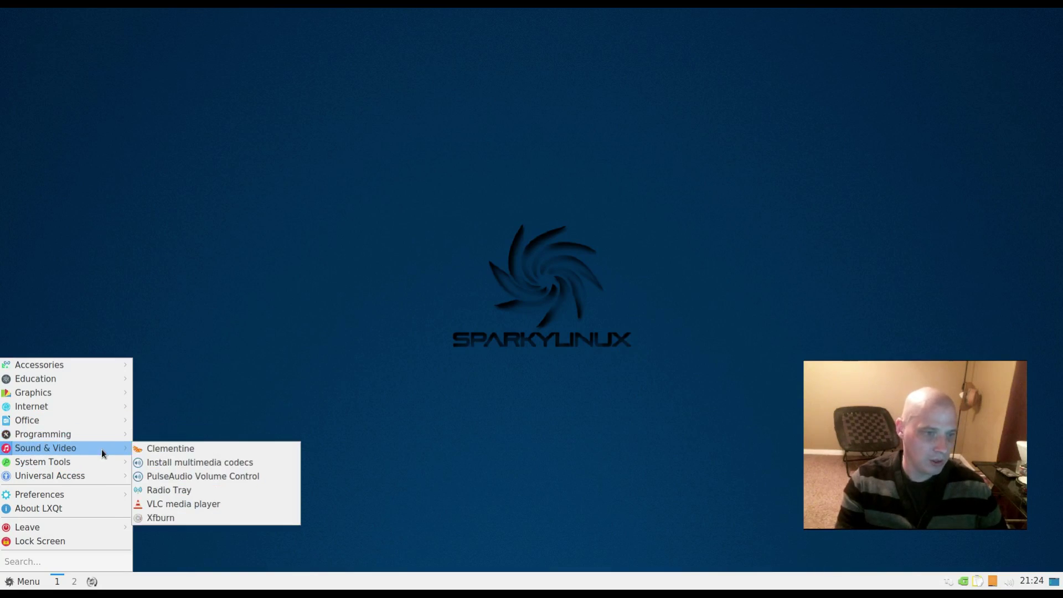
pyautogui.click(276, 451)
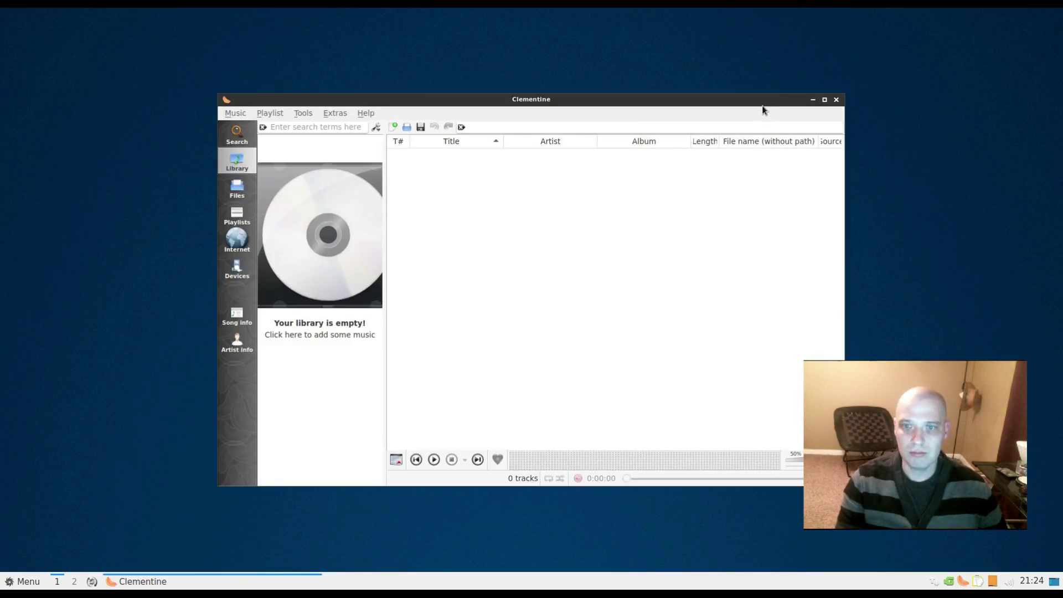
# - Move the Clementine window with its empty library aside, then close Clementine
pyautogui.moveTo(763, 109); pyautogui.dragTo(603, 83)
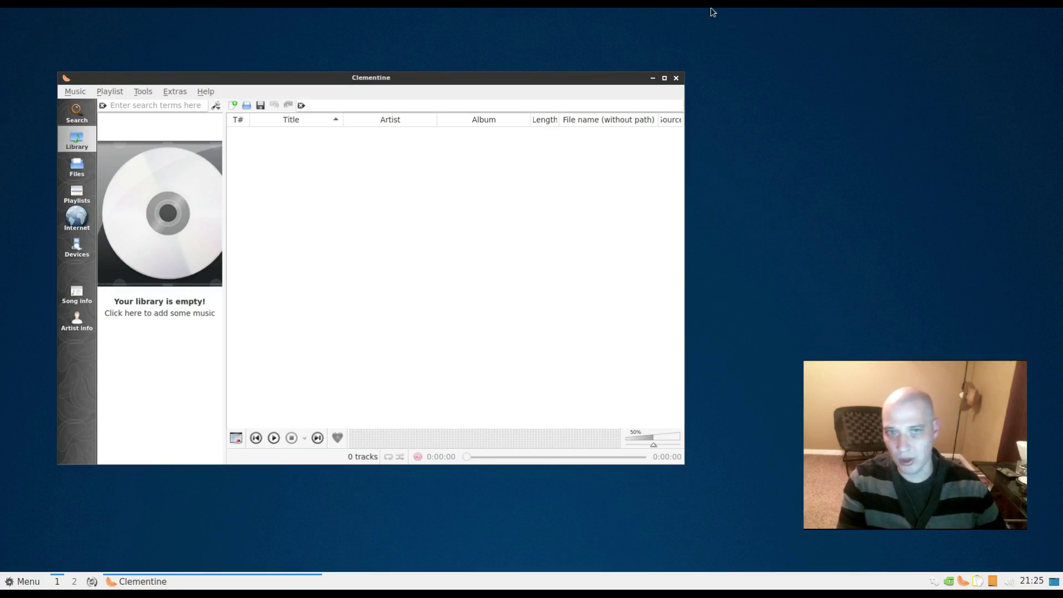
pyautogui.click(677, 78)
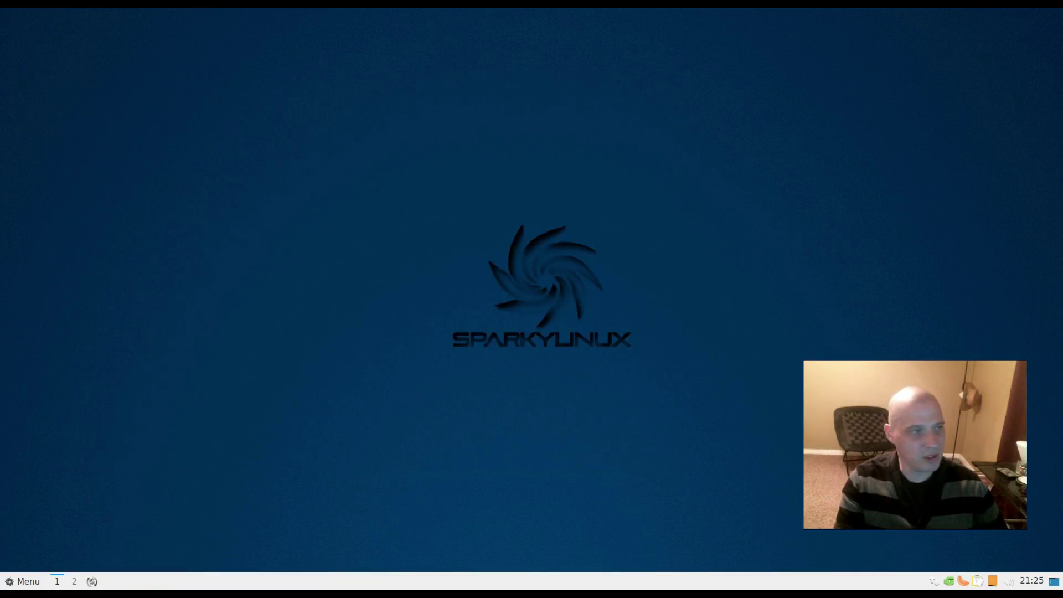
# - Run Sound & Video's Install multimedia codecs, authenticating with the administrator password
pyautogui.click(22, 582)
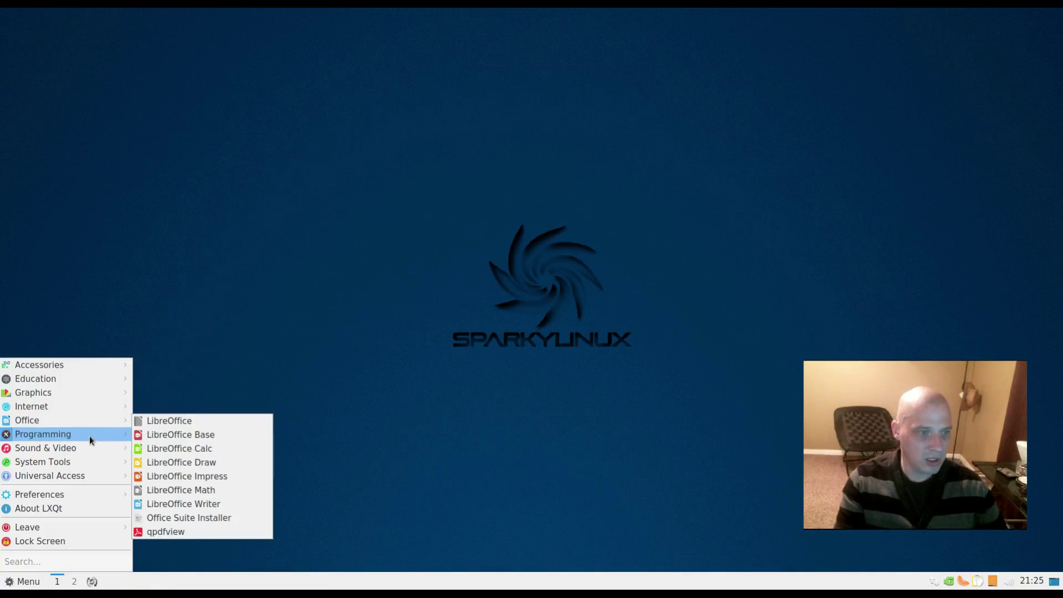
pyautogui.moveTo(86, 446)
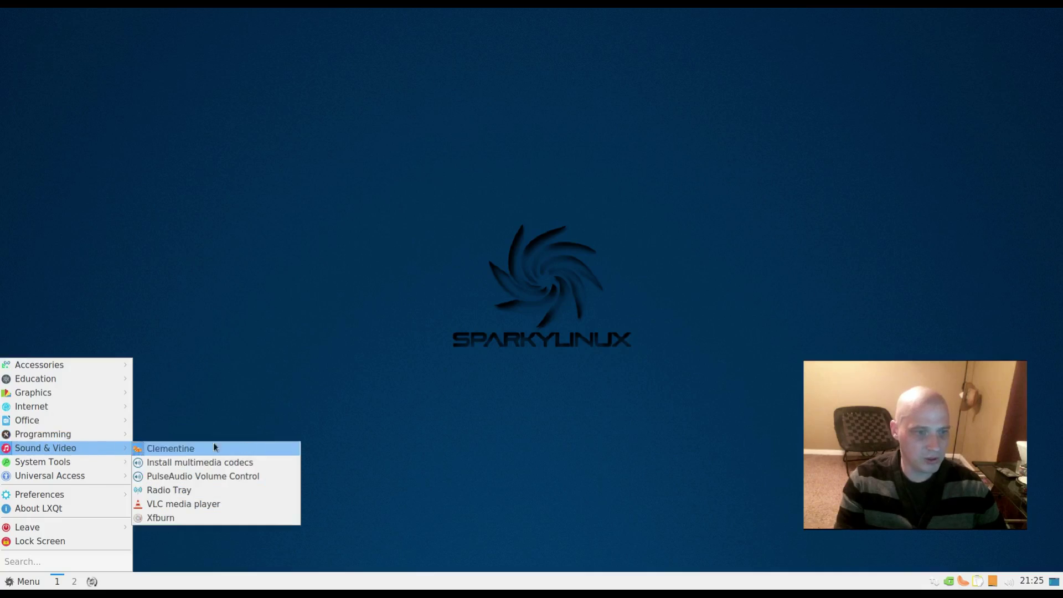
pyautogui.click(282, 464)
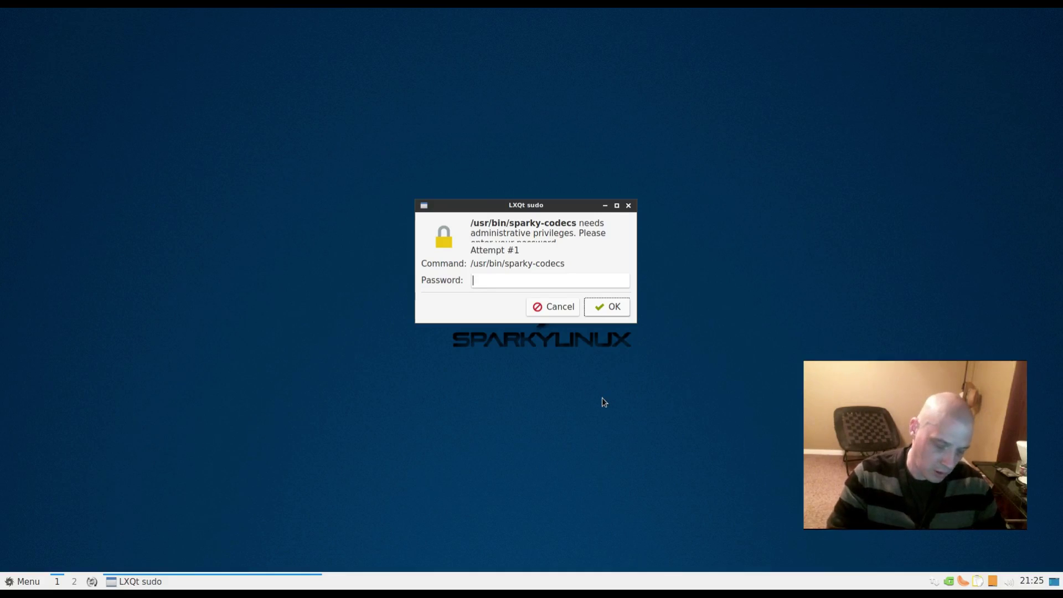
pyautogui.write('******')
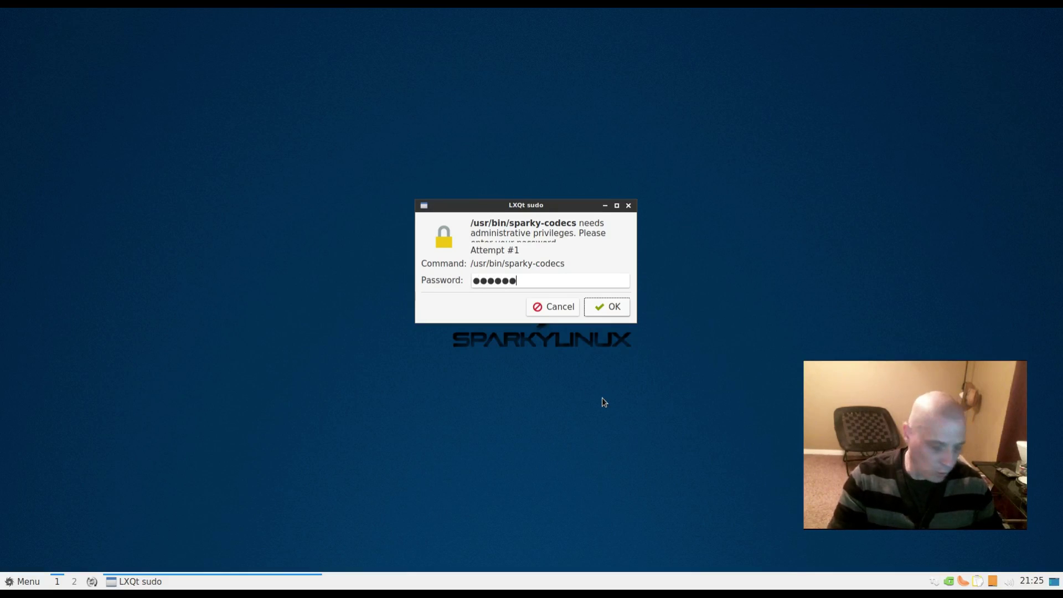
pyautogui.write('*')
pyautogui.press('Return')
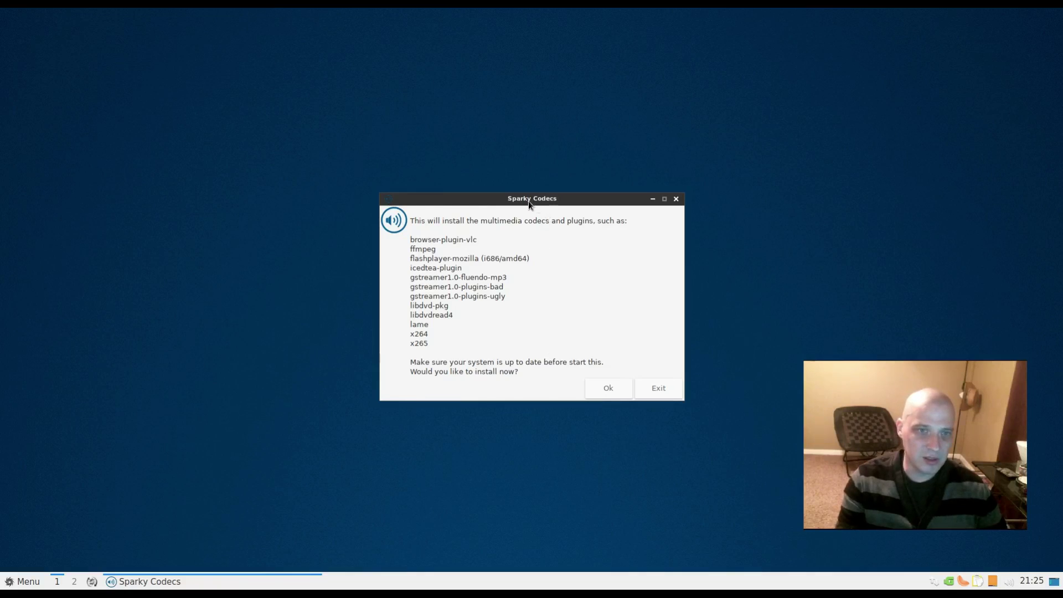
# - Exit Sparky Codecs without installing and dismiss the 'No package has been installed' notice
pyautogui.moveTo(530, 197); pyautogui.dragTo(449, 178)
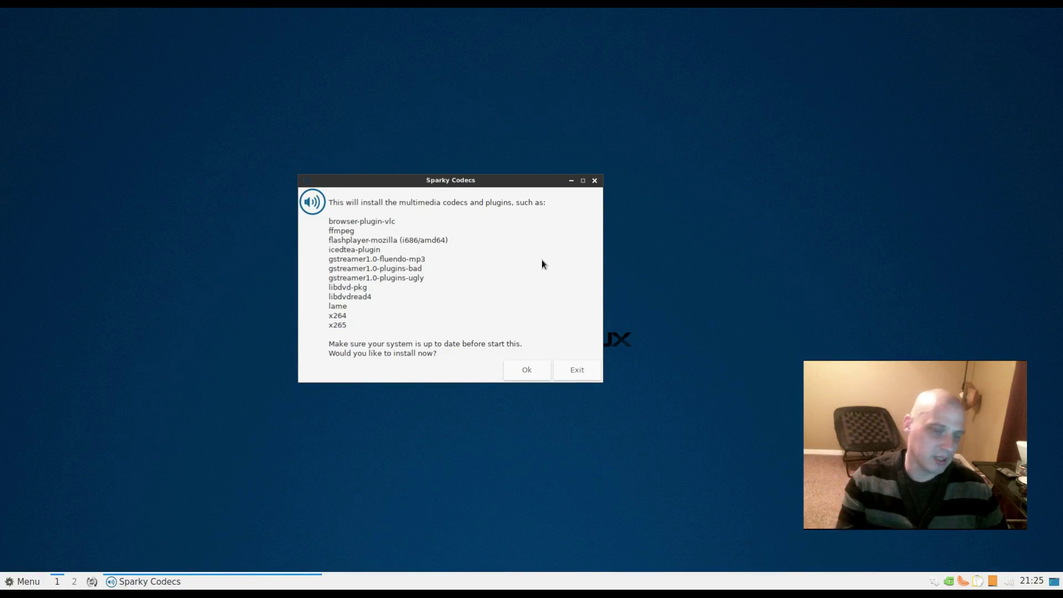
pyautogui.click(579, 375)
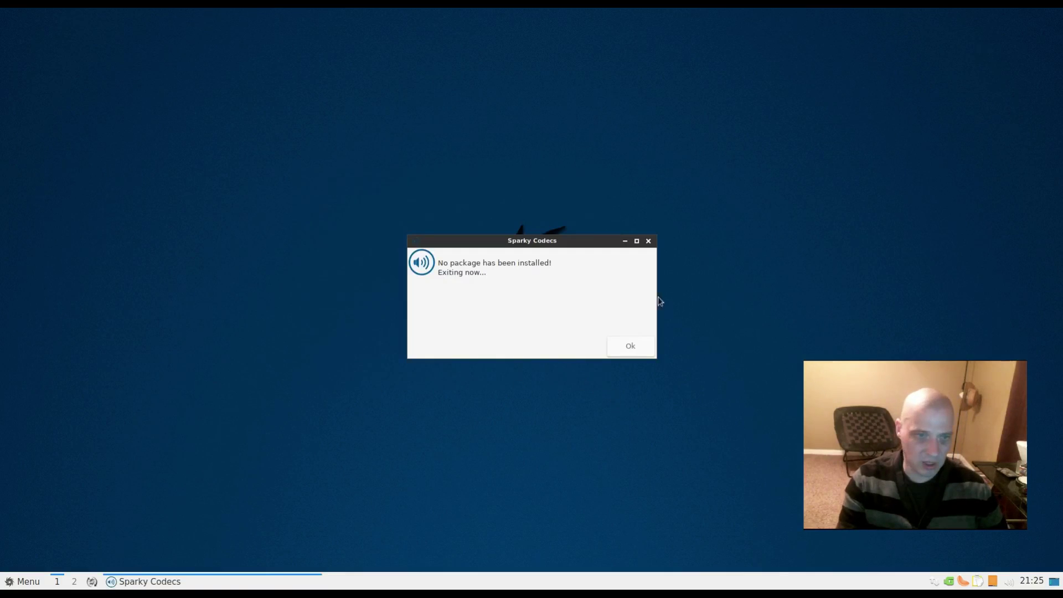
pyautogui.click(650, 241)
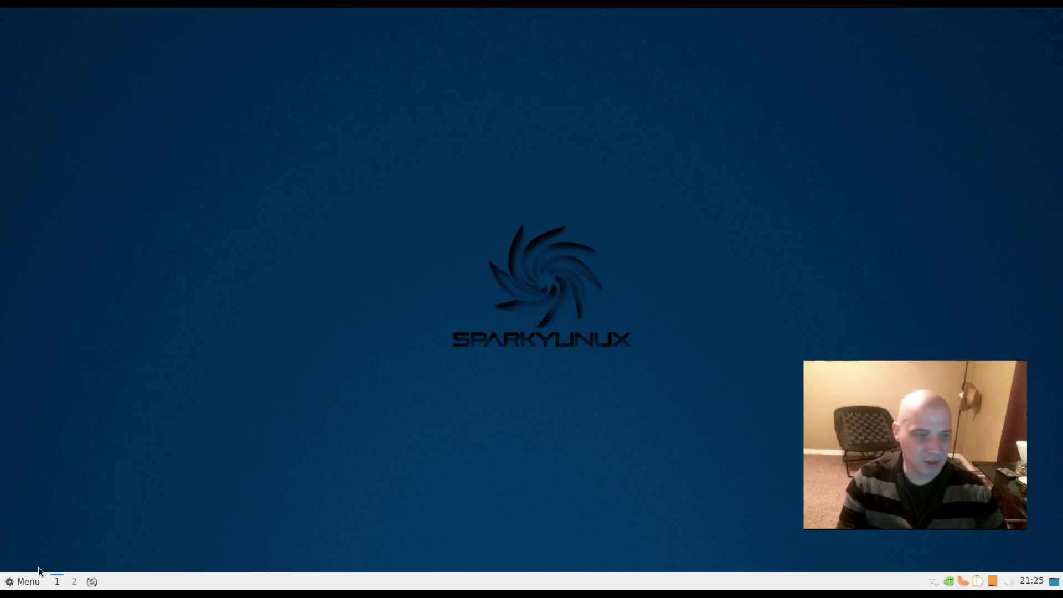
# - Launch Radio Tray from the Sound & Video menu
pyautogui.click(28, 586)
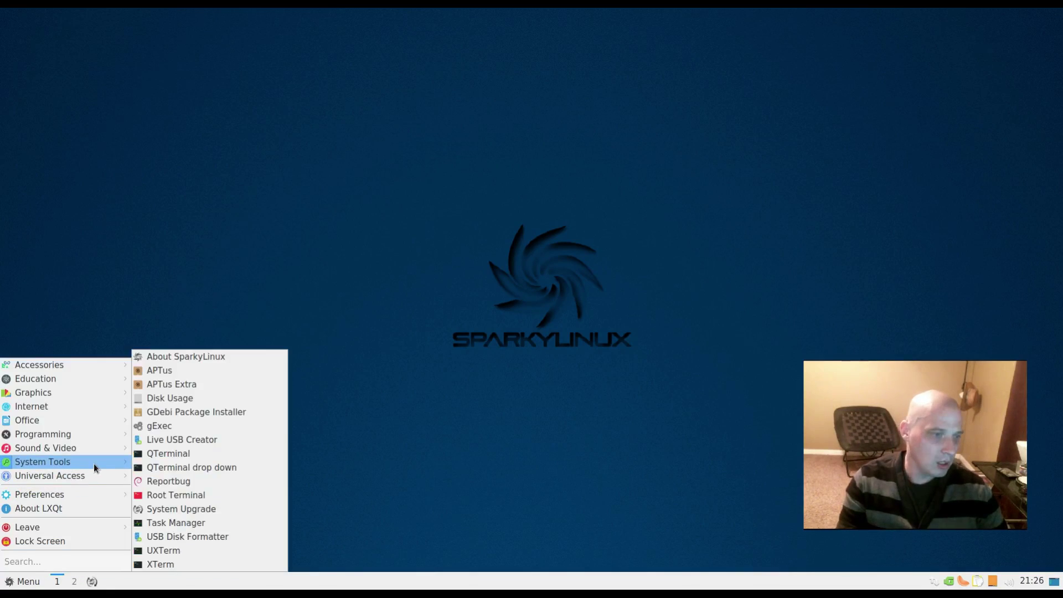
pyautogui.moveTo(104, 454)
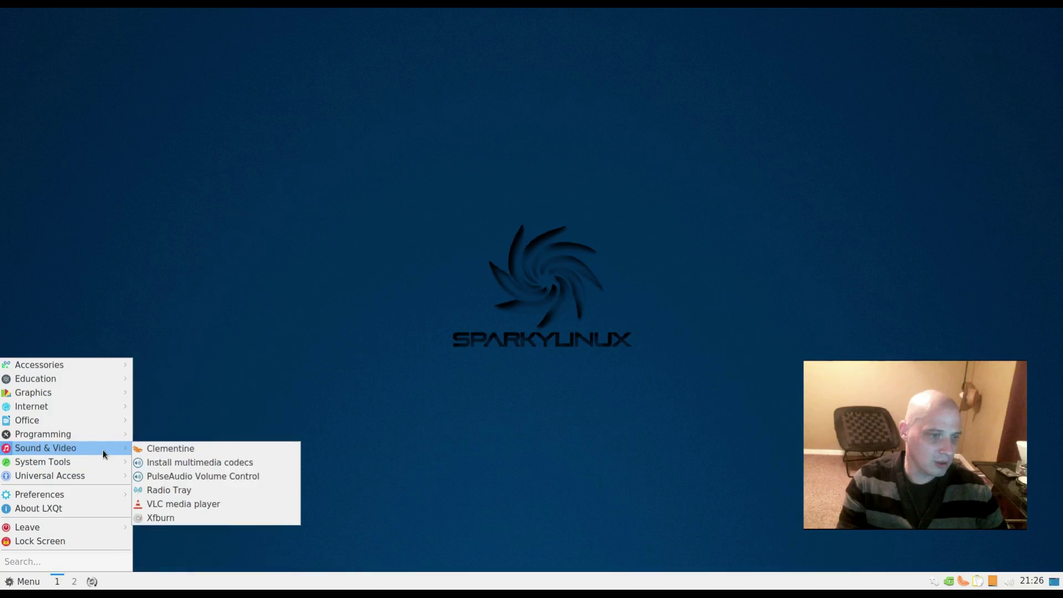
pyautogui.click(277, 491)
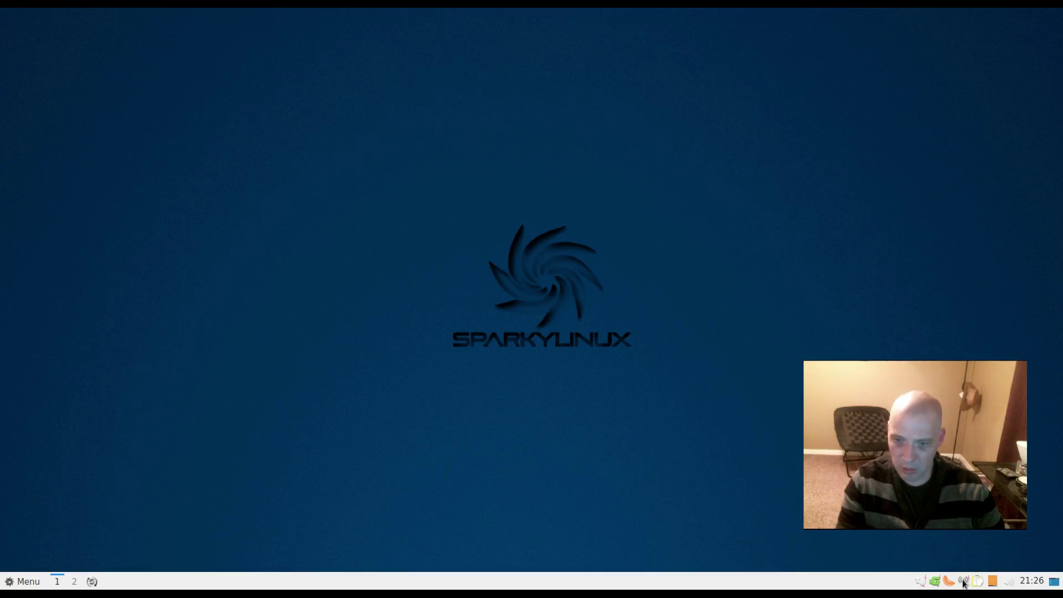
# - Browse Radio Tray's station genre list from its tray icon twice, closing it without playing anything
pyautogui.click(964, 583)
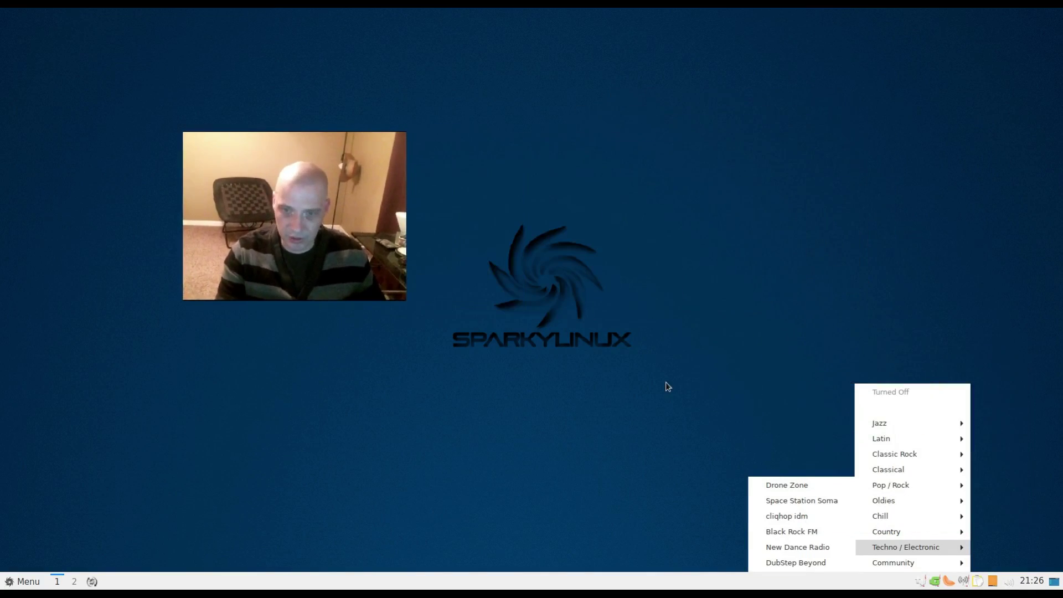
pyautogui.click(666, 382)
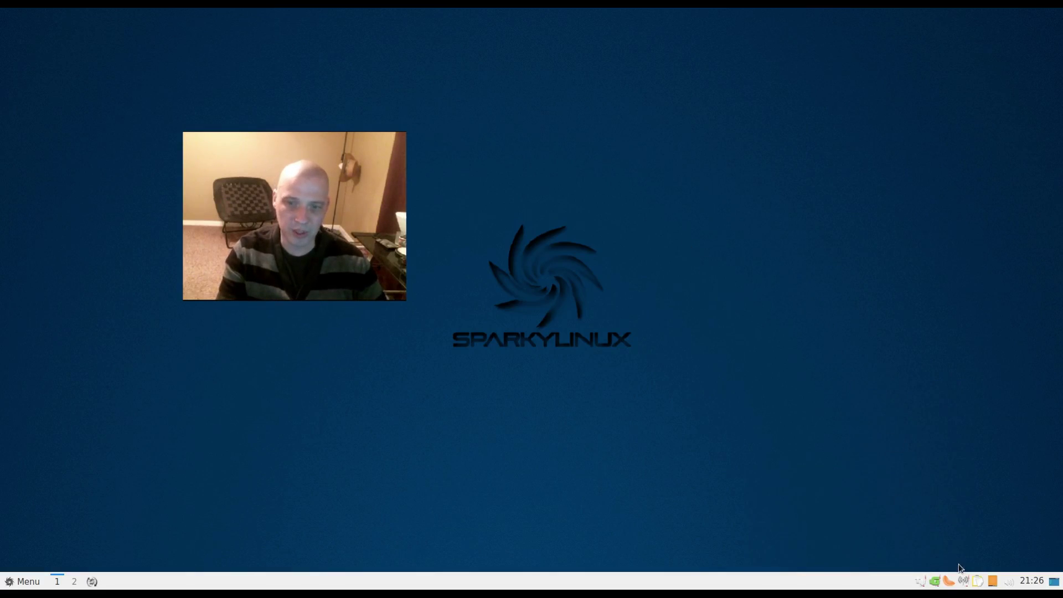
pyautogui.click(965, 584)
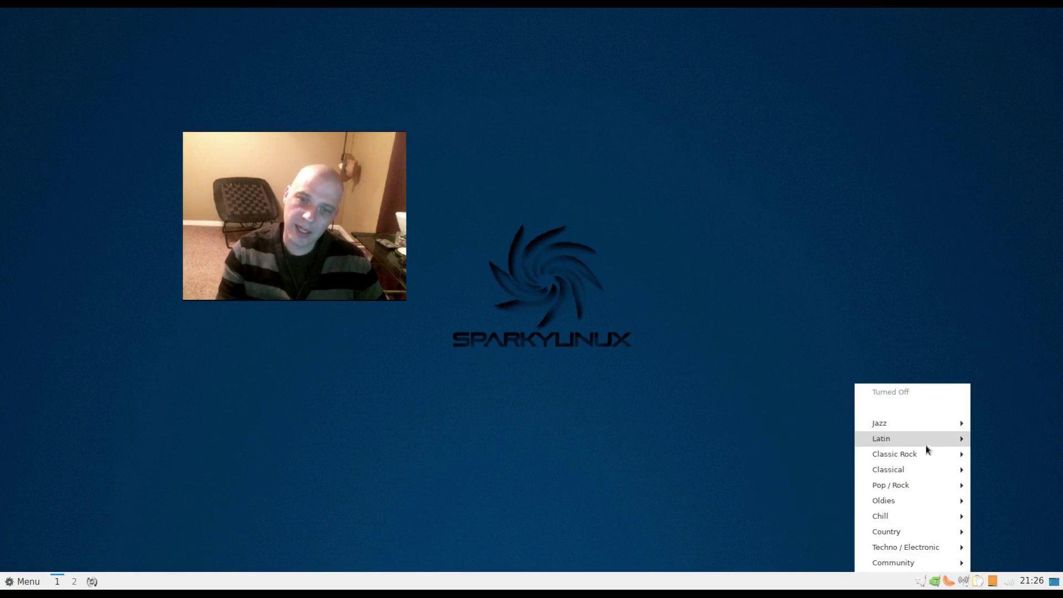
pyautogui.moveTo(921, 421)
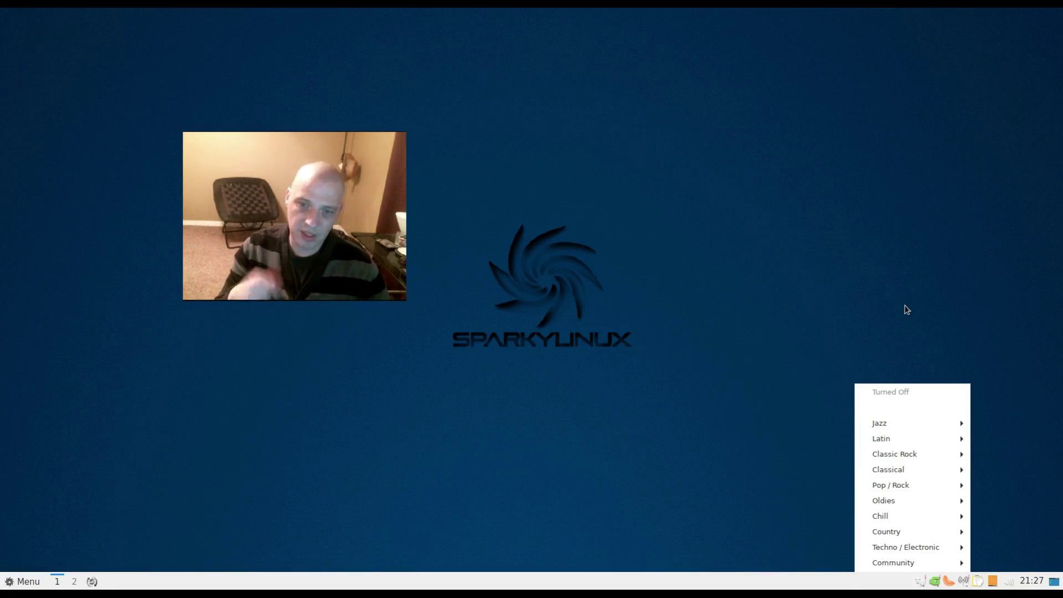
pyautogui.click(641, 318)
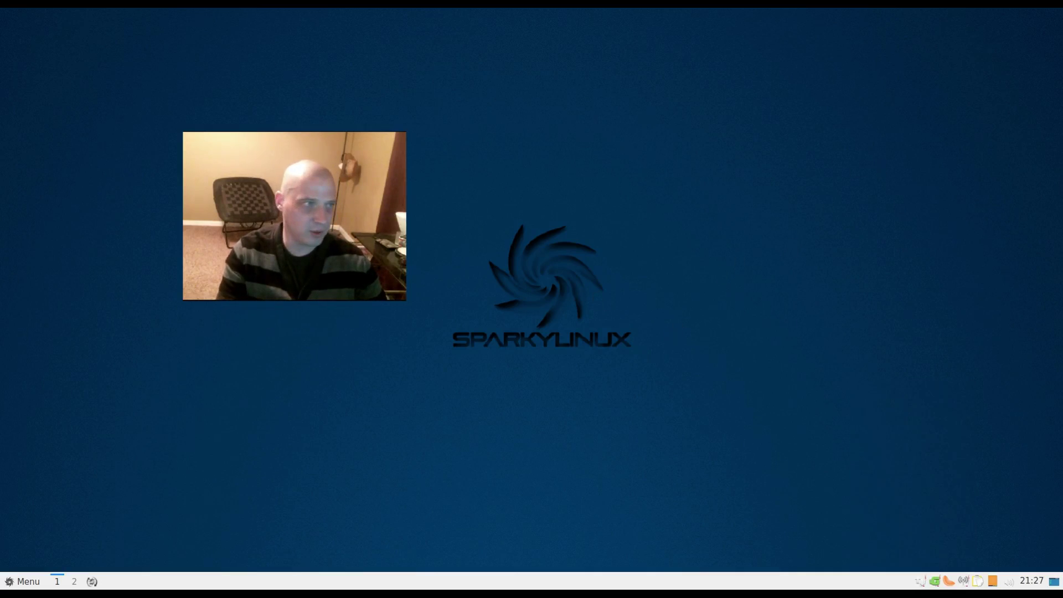
# - Launch VLC media player from Sound & Video and accept its privacy and network policy
pyautogui.click(22, 581)
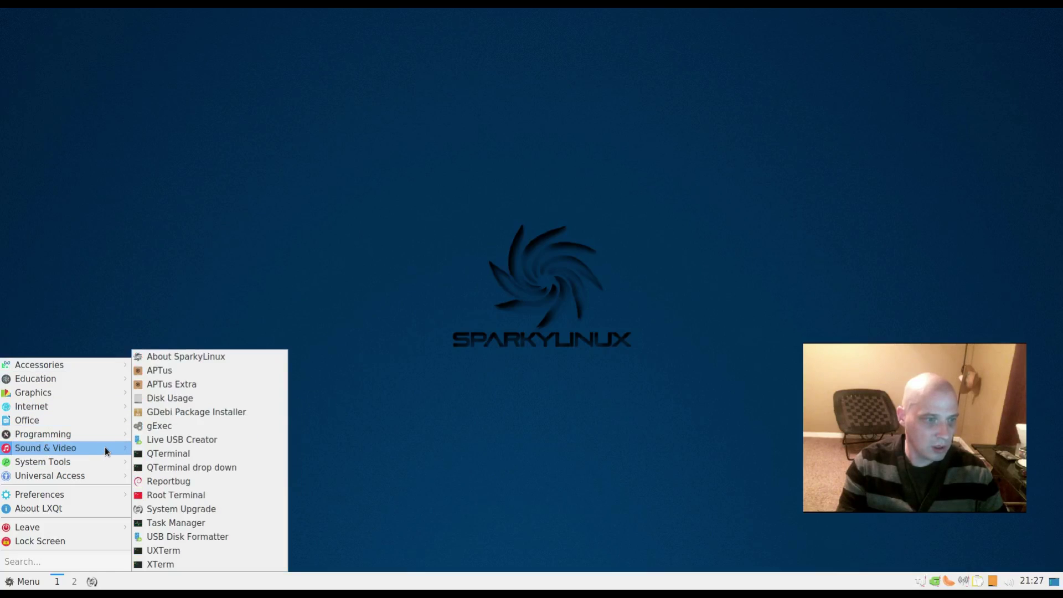
pyautogui.moveTo(107, 452)
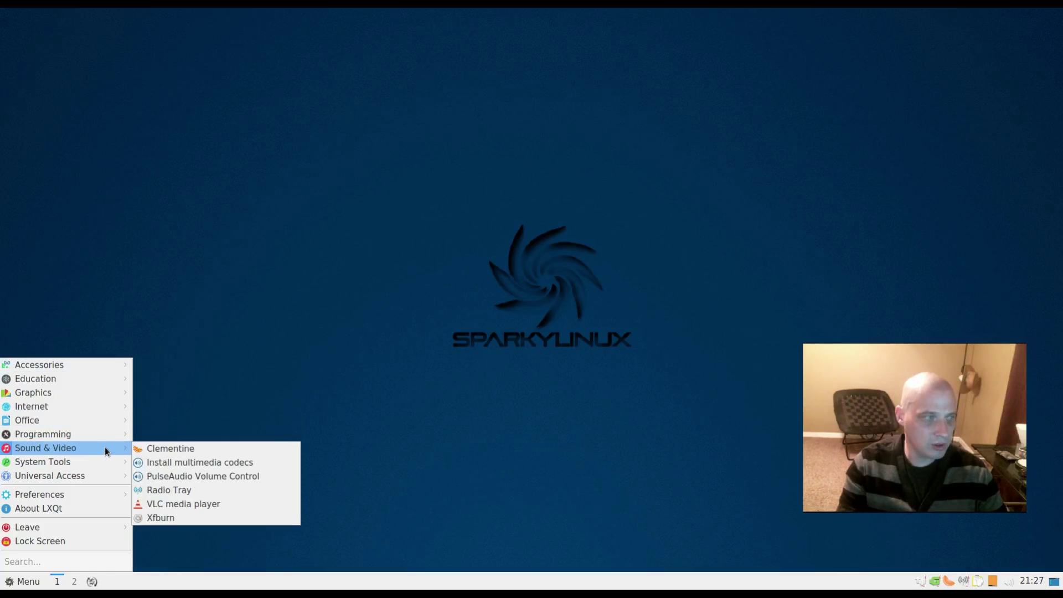
pyautogui.click(204, 506)
pyautogui.click(615, 387)
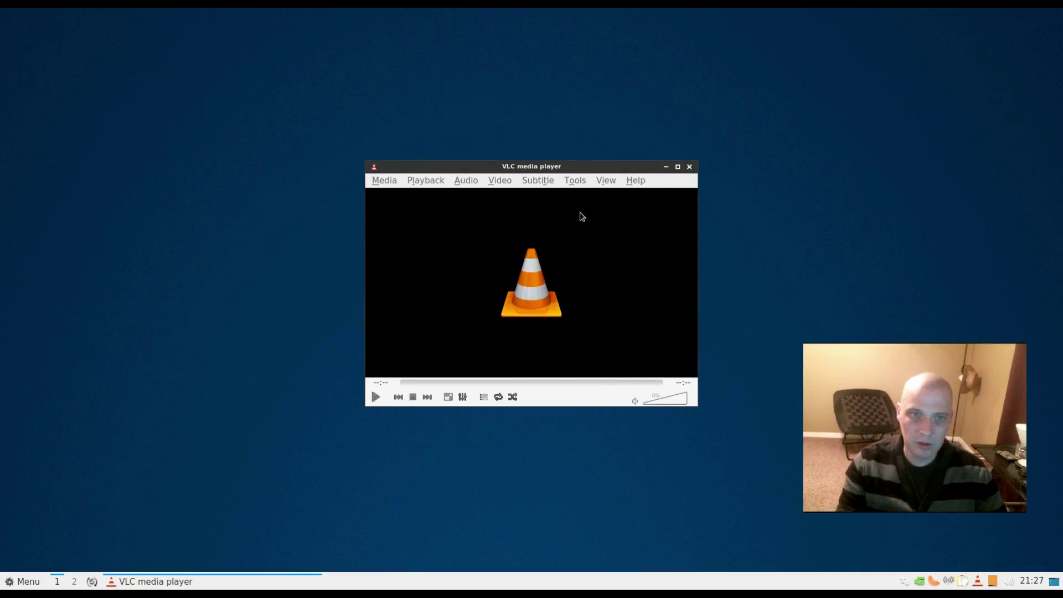
# - Check VLC's About box showing version 2.2.8 Weatherwax, then close VLC
pyautogui.click(635, 183)
pyautogui.click(641, 211)
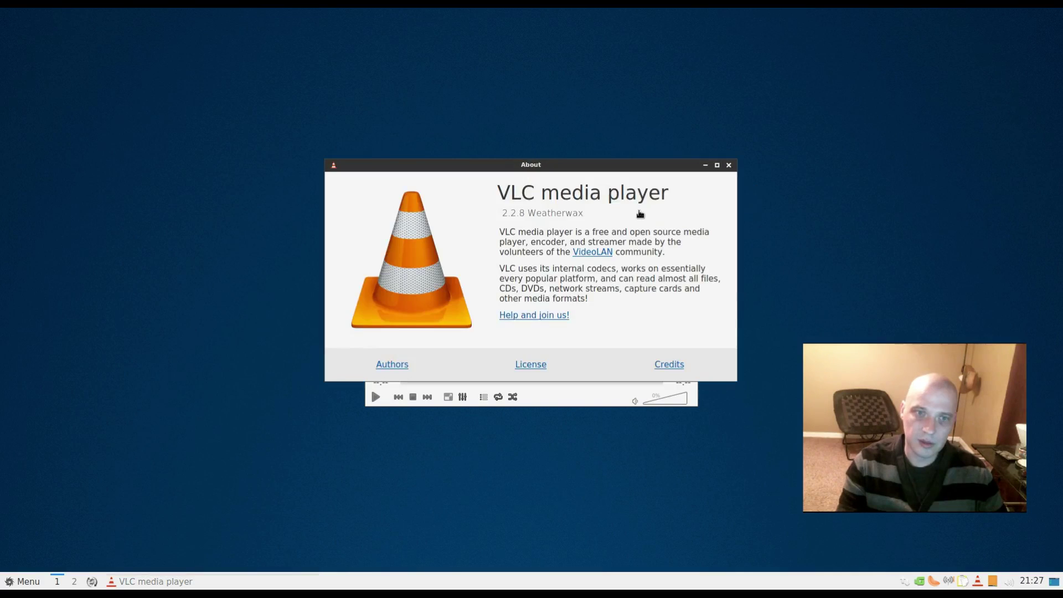
pyautogui.click(730, 167)
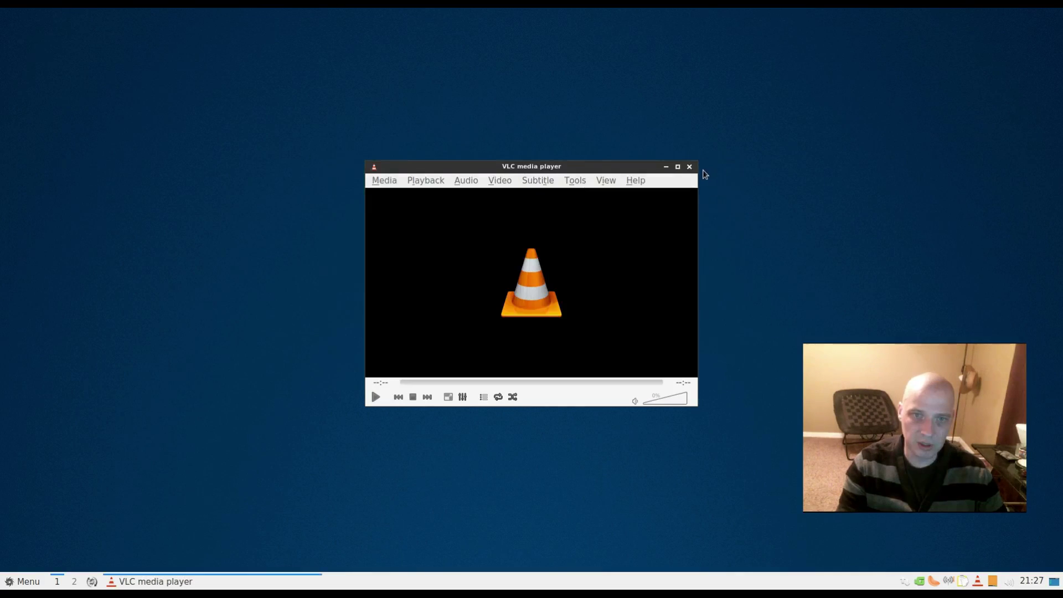
pyautogui.click(692, 166)
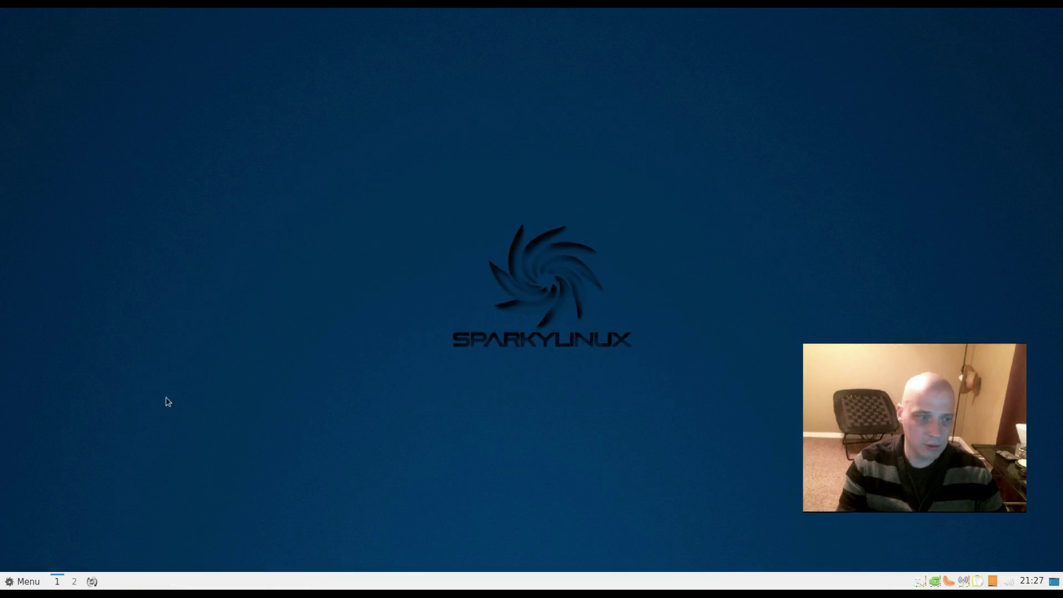
# - Open About SparkyLinux, showing version 5 Nibiru on kernel 4.14.0-2-amd64, move it, then close it
pyautogui.click(25, 582)
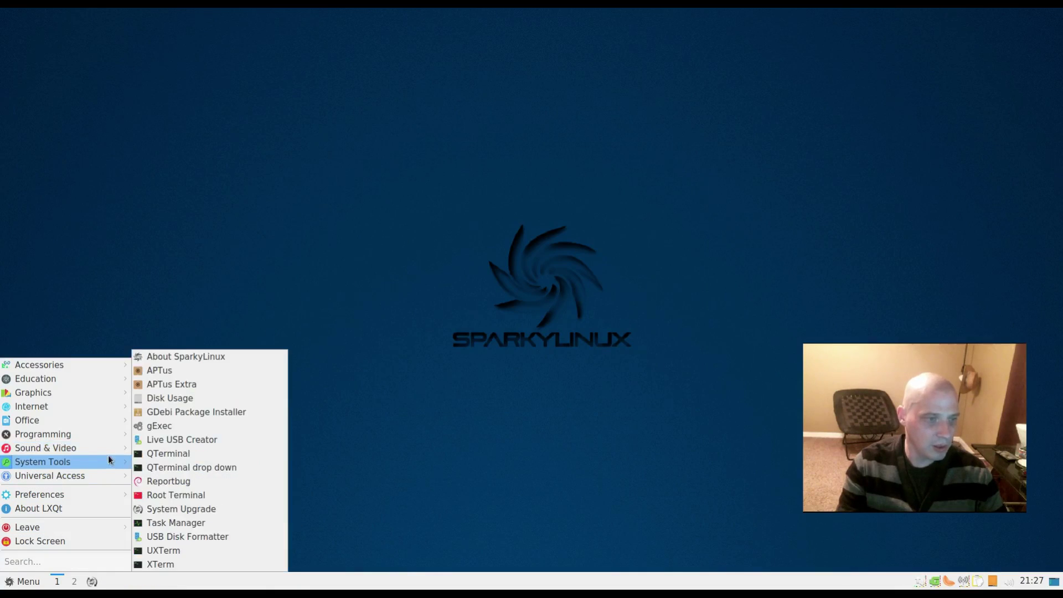
pyautogui.moveTo(112, 451)
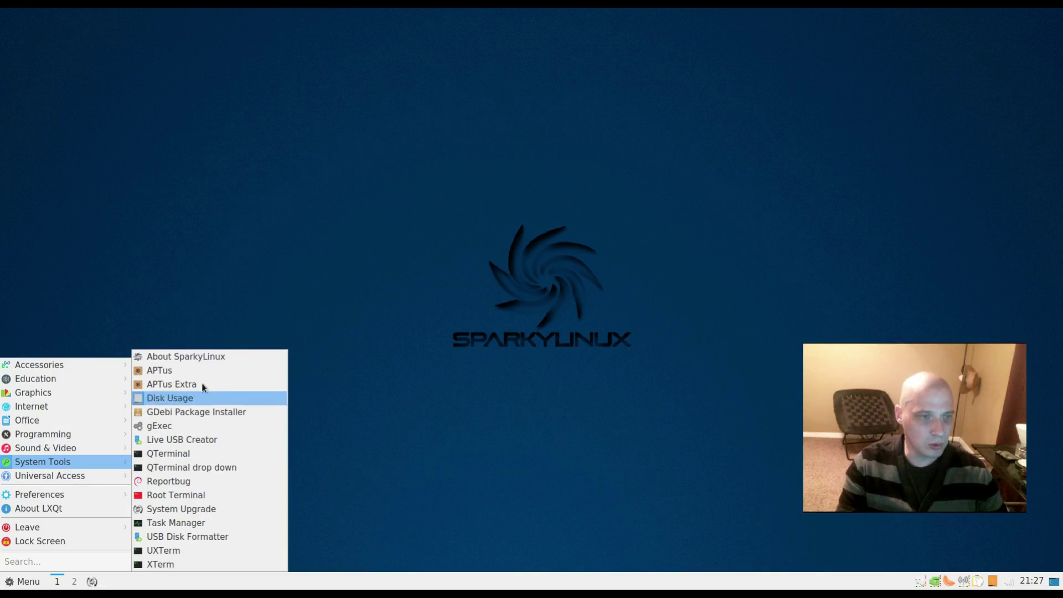
pyautogui.click(227, 354)
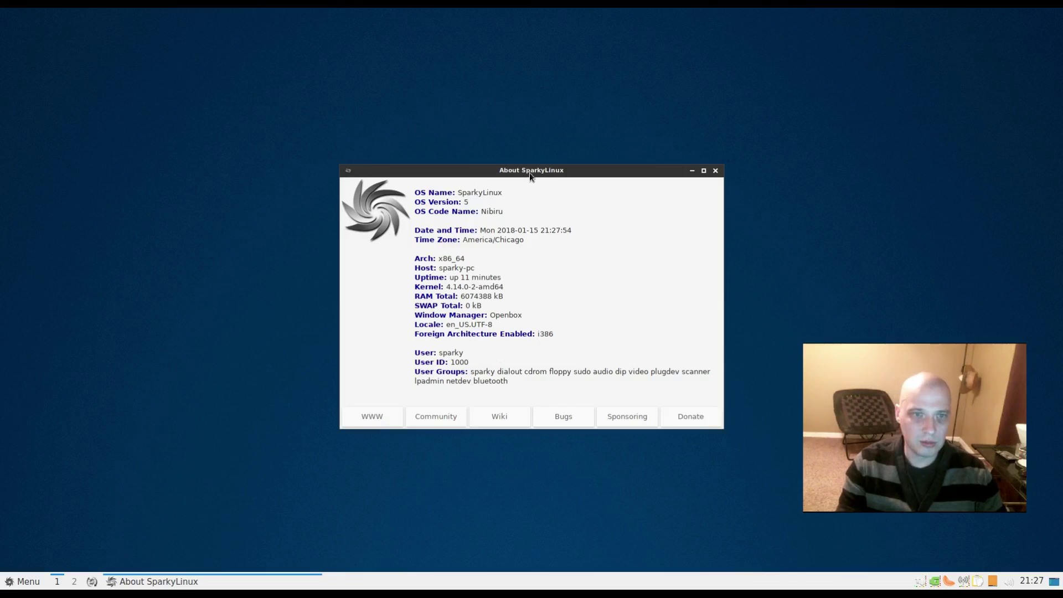
pyautogui.moveTo(529, 172); pyautogui.dragTo(380, 201)
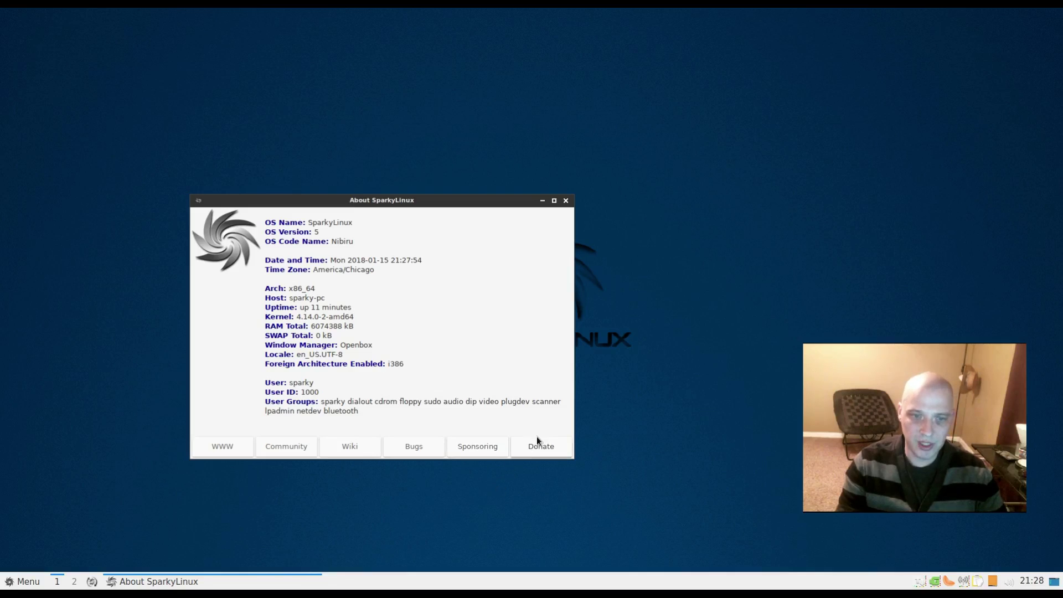
pyautogui.click(566, 201)
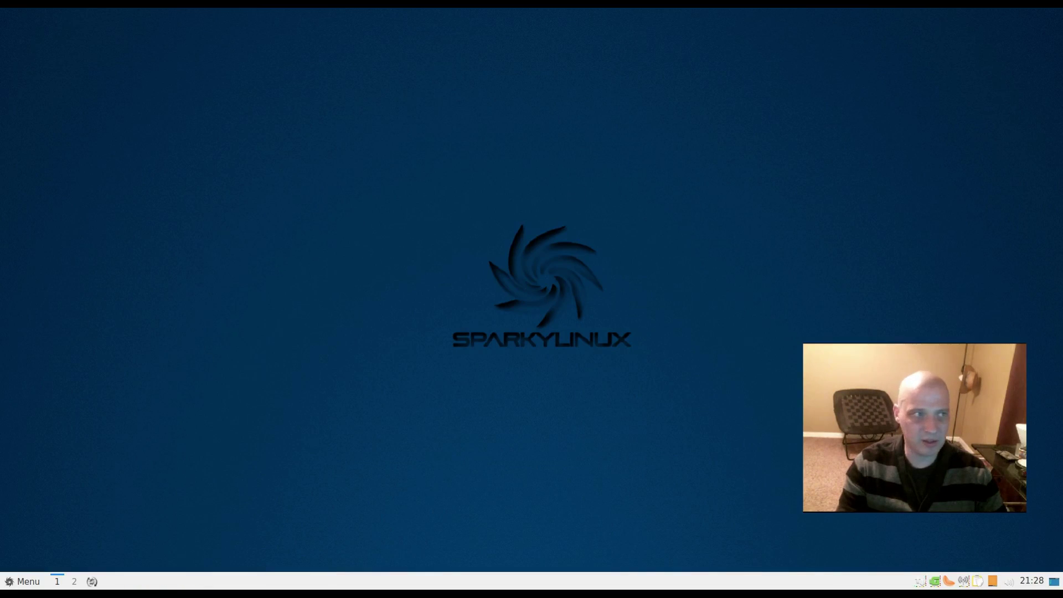
# - Show the System Tools submenu listing APTus, APTus Extra, GDebi Package Installer and Task Manager
pyautogui.click(22, 581)
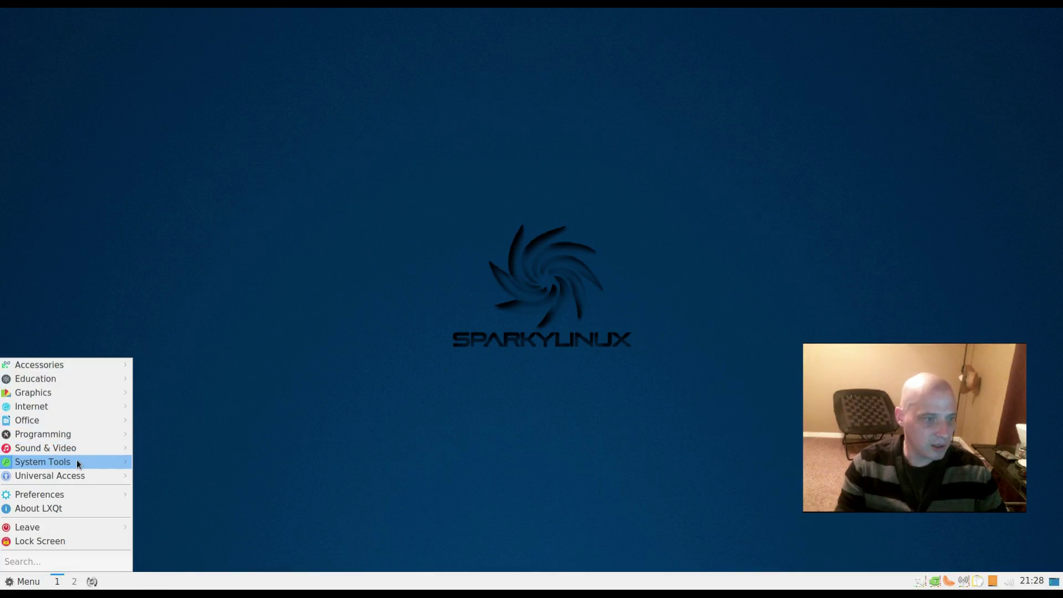
pyautogui.moveTo(76, 462)
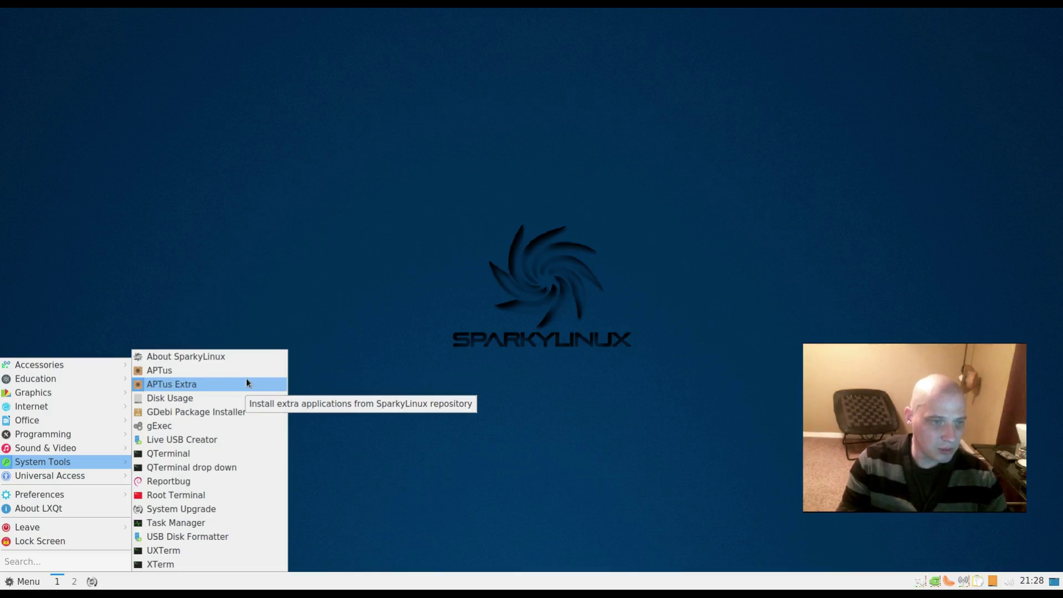
# - Launch APTus with the administrator password and move its window to the lower left
pyautogui.click(249, 370)
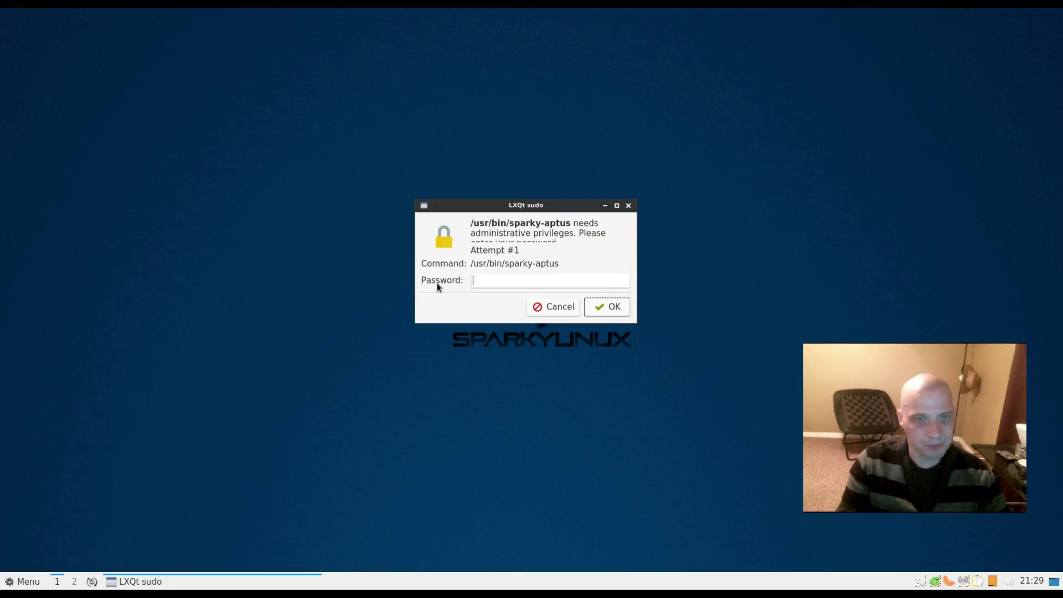
pyautogui.write('******')
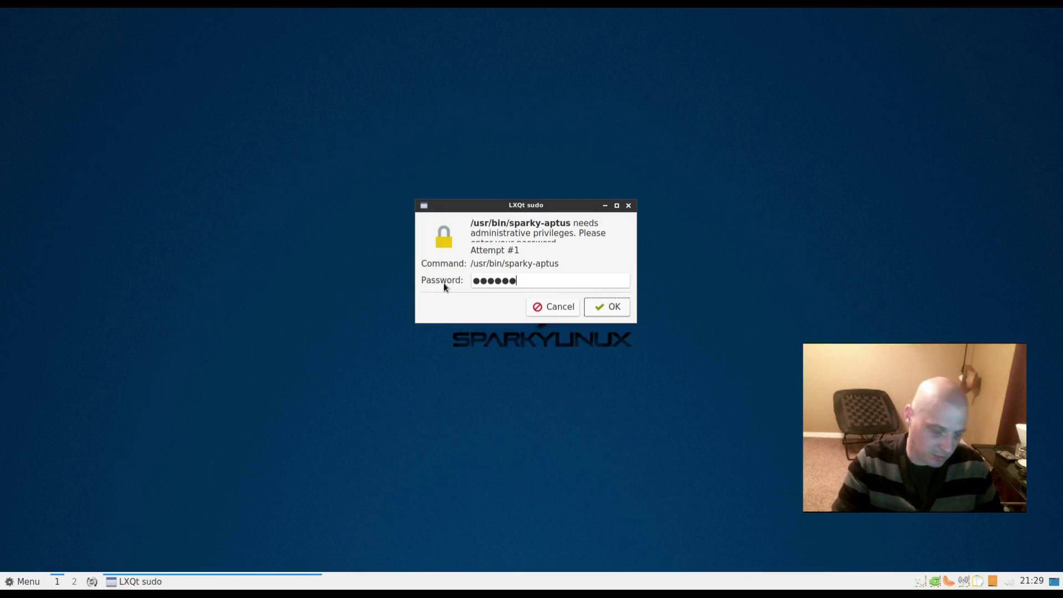
pyautogui.write('*')
pyautogui.press('Return')
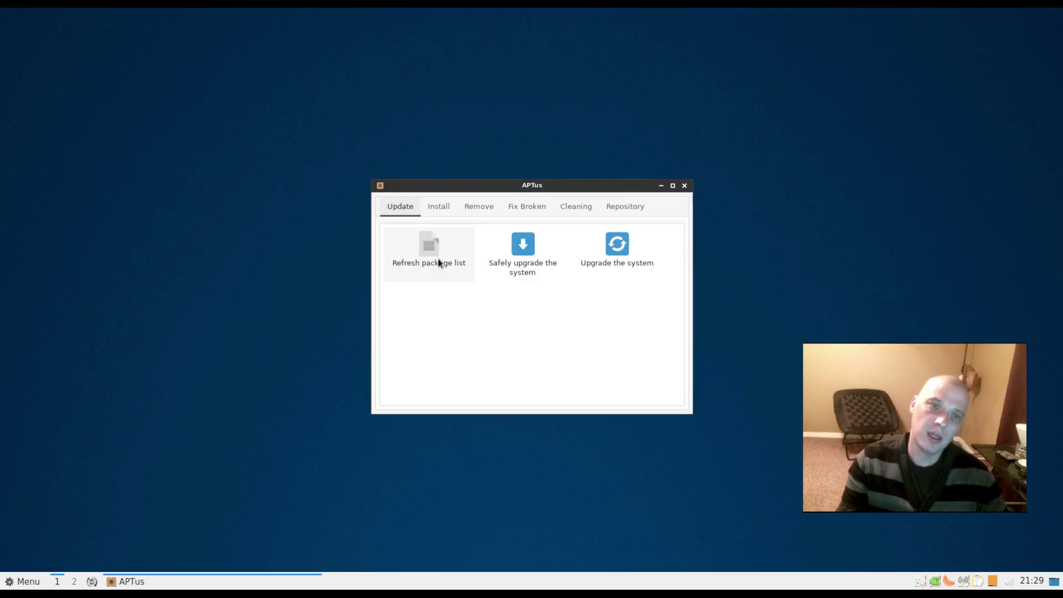
pyautogui.moveTo(518, 185); pyautogui.dragTo(332, 241)
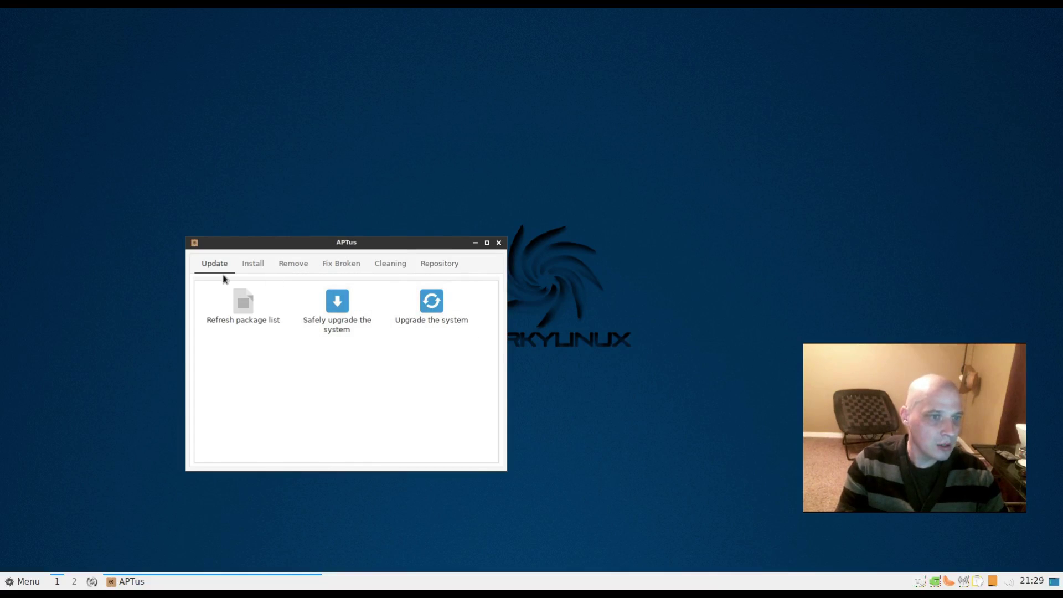
# - Browse APTus's Install, Remove, Fix Broken, Cleaning and Repository sections
pyautogui.click(256, 266)
pyautogui.click(286, 265)
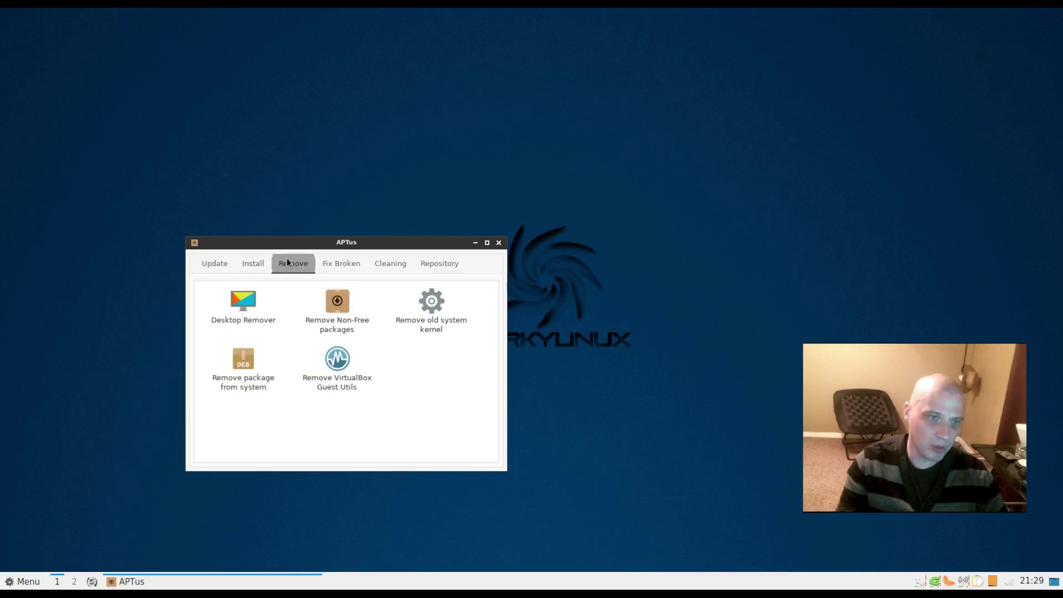
pyautogui.click(336, 270)
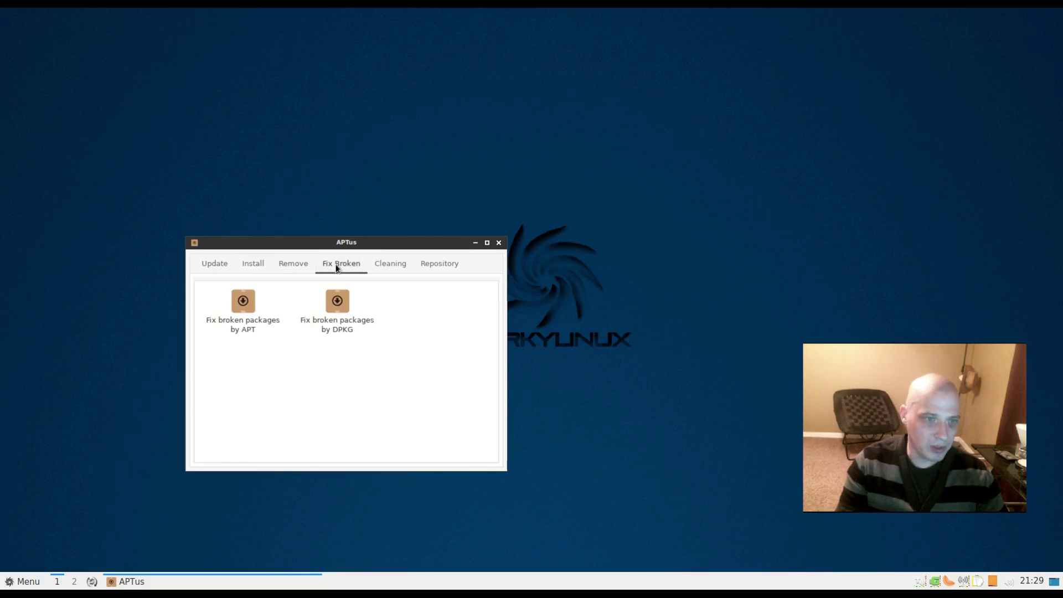
pyautogui.click(395, 264)
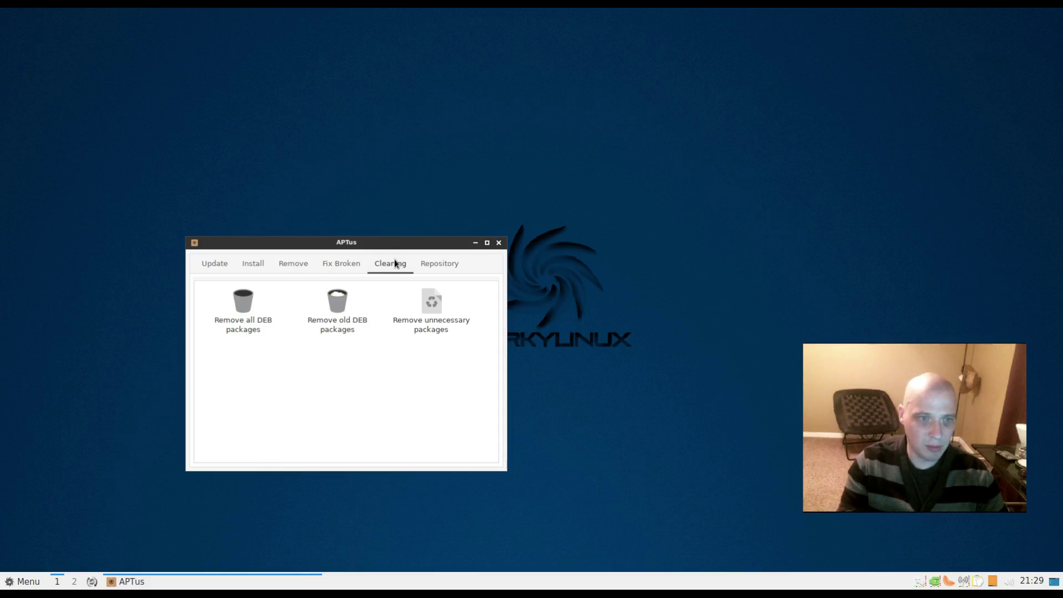
pyautogui.click(448, 266)
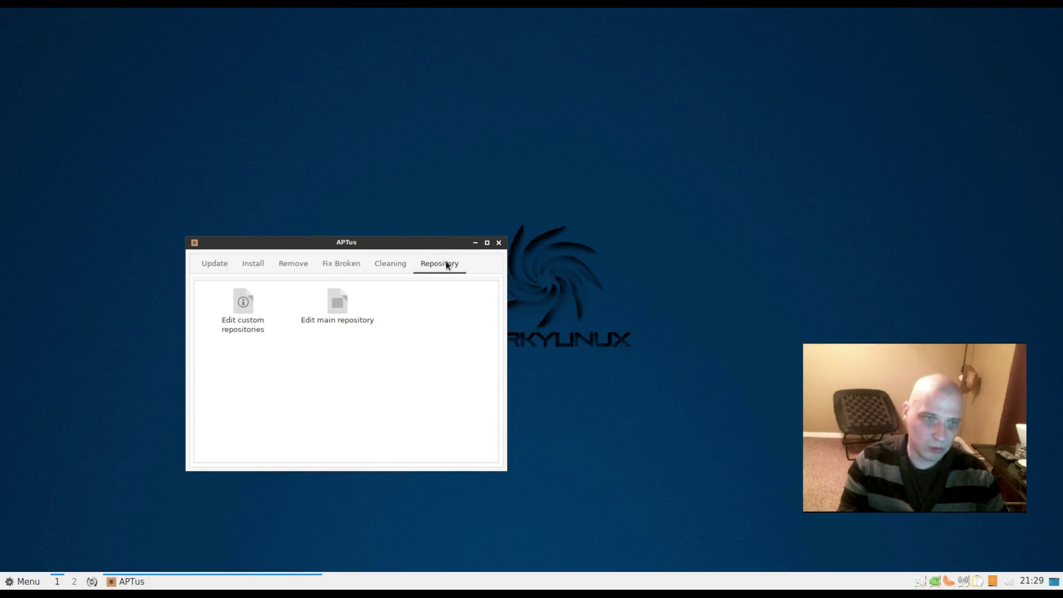
# - Close APTus and launch the GDebi Package Installer from System Tools
pyautogui.hotkey('alt', 'F4')
pyautogui.hotkey('alt', 'F1')
pyautogui.moveTo(95, 464)
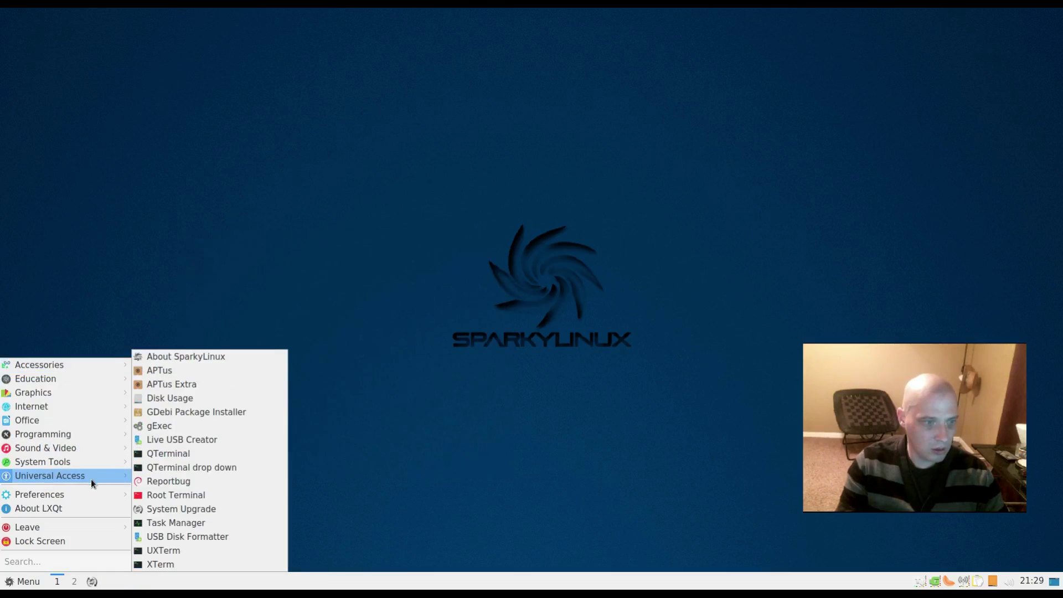
pyautogui.click(253, 413)
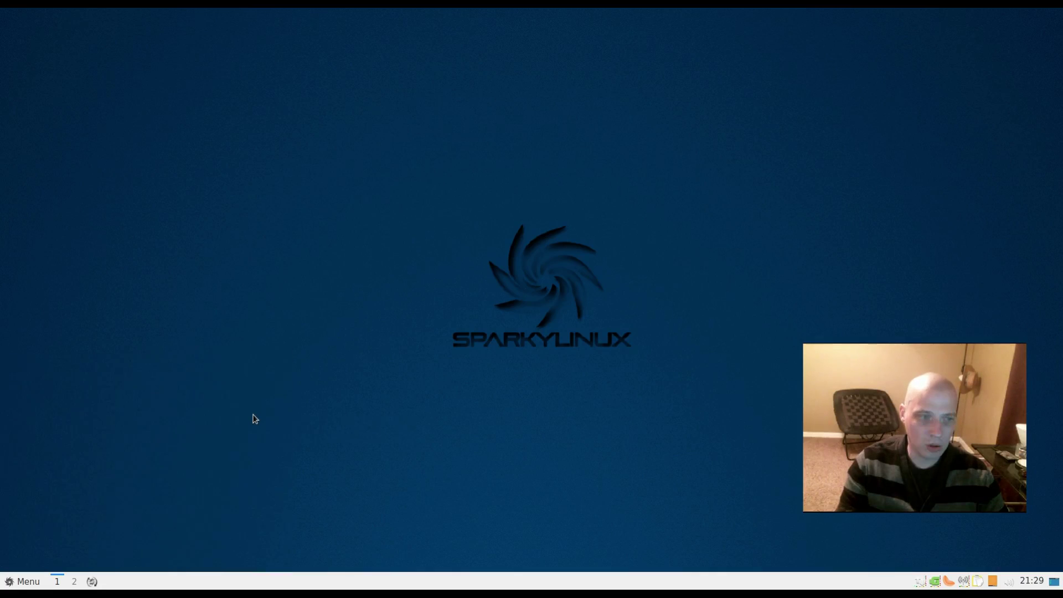
# - Move the GDebi Package Installer aside, close it, and bring back the applications menu
pyautogui.moveTo(559, 178); pyautogui.dragTo(352, 178)
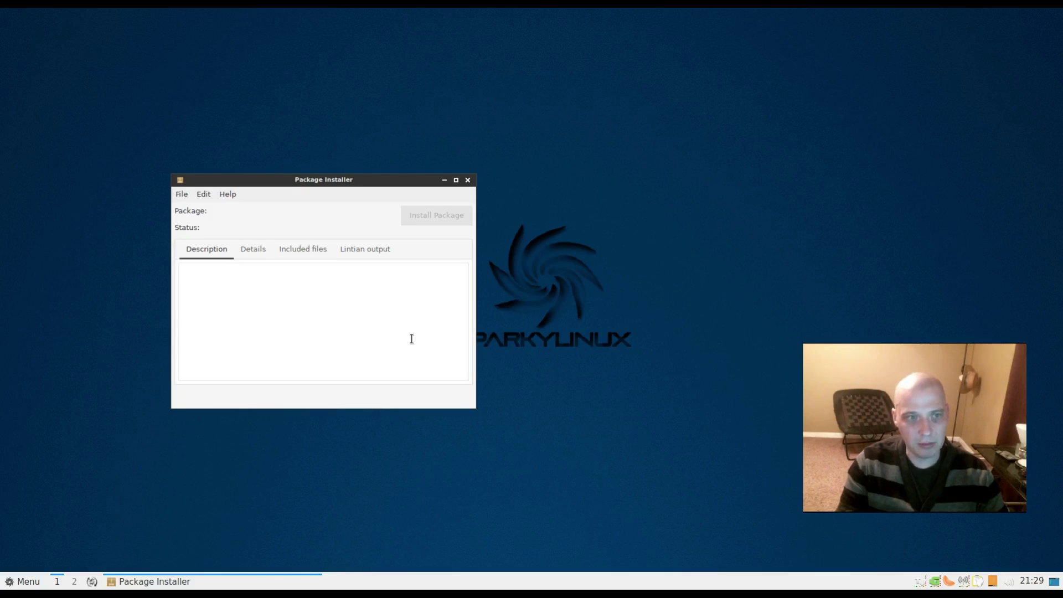
pyautogui.click(468, 180)
pyautogui.click(24, 581)
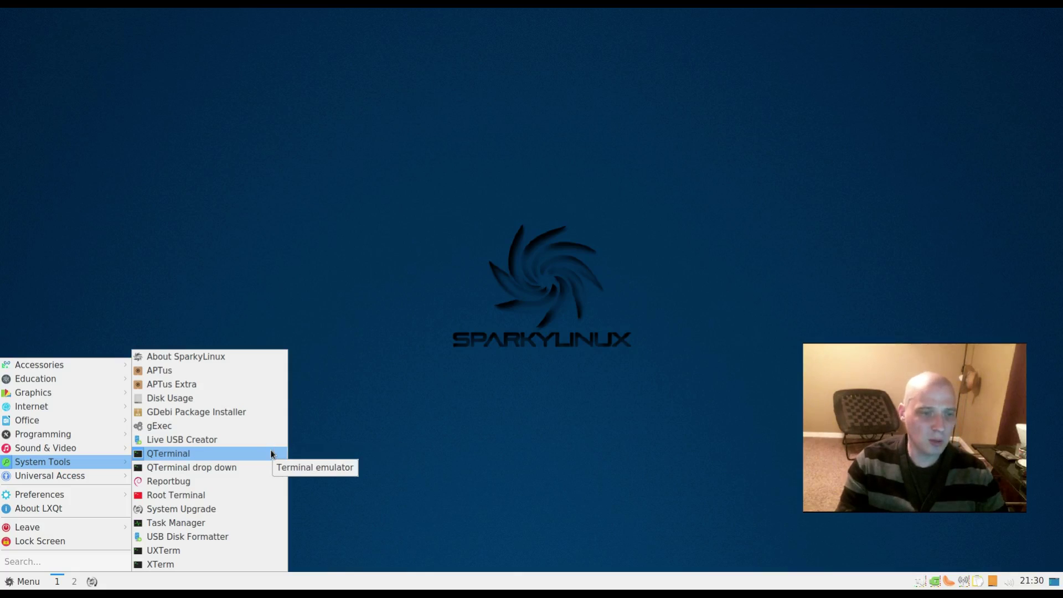
# - Launch QTerminal and view its About Qt dialog showing Qt 5.9.2, then close it
pyautogui.click(271, 454)
pyautogui.moveTo(187, 18); pyautogui.dragTo(351, 226)
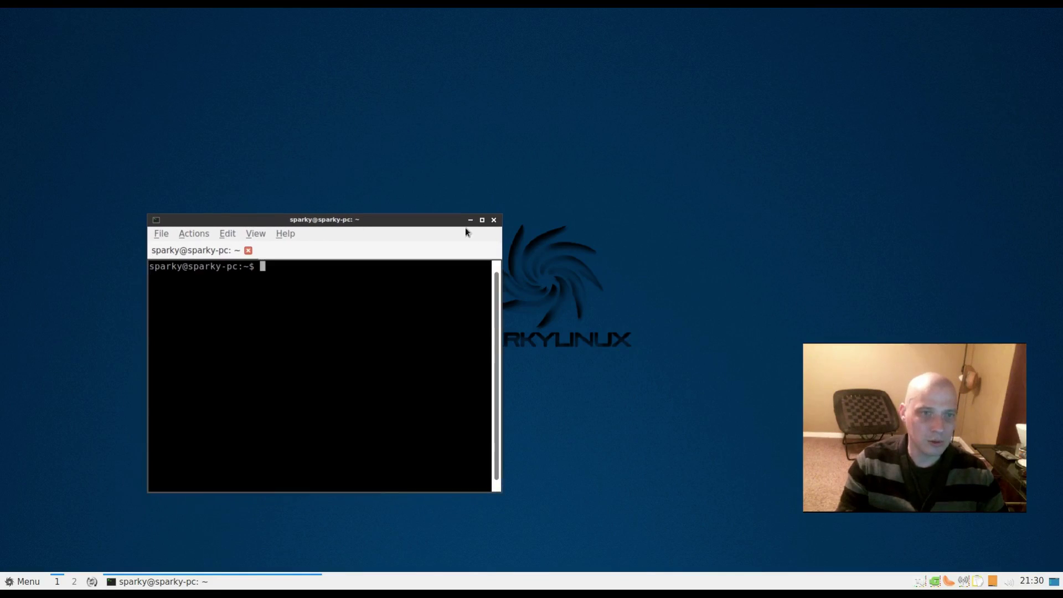
pyautogui.click(285, 233)
pyautogui.click(329, 261)
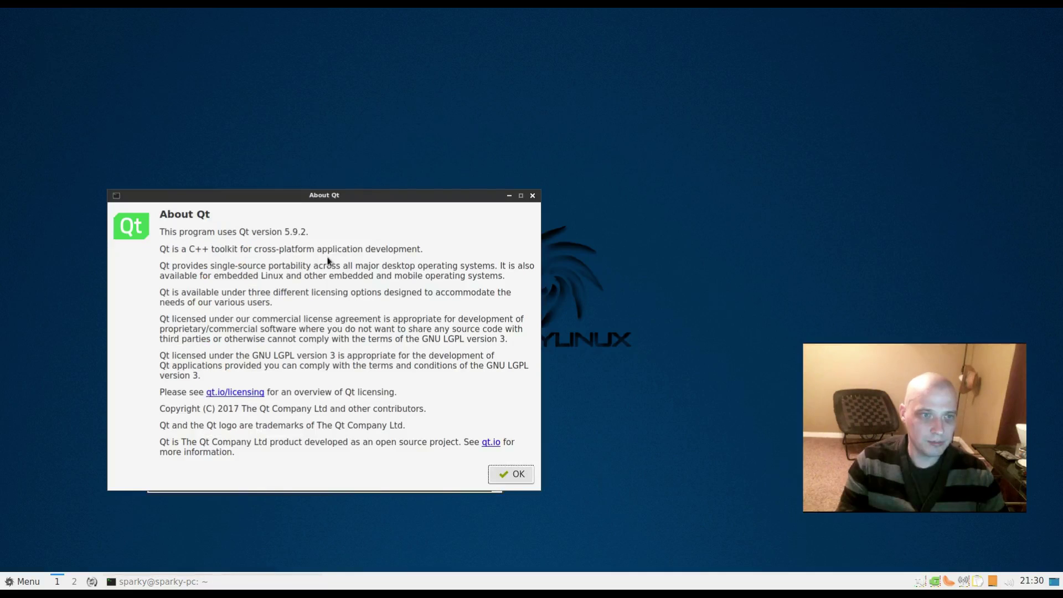
pyautogui.moveTo(408, 199); pyautogui.dragTo(518, 147)
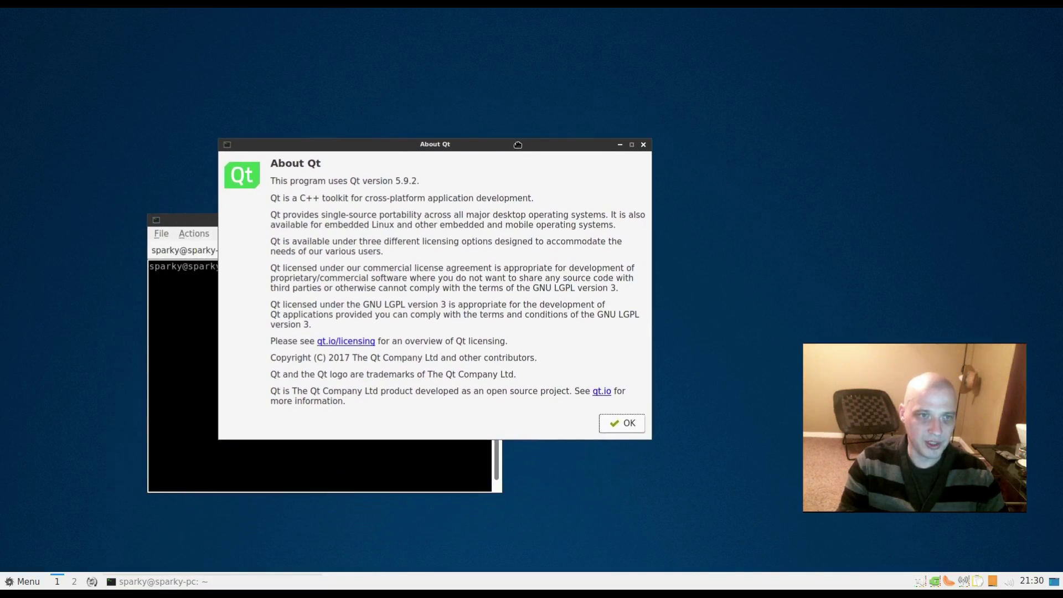
pyautogui.click(643, 145)
# - Quit QTerminal, confirming the exit, and reopen the System Tools list
pyautogui.click(494, 220)
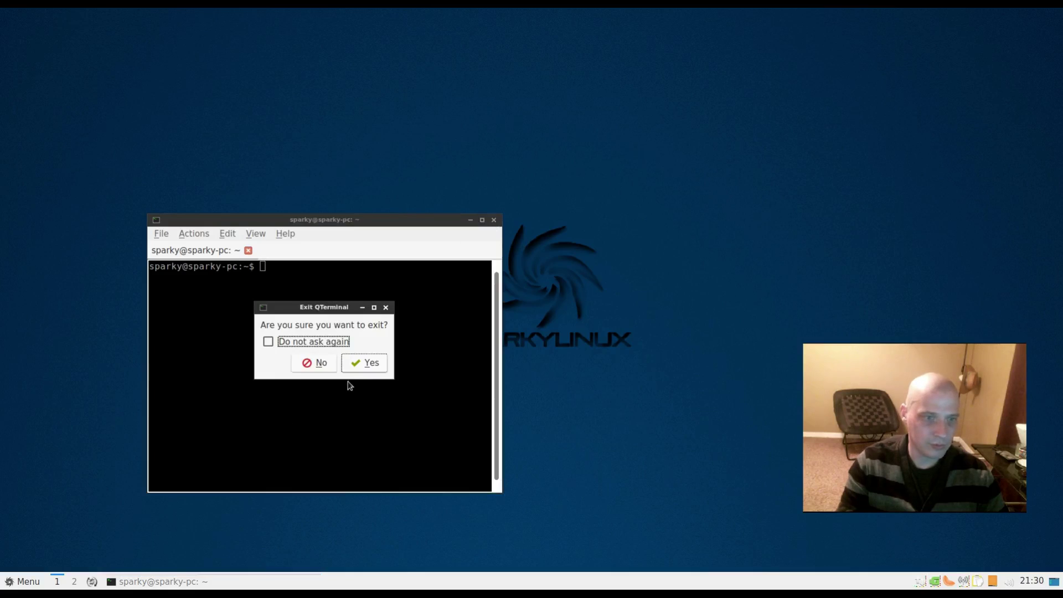
pyautogui.click(365, 363)
pyautogui.click(32, 581)
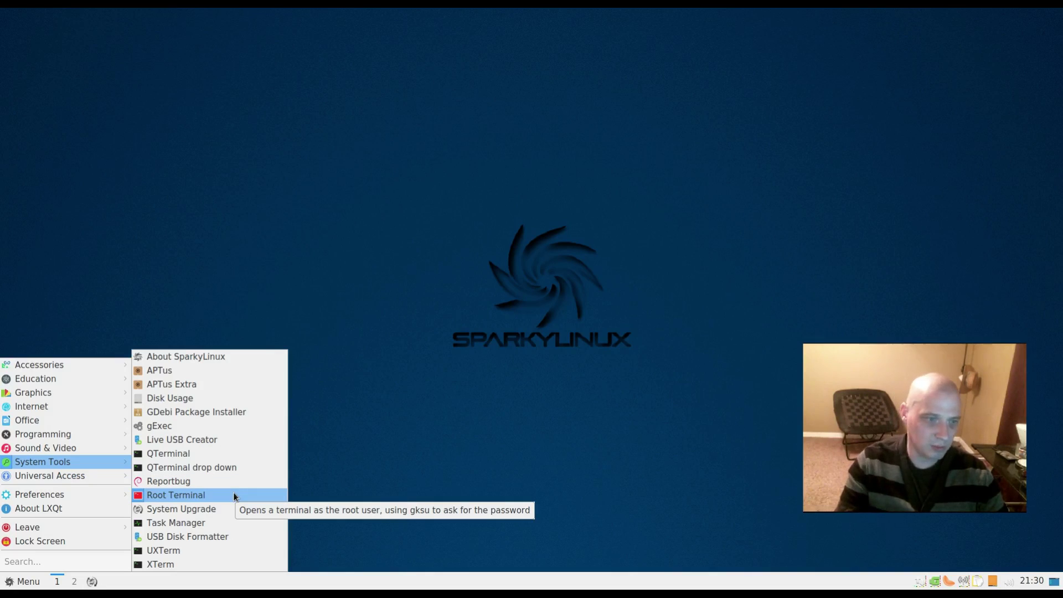
# - Review running processes and memory use in Task Manager, close it, then bring up the application menu
pyautogui.click(212, 523)
pyautogui.moveTo(623, 180); pyautogui.dragTo(515, 183)
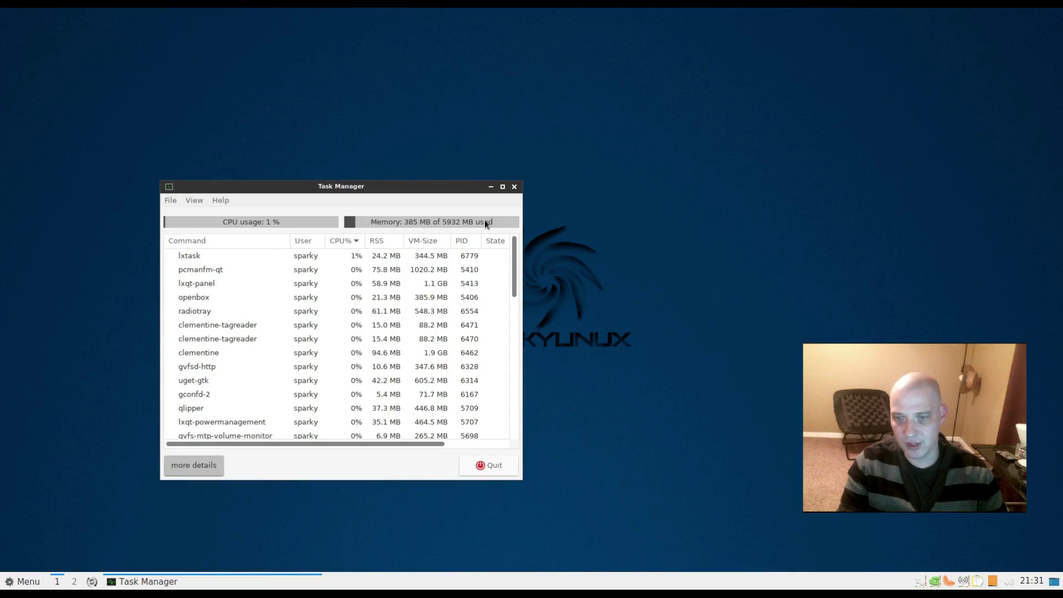
pyautogui.click(514, 188)
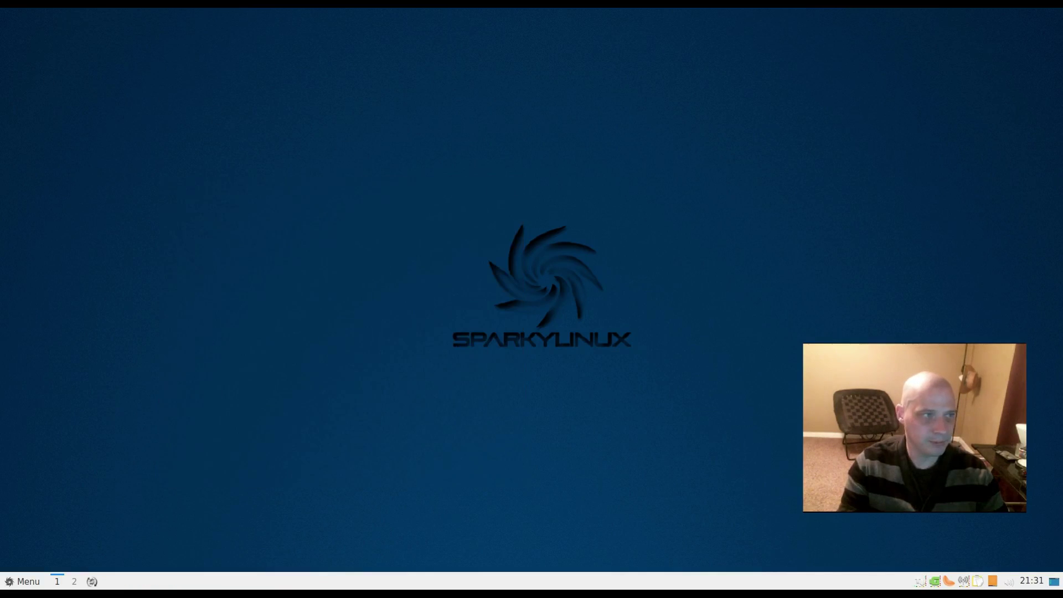
pyautogui.click(25, 580)
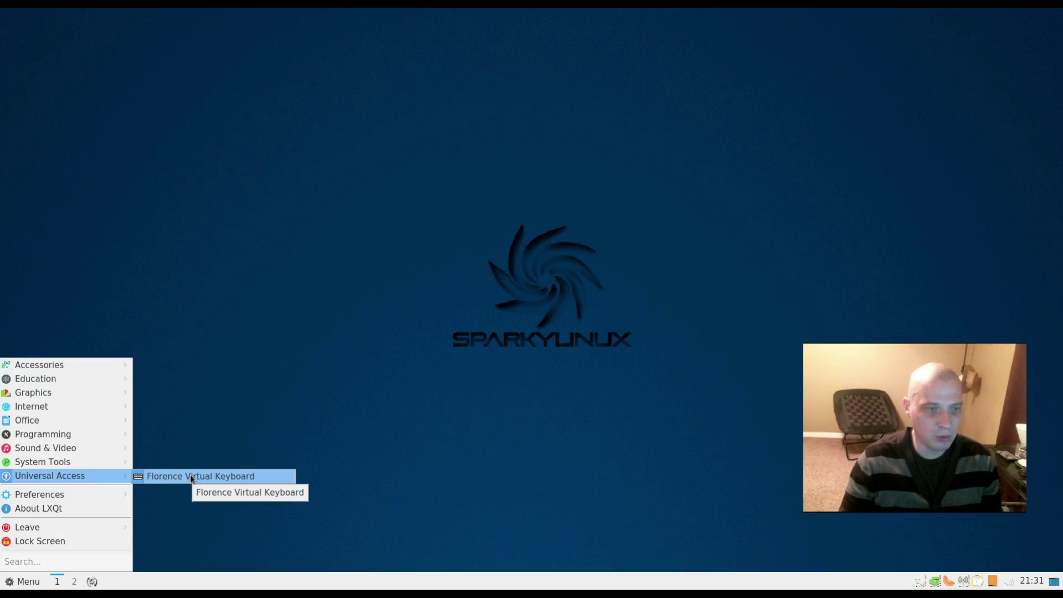
# - Open the LXQt Configuration Center, enlarge it to show all settings, and select Synaptic Package Manager
pyautogui.moveTo(83, 495)
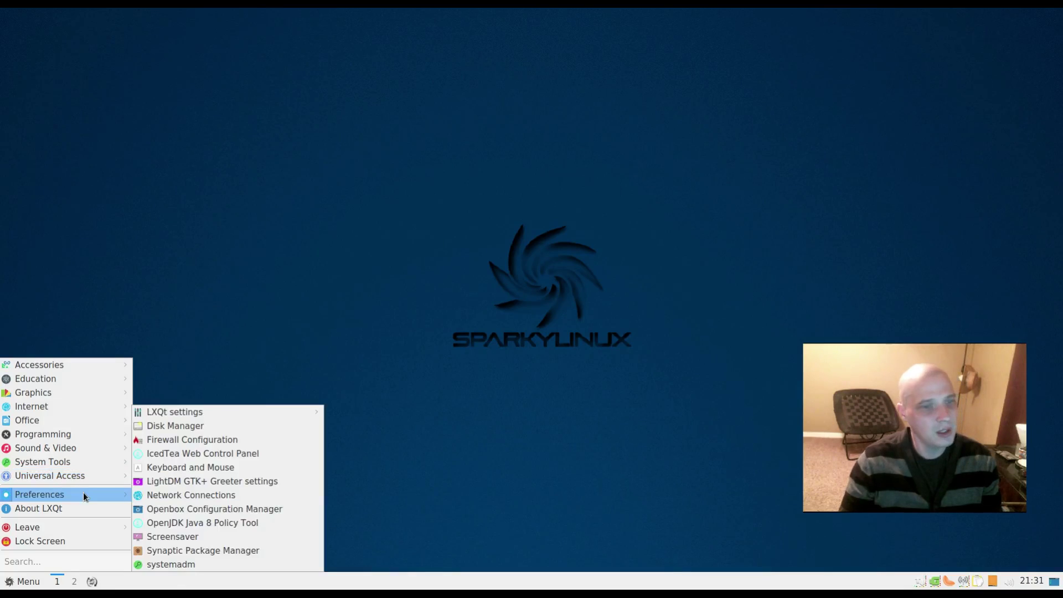
pyautogui.moveTo(250, 417)
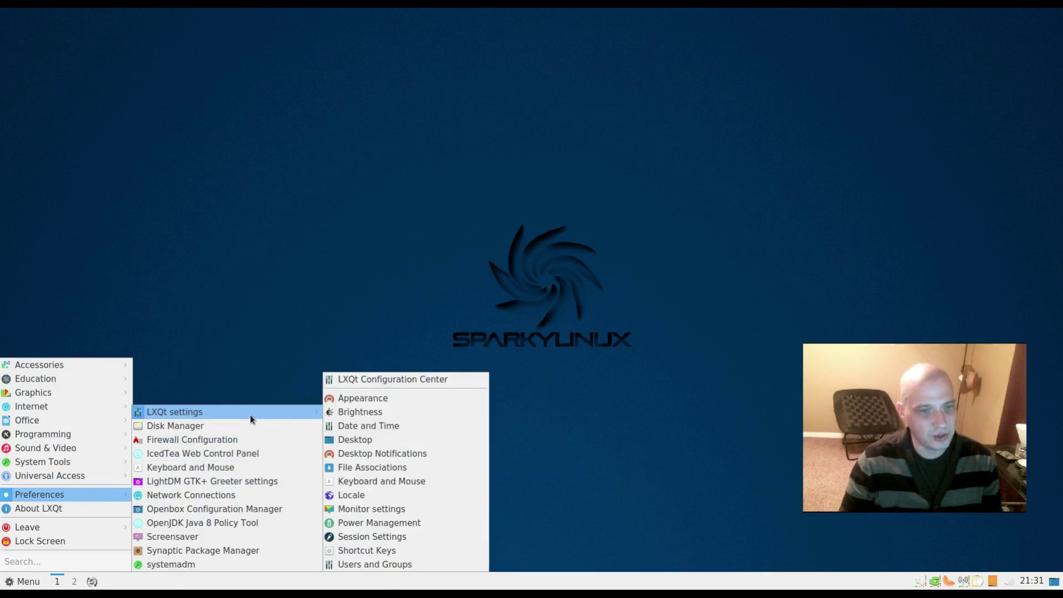
pyautogui.click(408, 379)
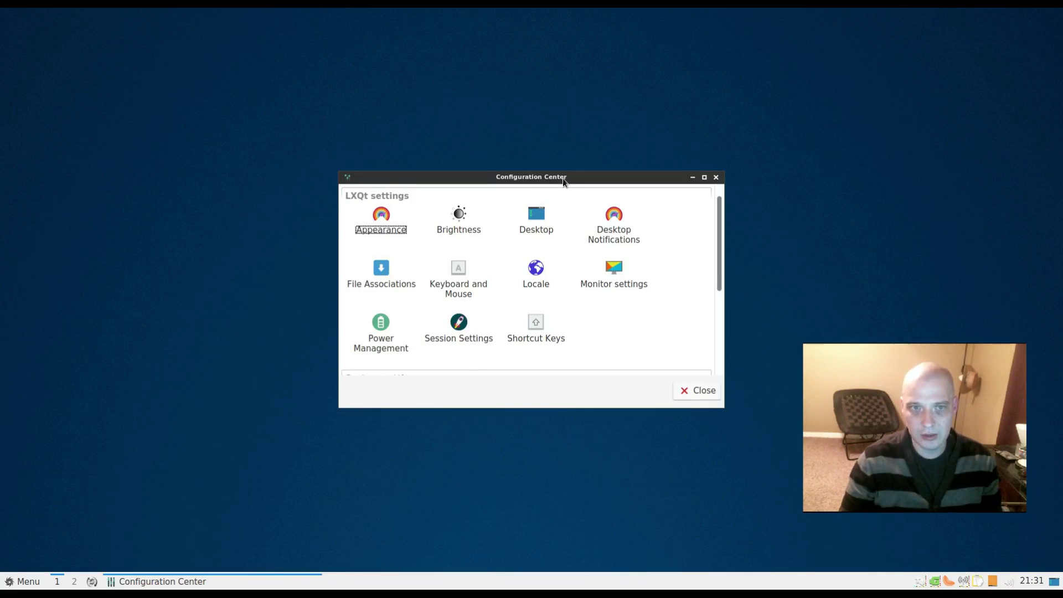
pyautogui.moveTo(564, 180); pyautogui.dragTo(330, 259)
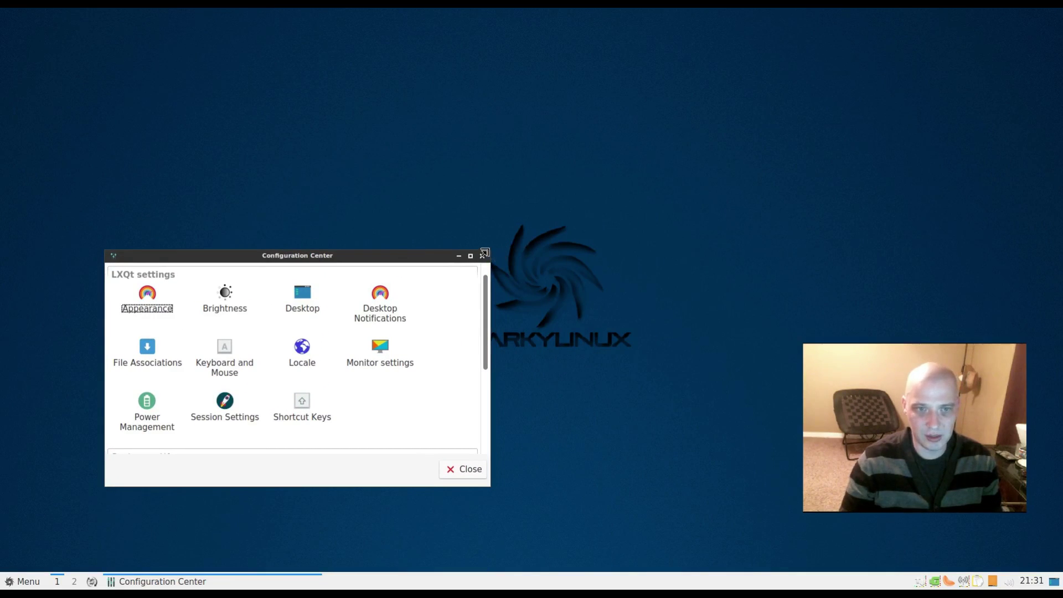
pyautogui.moveTo(485, 253); pyautogui.dragTo(595, 103)
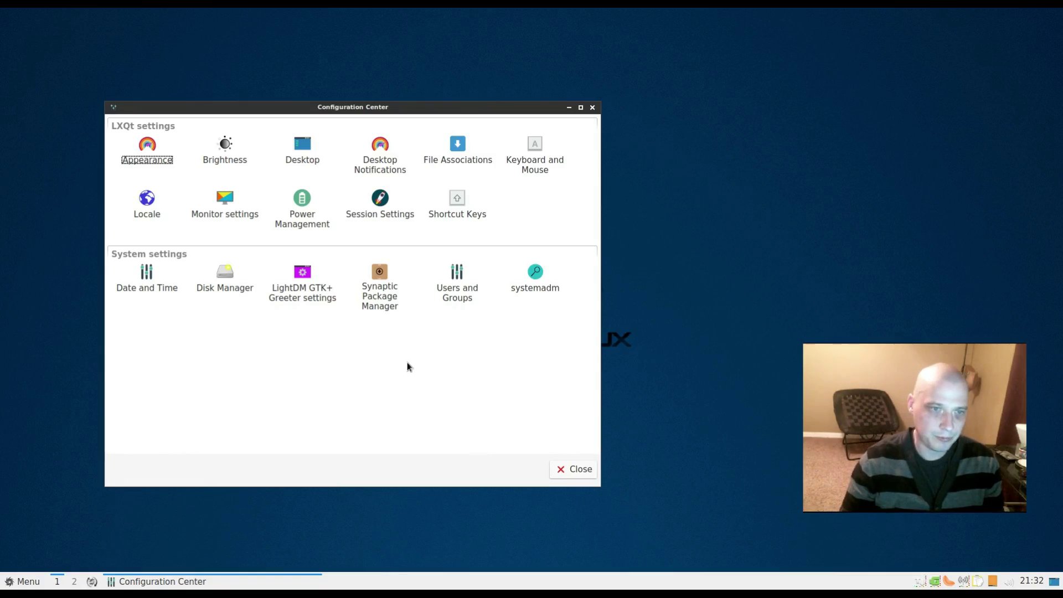
pyautogui.click(381, 278)
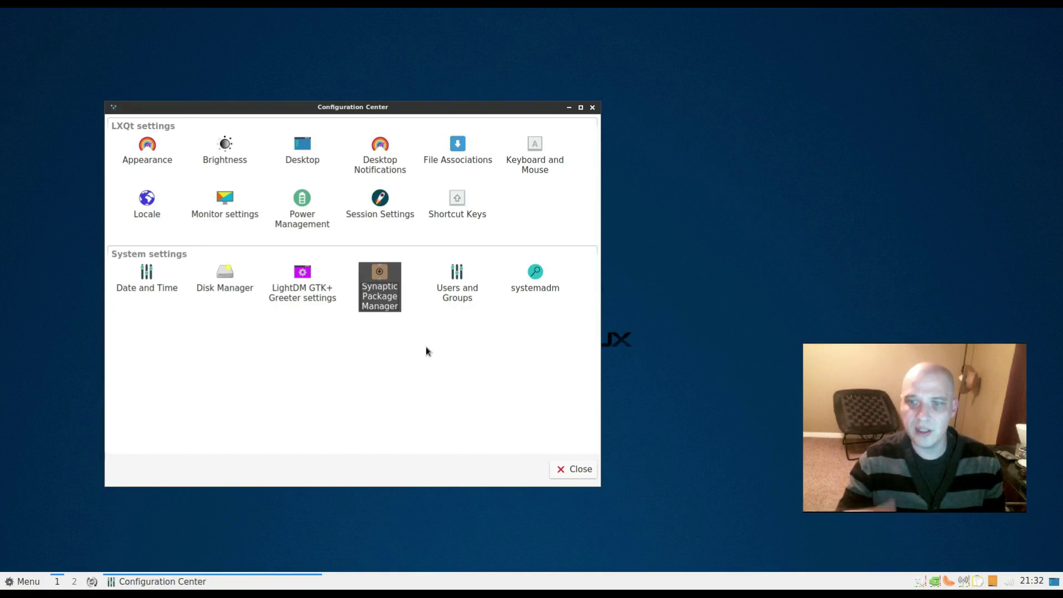
# - Launch Synaptic Package Manager, authenticating with the account password
pyautogui.doubleClick(386, 281)
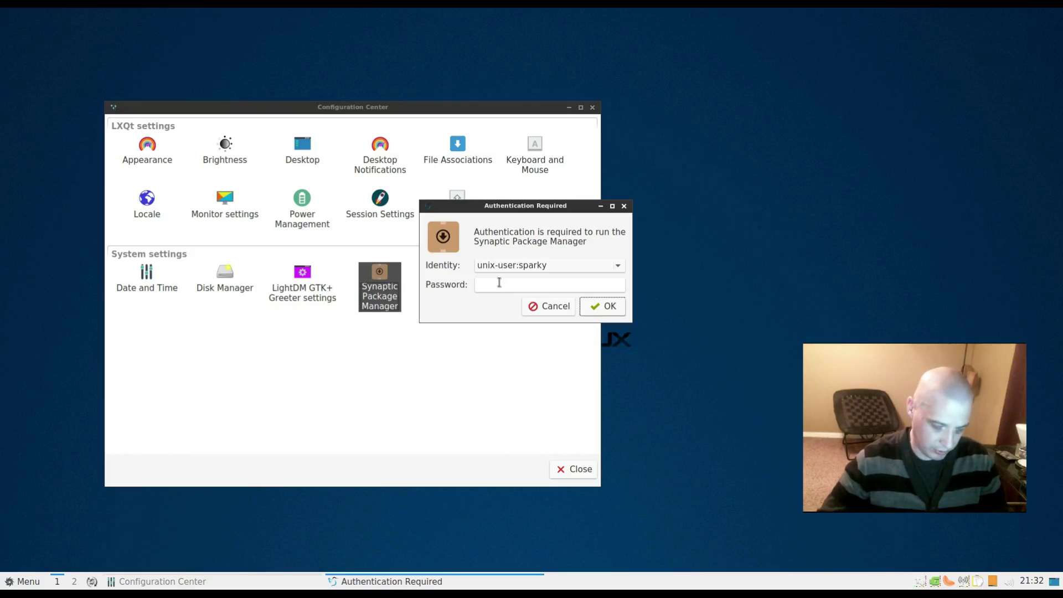
pyautogui.write('********')
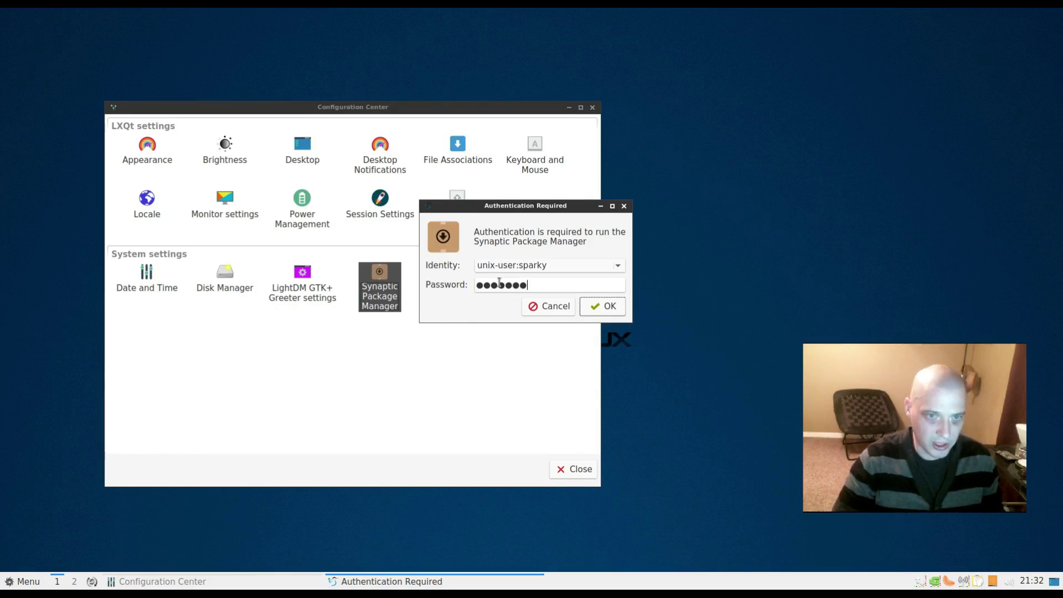
pyautogui.press('Return')
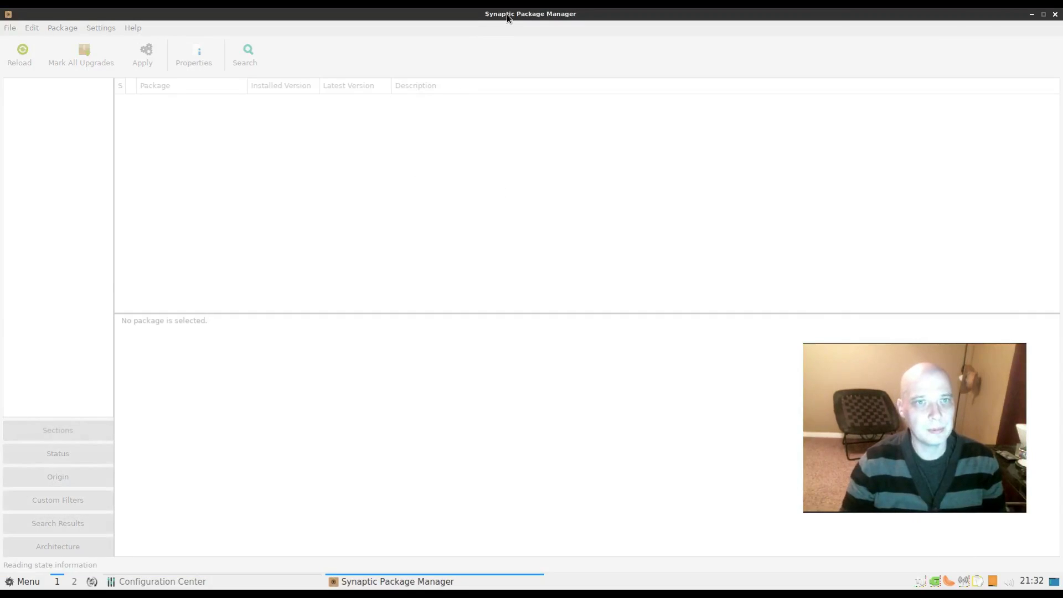
# - Close Synaptic, which lists 54798 packages with 1714 installed, and close the Configuration Center
pyautogui.doubleClick(508, 16)
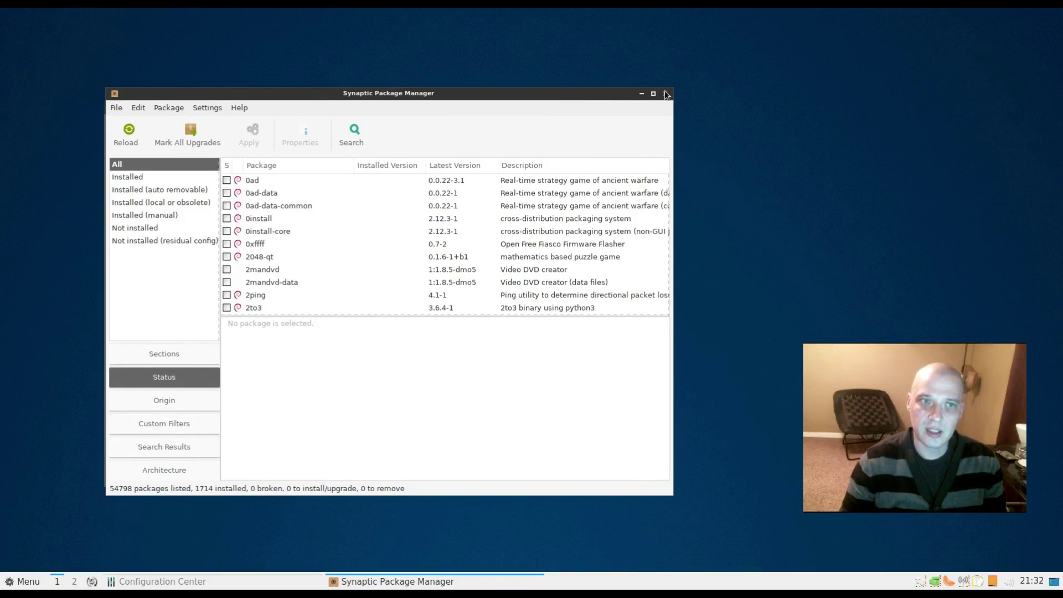
pyautogui.click(664, 94)
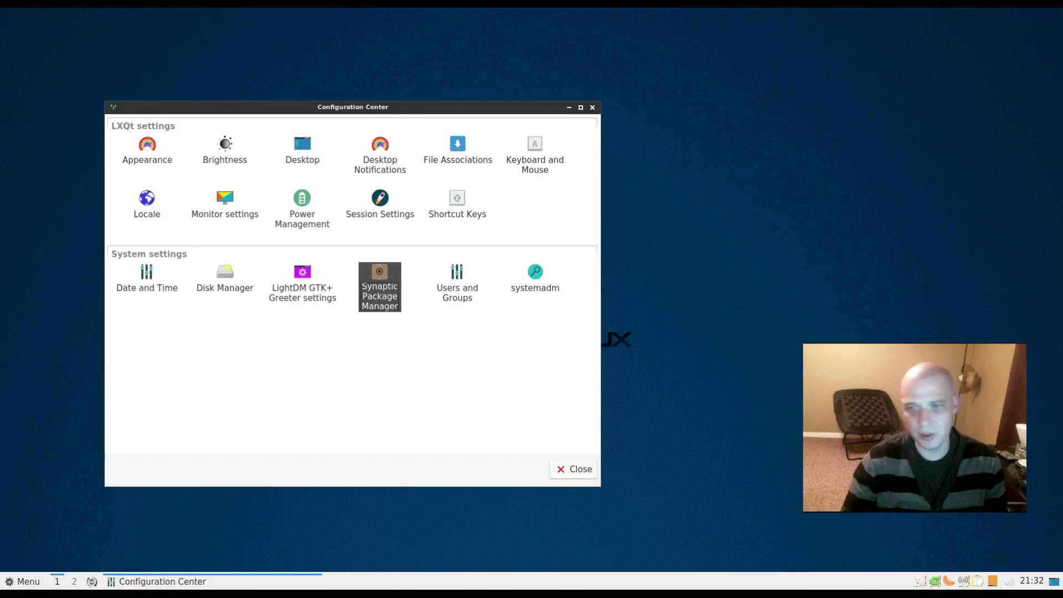
pyautogui.press('Escape')
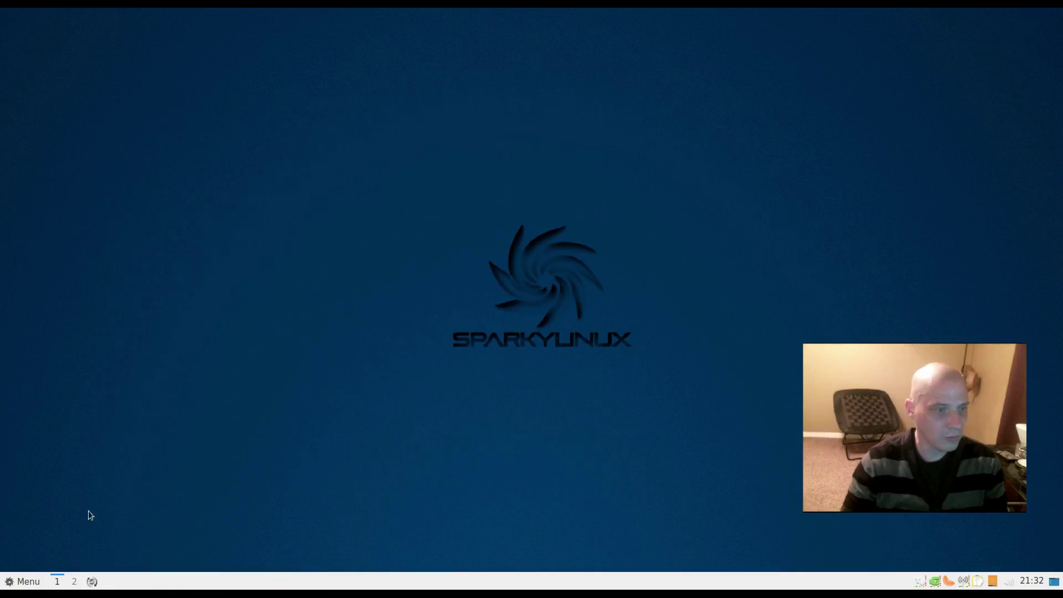
pyautogui.click(22, 581)
pyautogui.moveTo(88, 499)
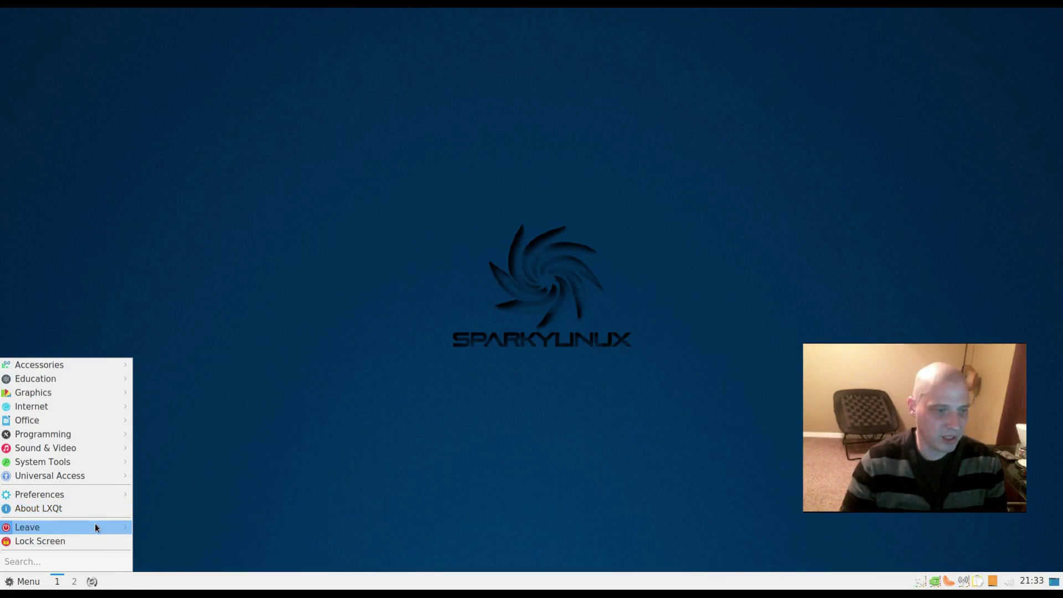
pyautogui.moveTo(91, 528)
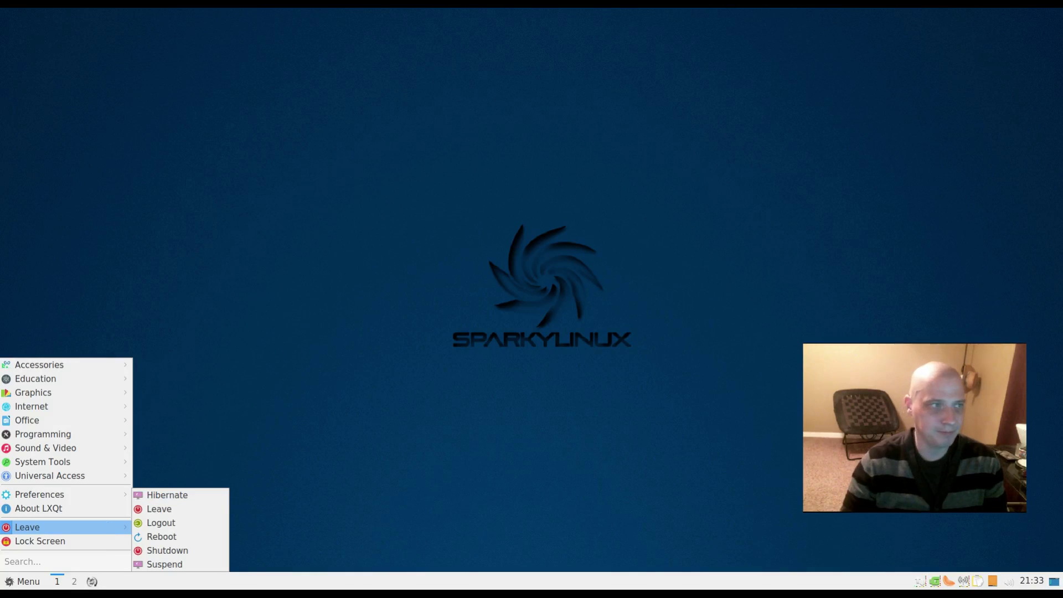
pyautogui.click(220, 342)
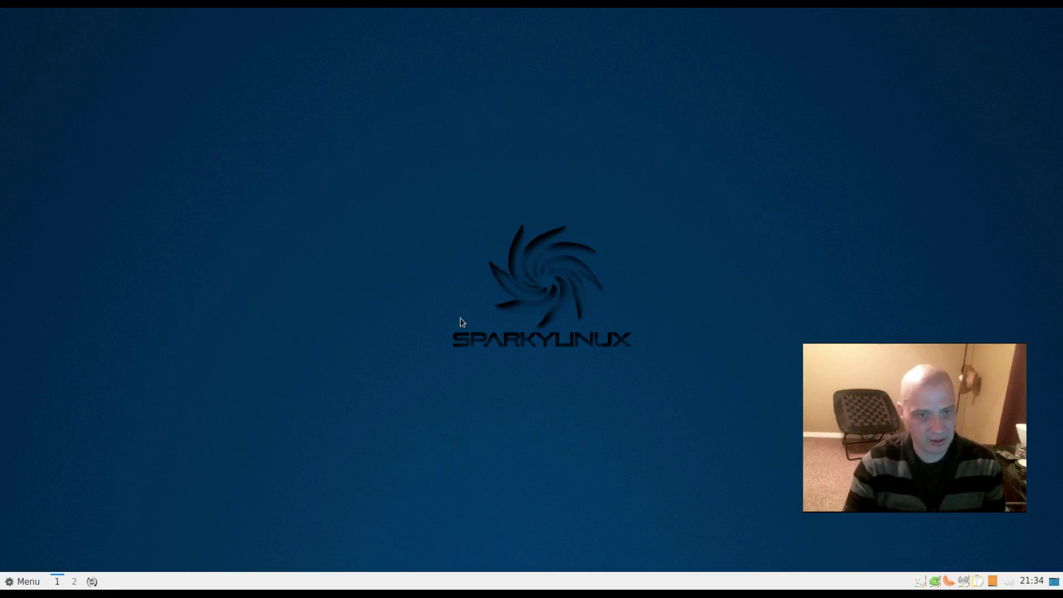
# - Open Desktop Preferences from the desktop's right-click menu
pyautogui.rightClick(210, 363)
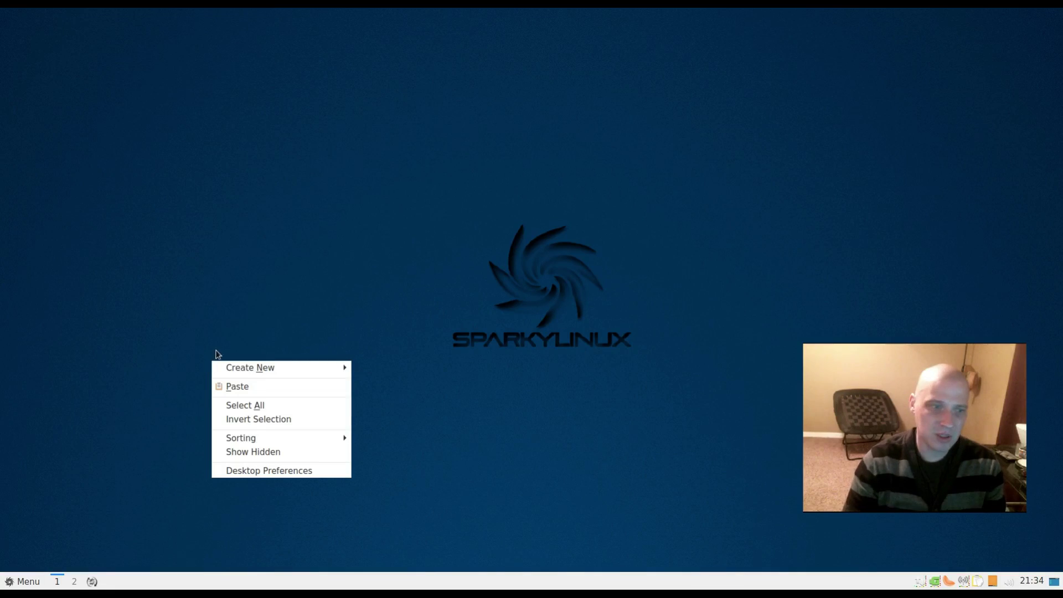
pyautogui.click(294, 473)
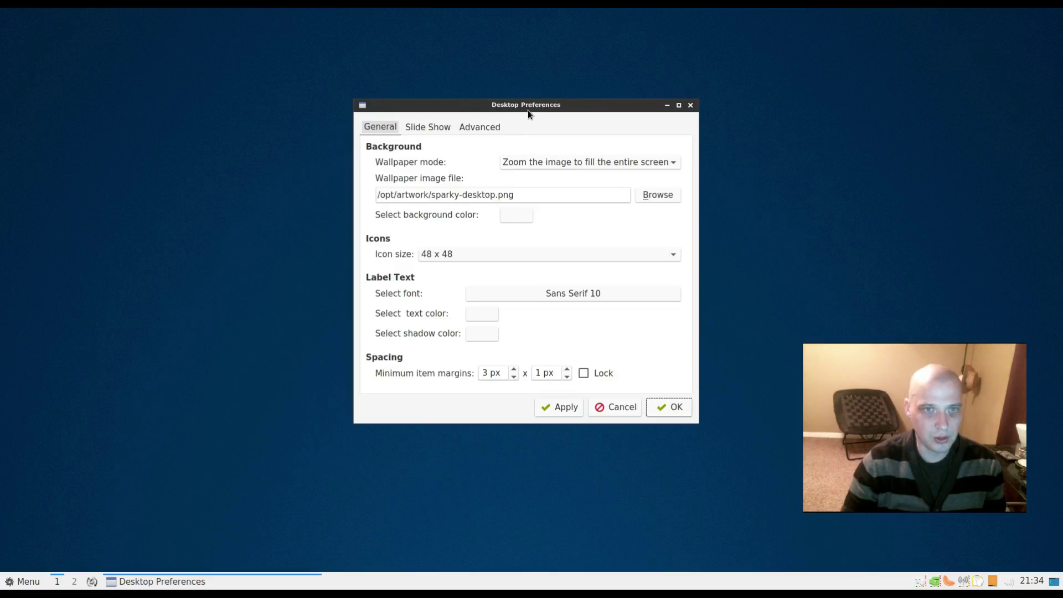
pyautogui.moveTo(528, 110); pyautogui.dragTo(406, 142)
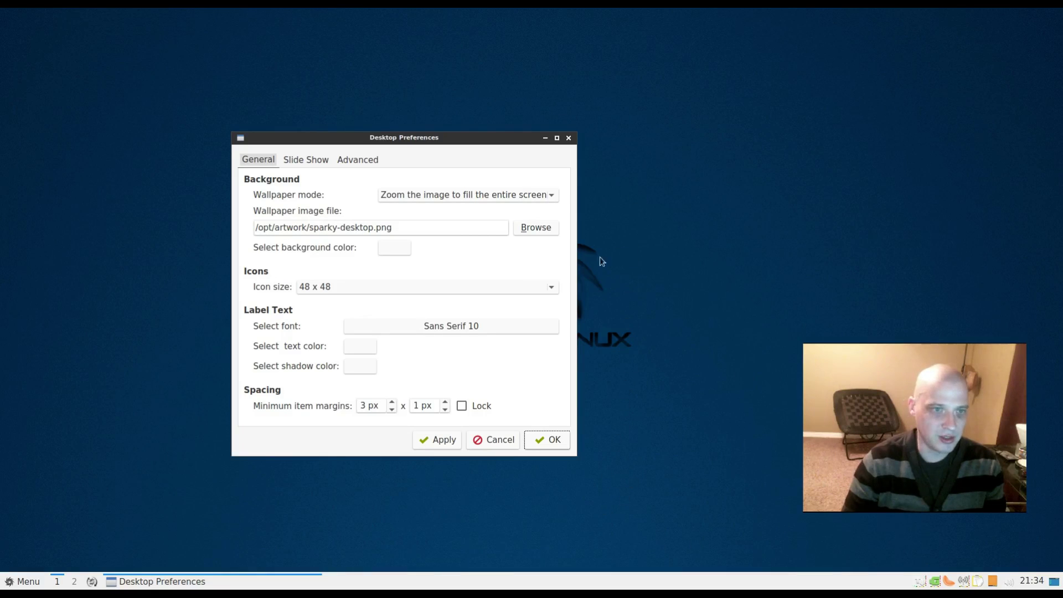
# - Set the wallpaper to the river image sparky-nature1.jpg, browsing files as thumbnails
pyautogui.click(537, 228)
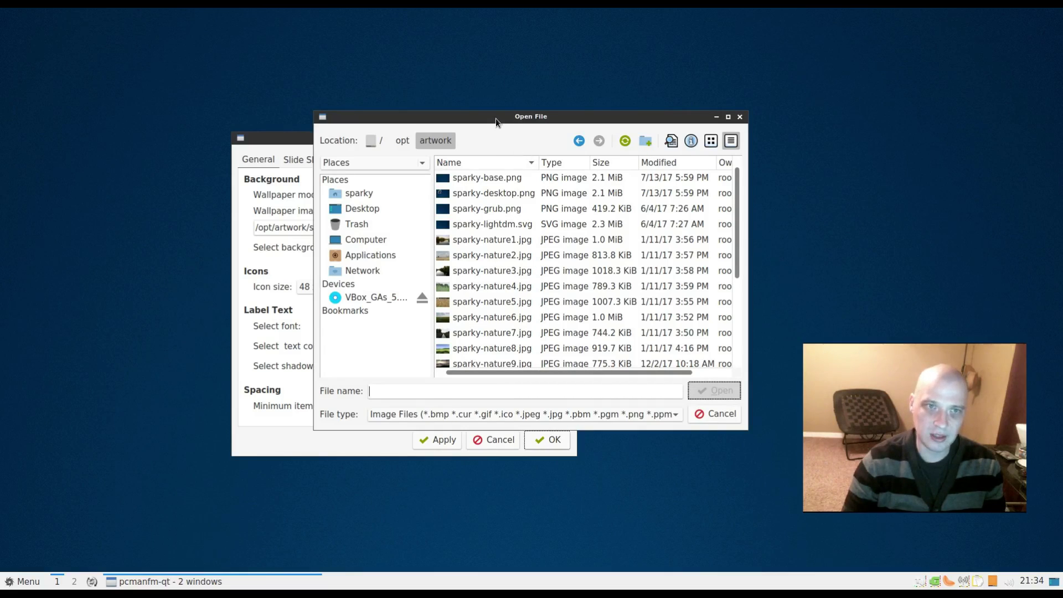
pyautogui.moveTo(495, 117); pyautogui.dragTo(546, 94)
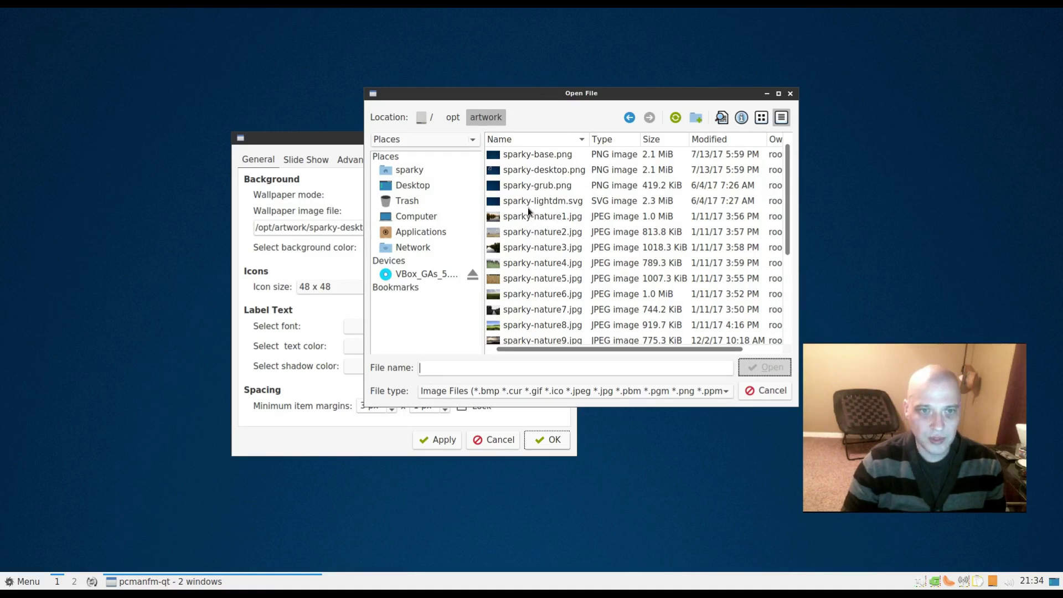
pyautogui.scroll(-2, 520, 311)
pyautogui.scroll(2, 520, 310)
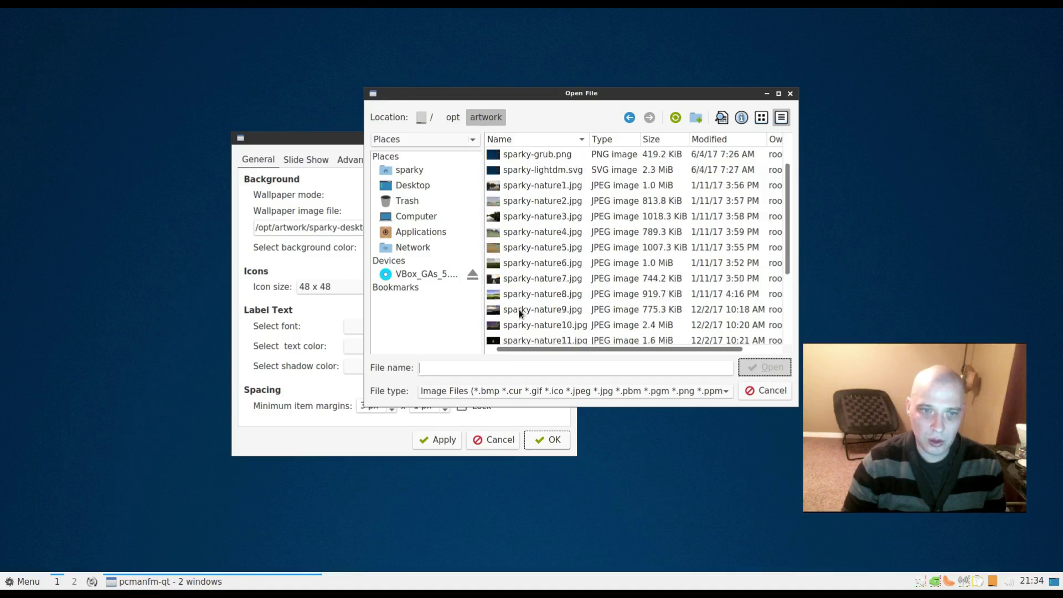
pyautogui.click(722, 118)
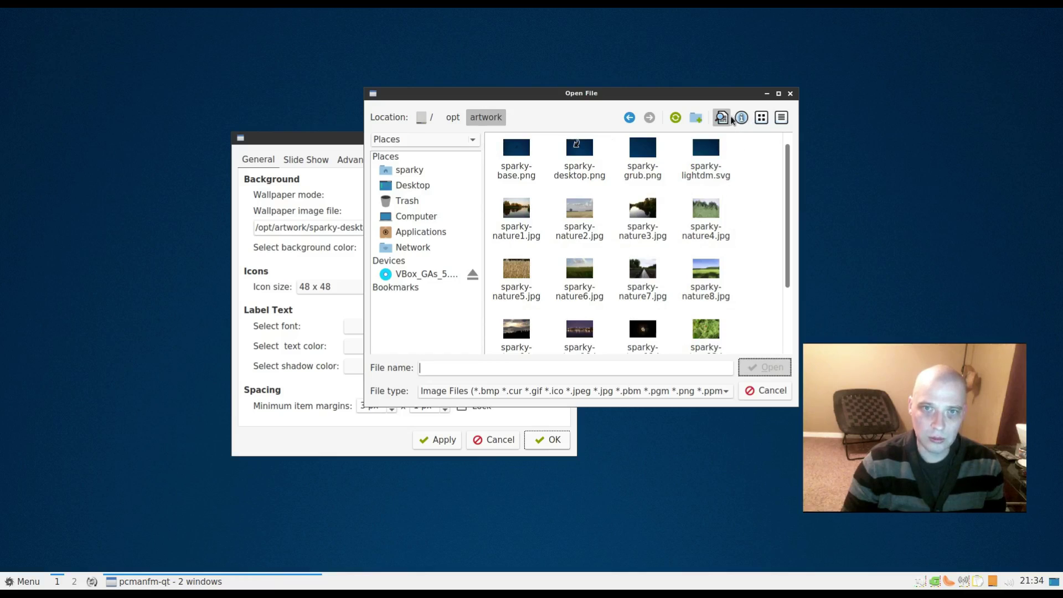
pyautogui.click(511, 215)
pyautogui.click(765, 368)
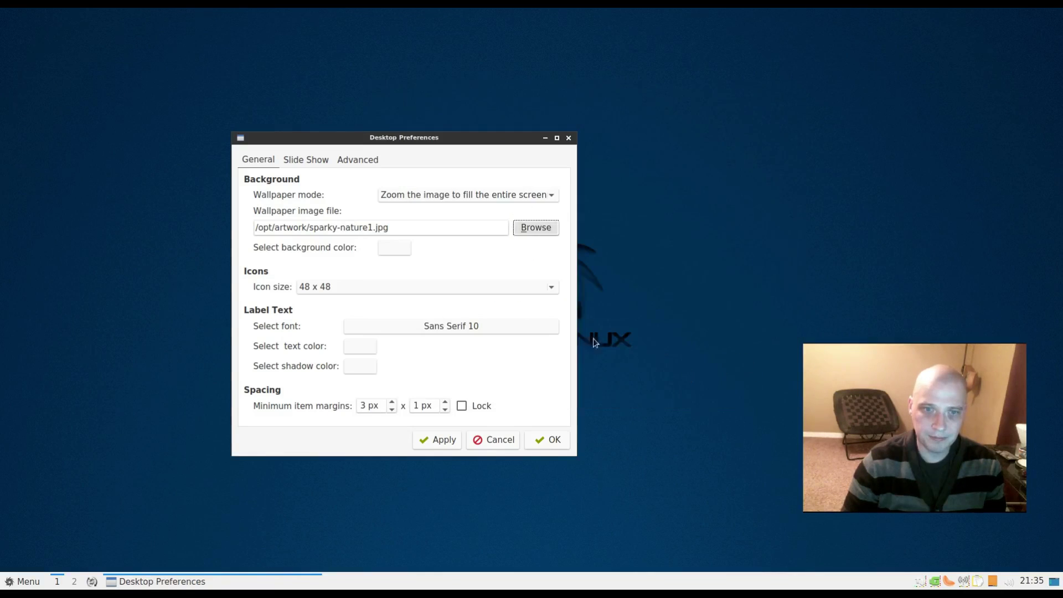
pyautogui.click(441, 442)
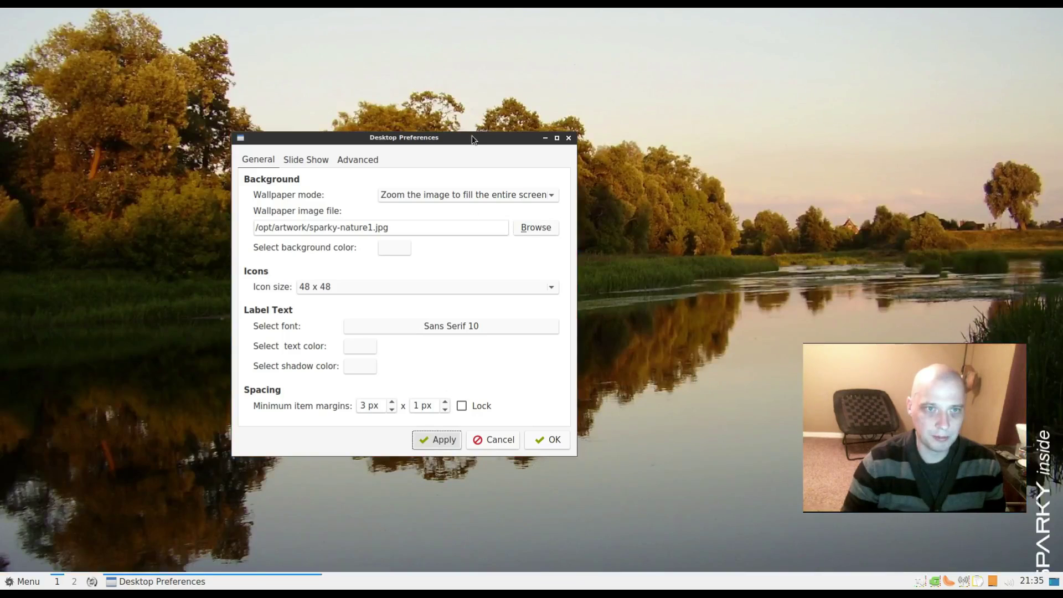
# - Change the wallpaper to the green grass image sparky-nature4.jpg
pyautogui.moveTo(472, 135); pyautogui.dragTo(276, 76)
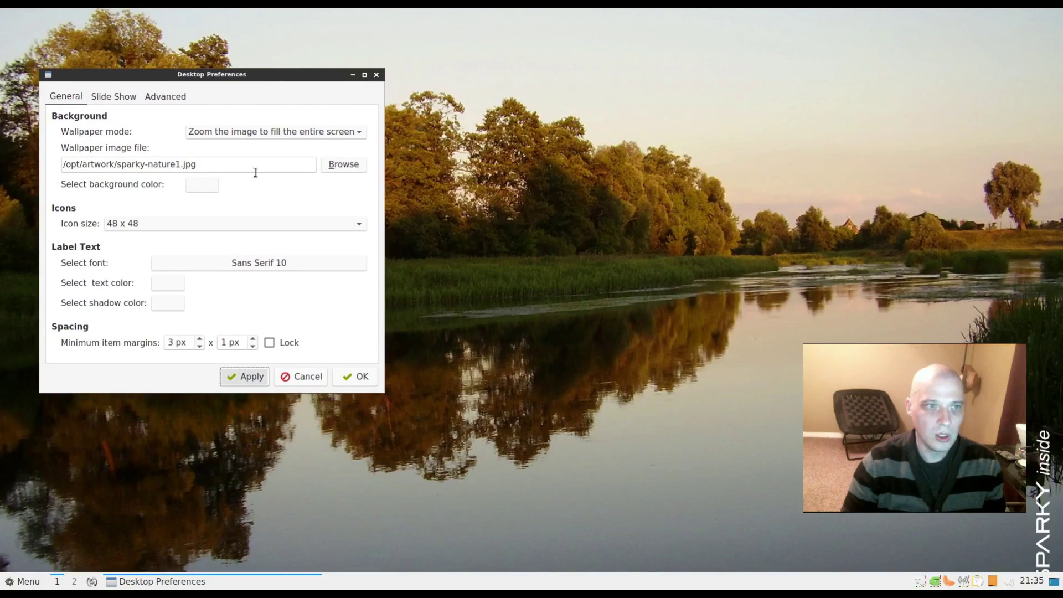
pyautogui.click(332, 164)
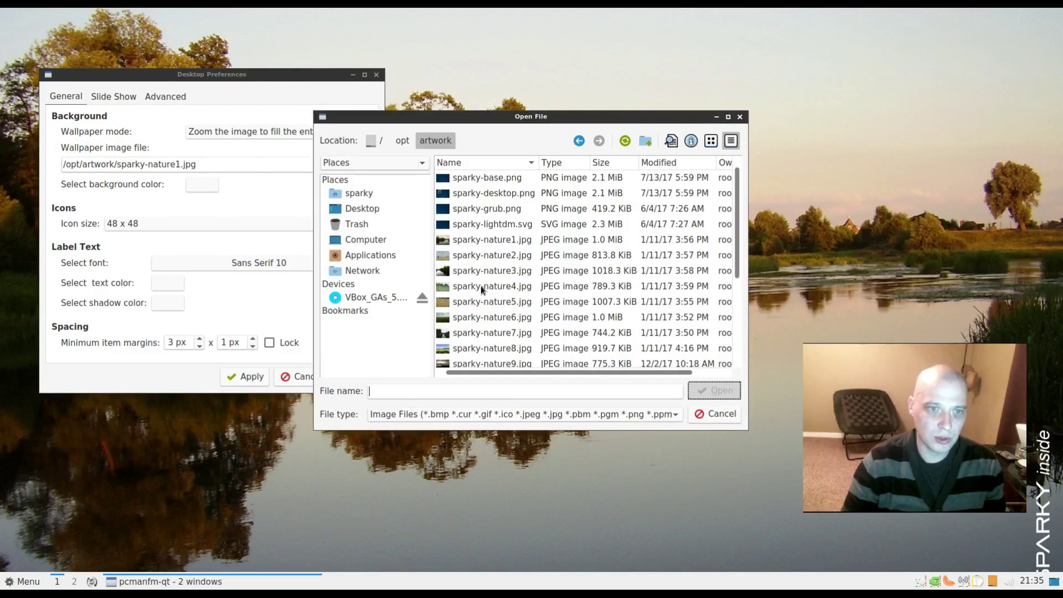
pyautogui.click(481, 286)
pyautogui.click(710, 390)
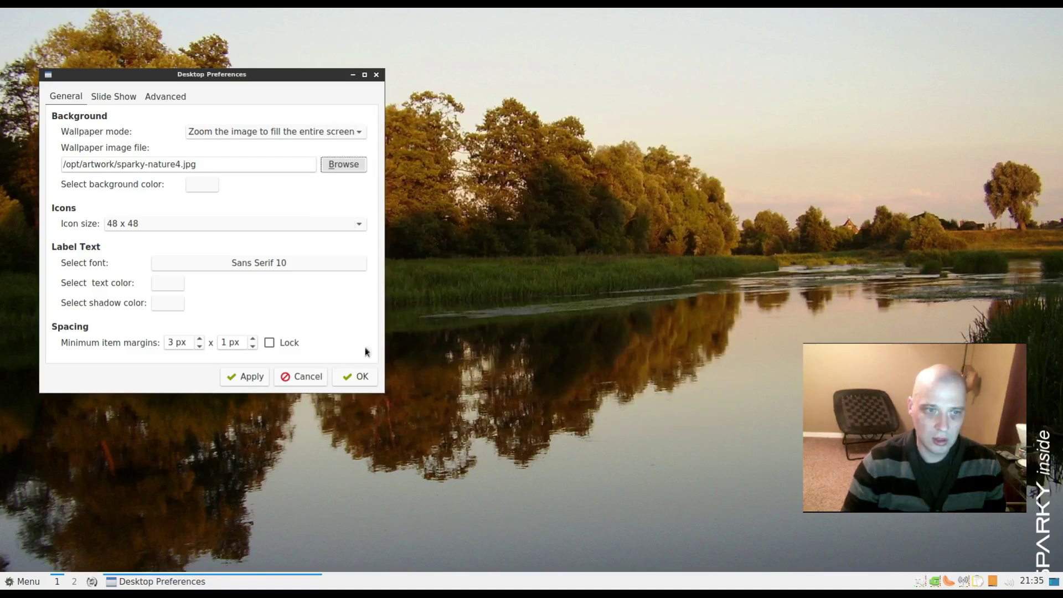
pyautogui.click(244, 377)
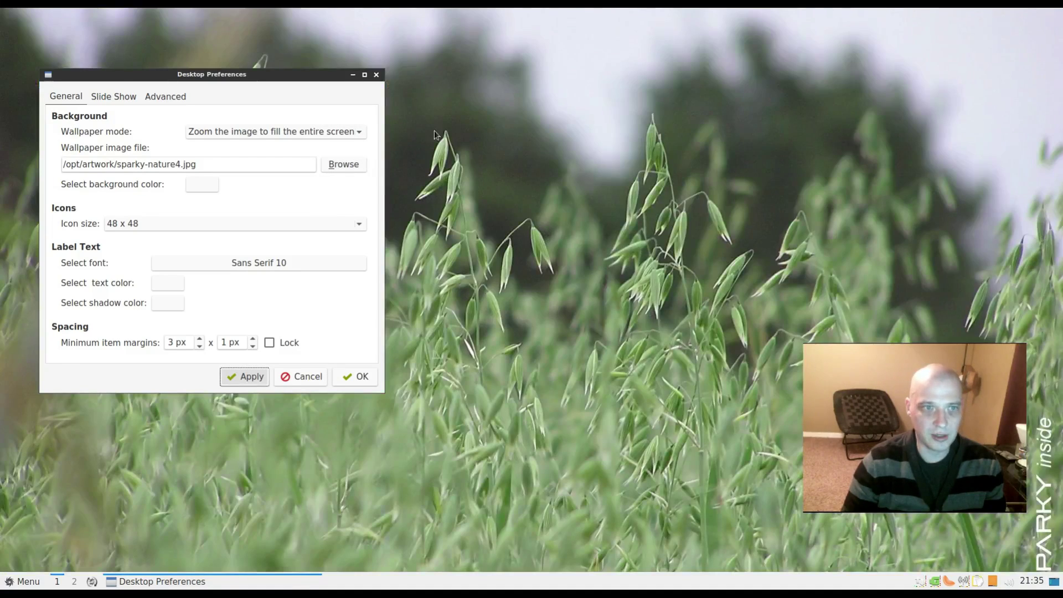
# - Change the wallpaper to the night city skyline sparky-nature10.jpg
pyautogui.click(344, 164)
pyautogui.scroll(-3, 540, 314)
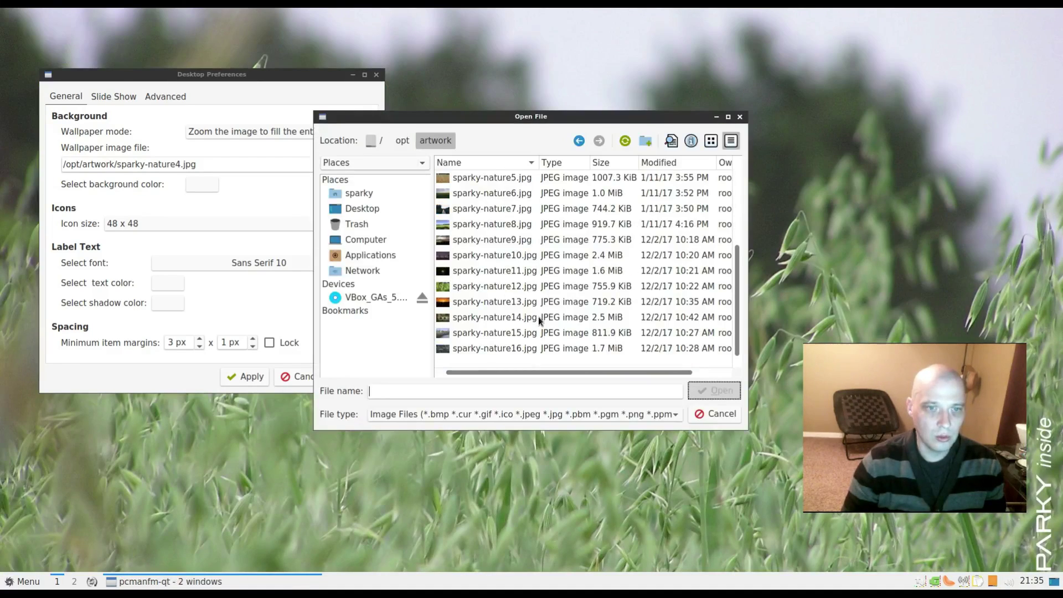
pyautogui.click(472, 257)
pyautogui.click(714, 390)
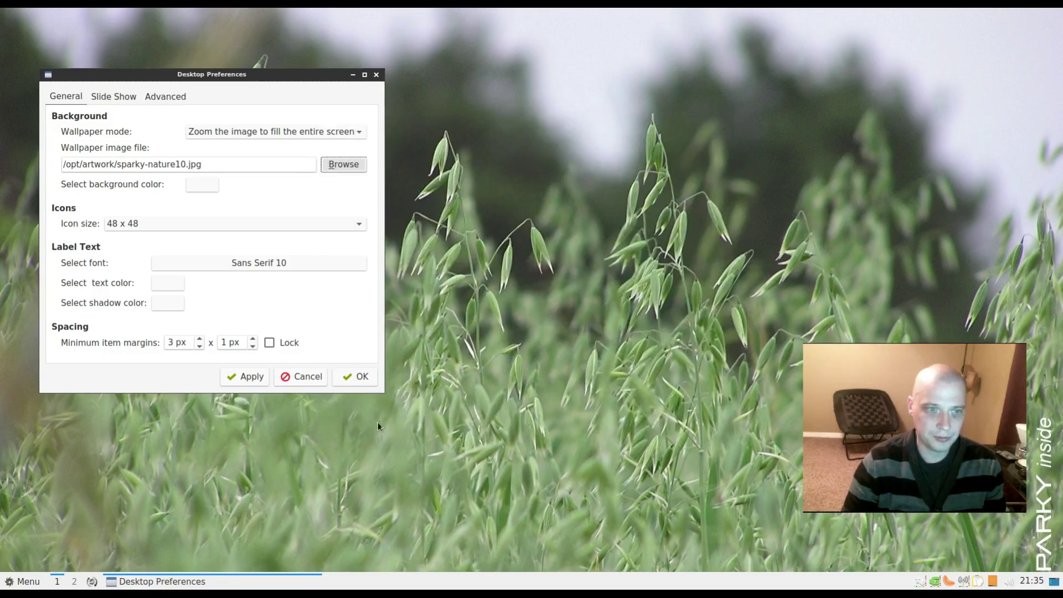
pyautogui.click(252, 377)
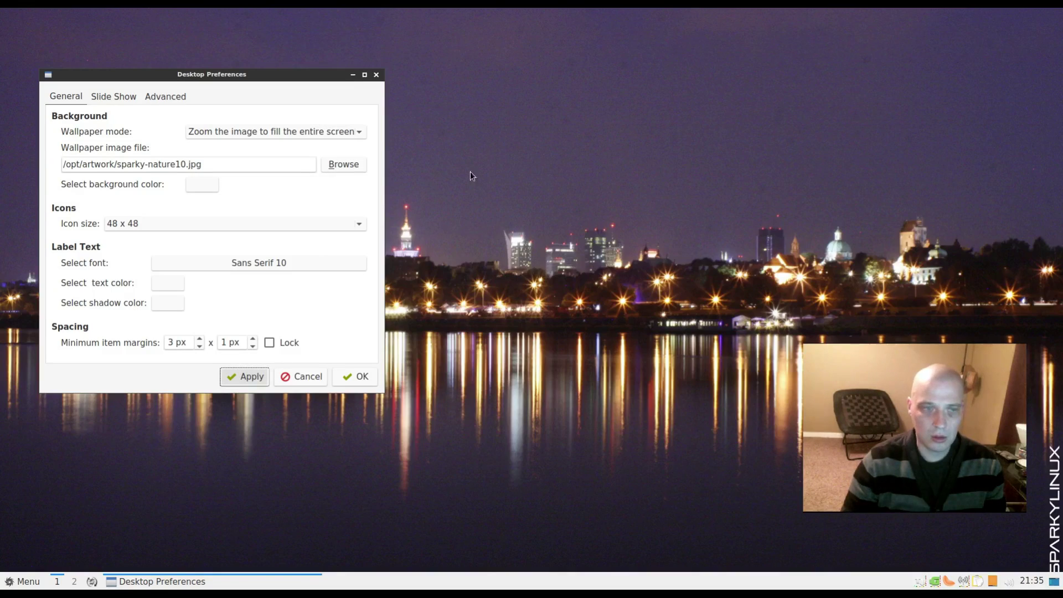
# - Change the wallpaper to sparky-nature14.jpg
pyautogui.click(347, 166)
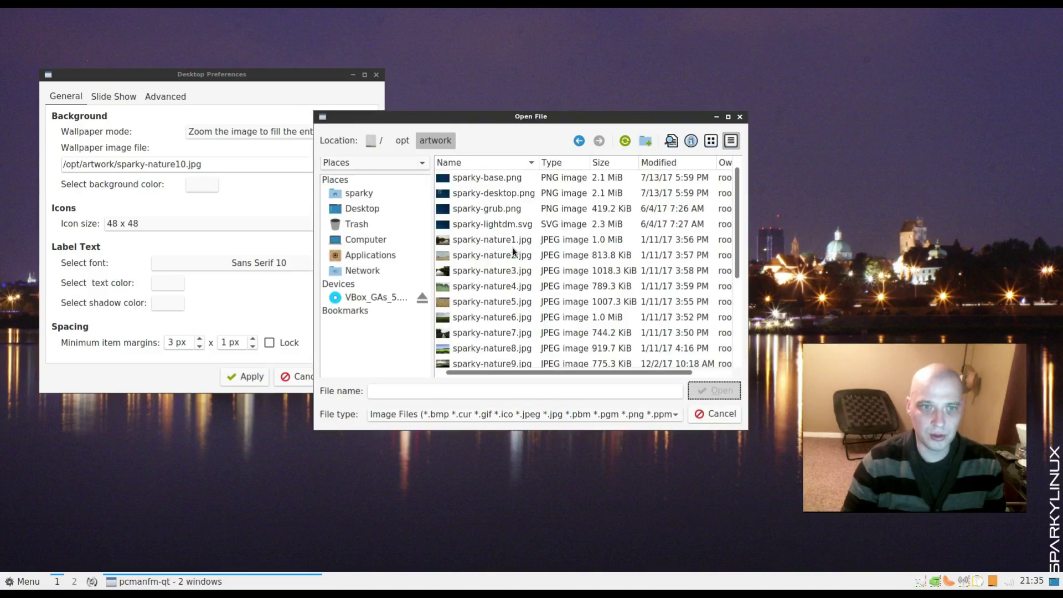
pyautogui.scroll(-3, 471, 315)
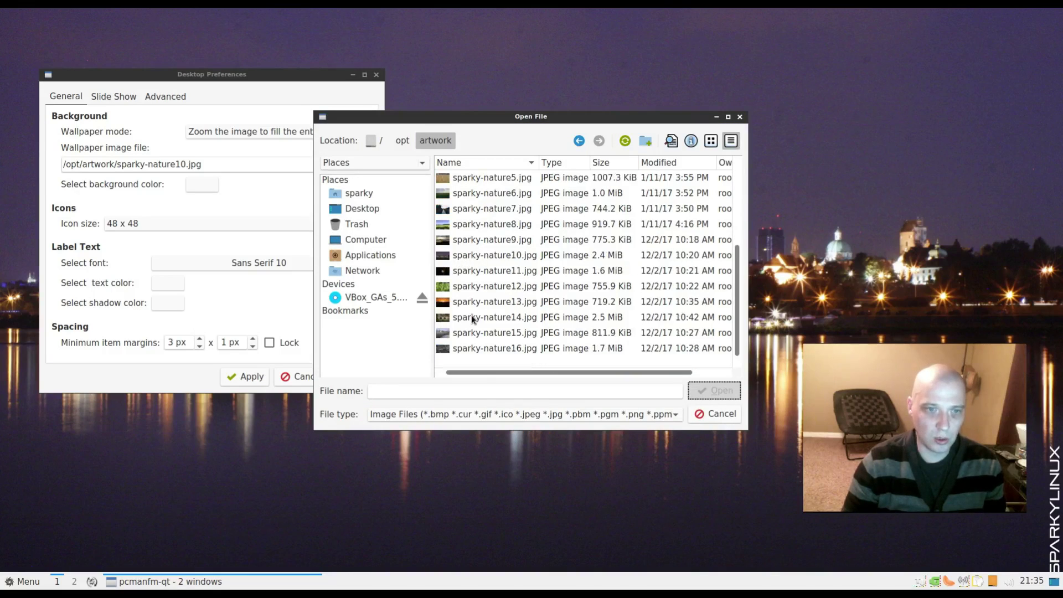
pyautogui.click(466, 317)
pyautogui.click(714, 390)
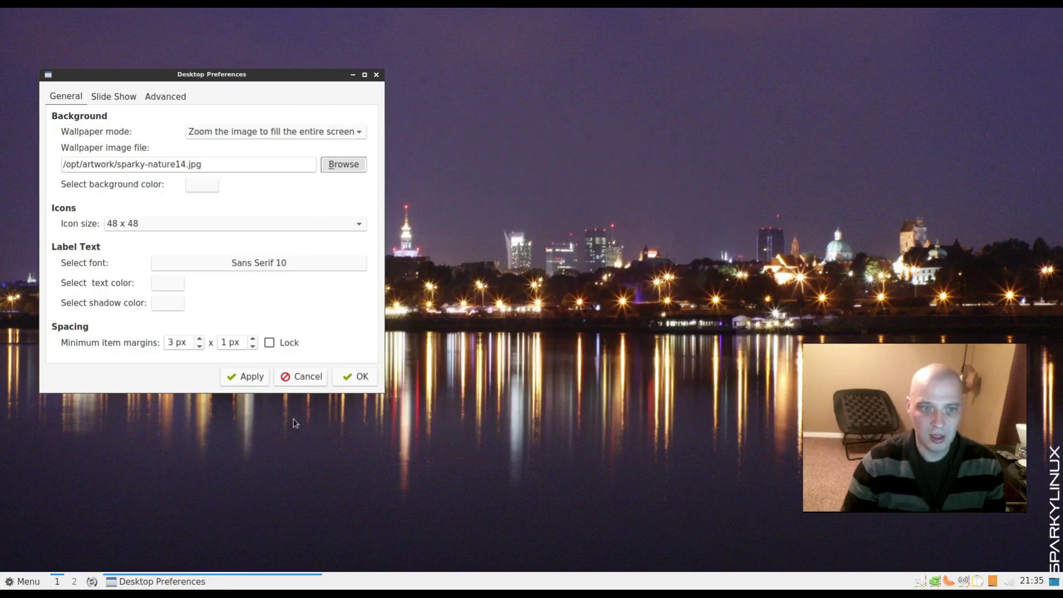
pyautogui.click(253, 378)
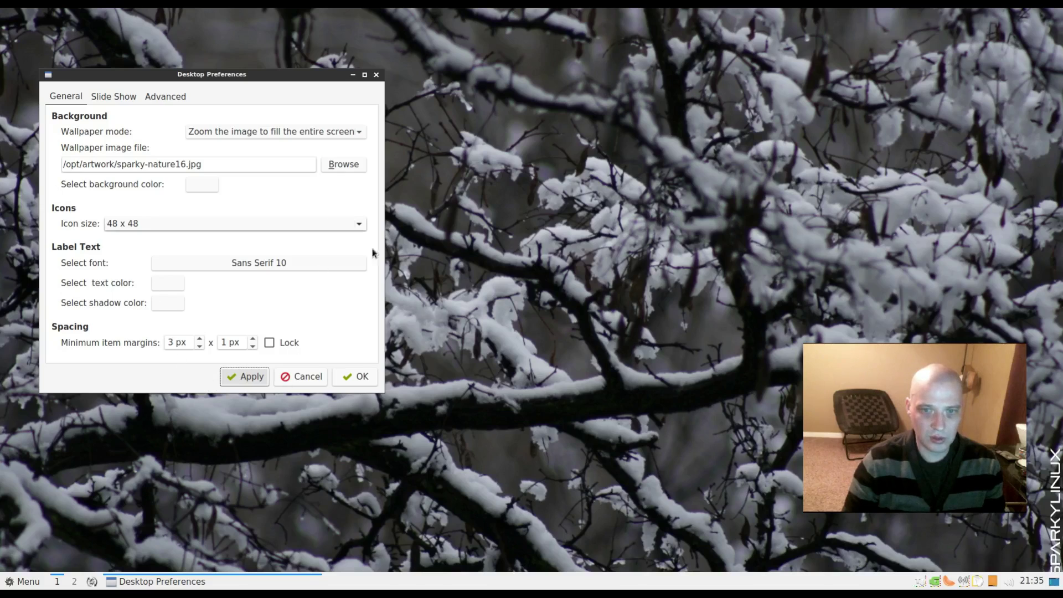
# - Apply /opt/artwork/sparky-base.png to restore the blue SparkyLinux logo wallpaper
pyautogui.click(344, 164)
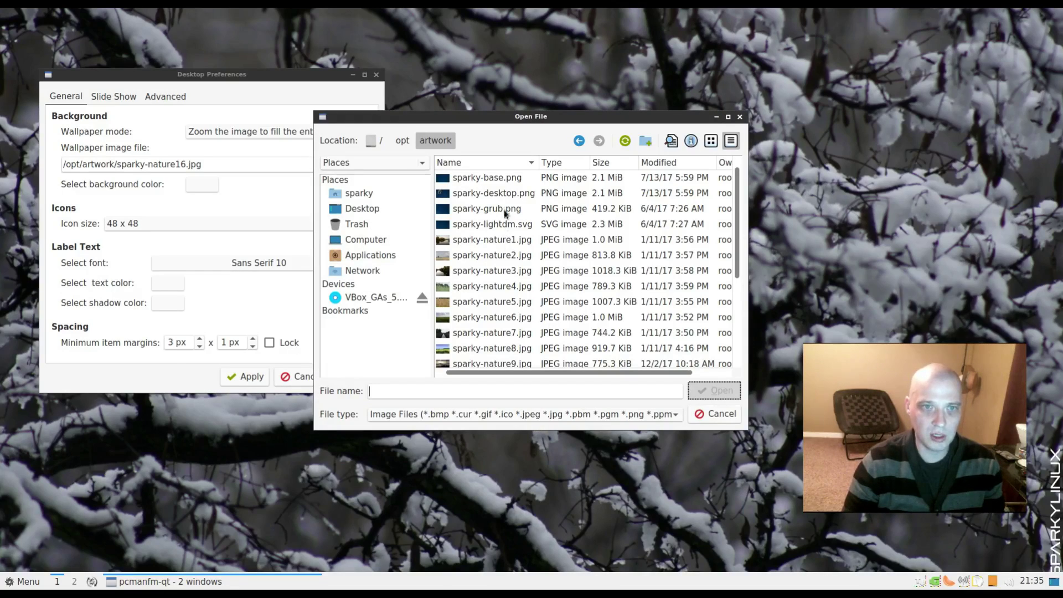
pyautogui.click(499, 176)
pyautogui.doubleClick(494, 177)
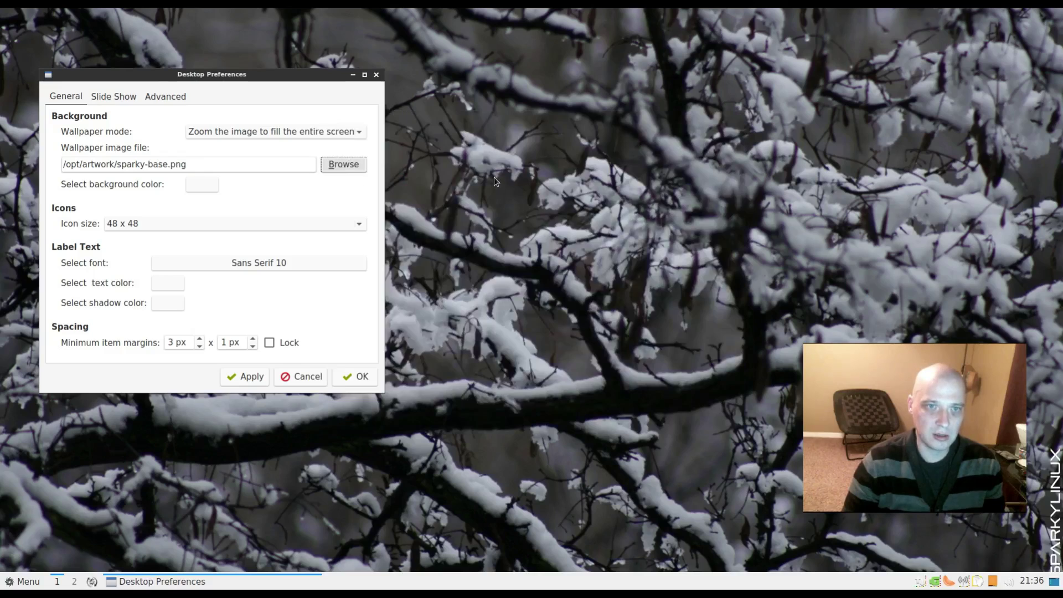
pyautogui.click(252, 382)
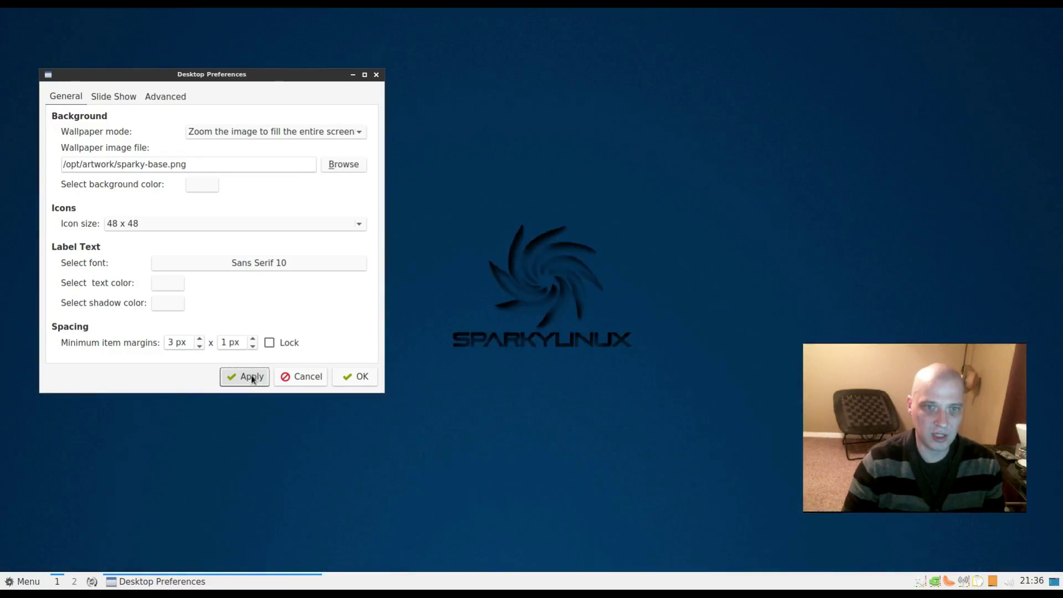
# - Close Desktop Preferences and open LXQt Appearance settings from Preferences > LXQt settings
pyautogui.click(379, 73)
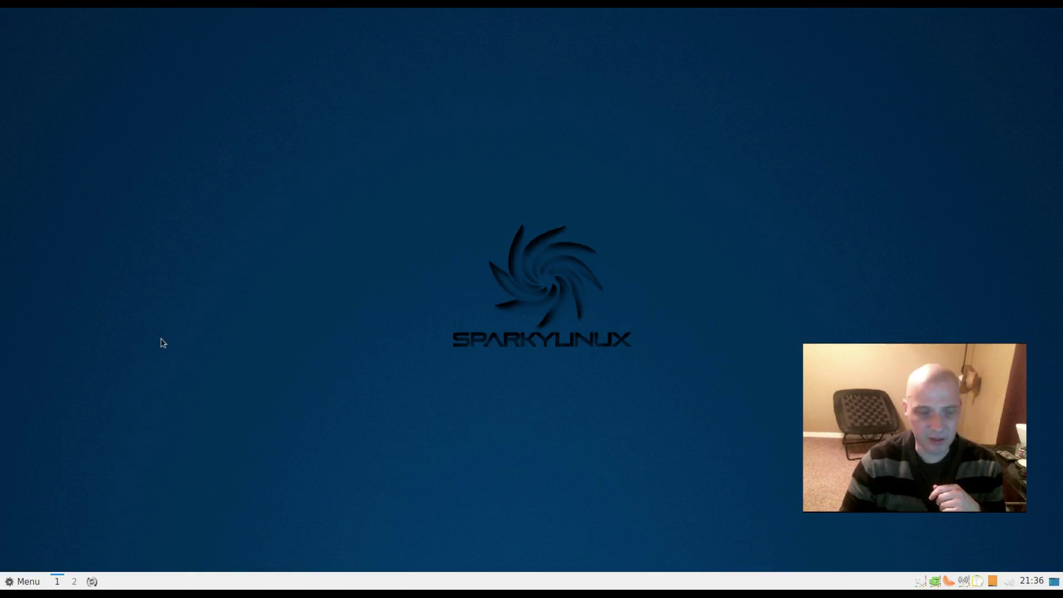
pyautogui.click(15, 584)
pyautogui.moveTo(104, 500)
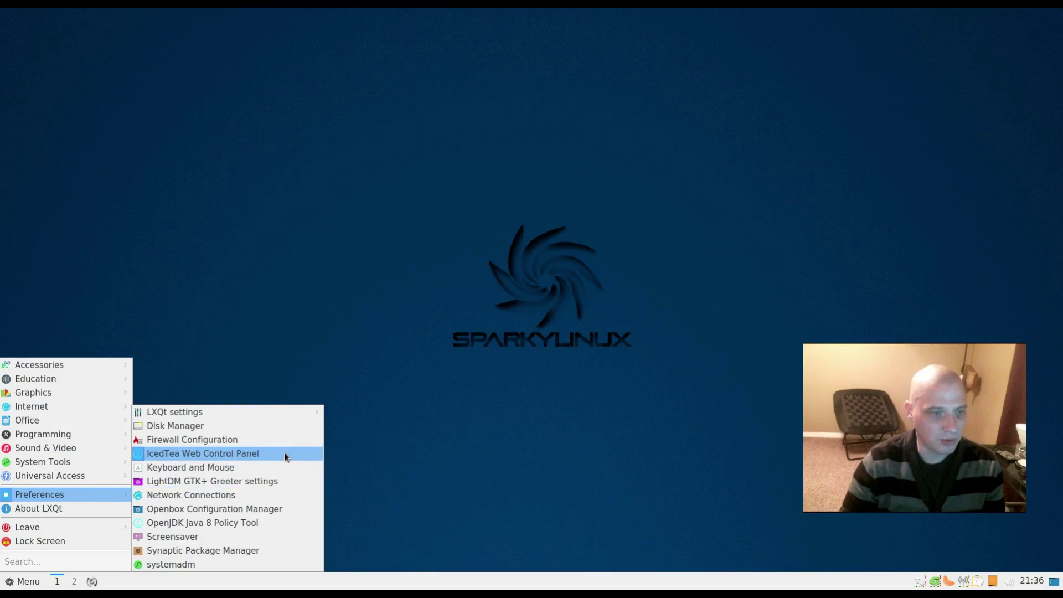
pyautogui.moveTo(304, 417)
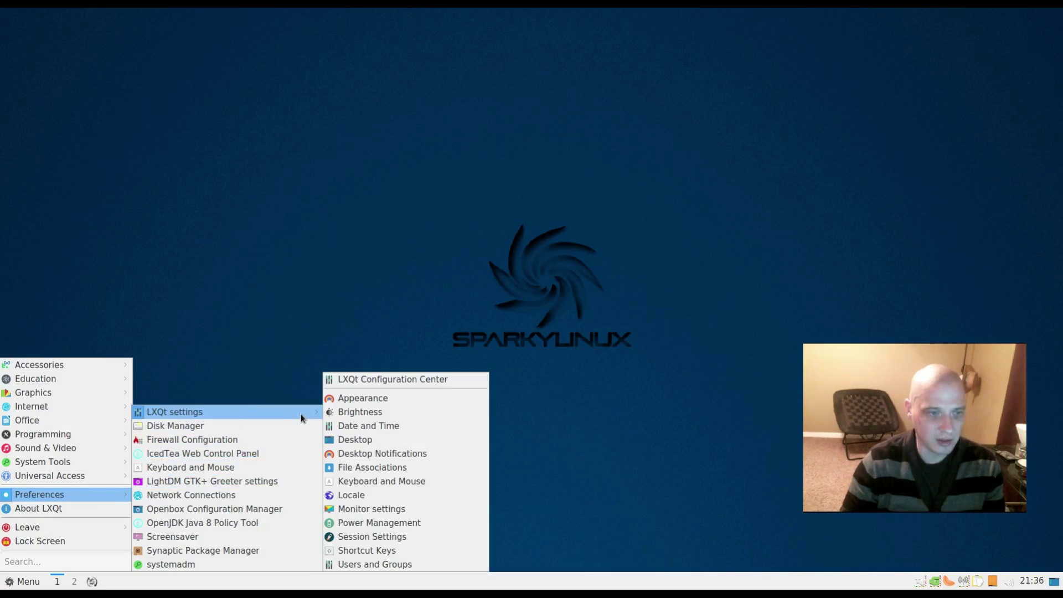
pyautogui.click(449, 404)
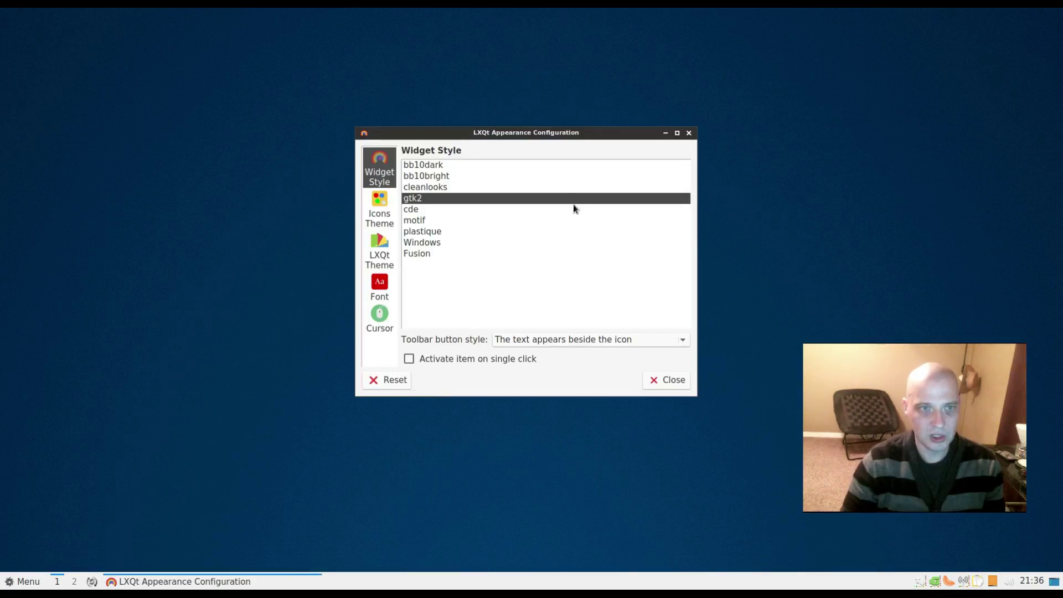
# - Show the Icons Theme page (Ultra-Flat-Icons) beside the home-folder file manager window
pyautogui.moveTo(573, 139); pyautogui.dragTo(428, 193)
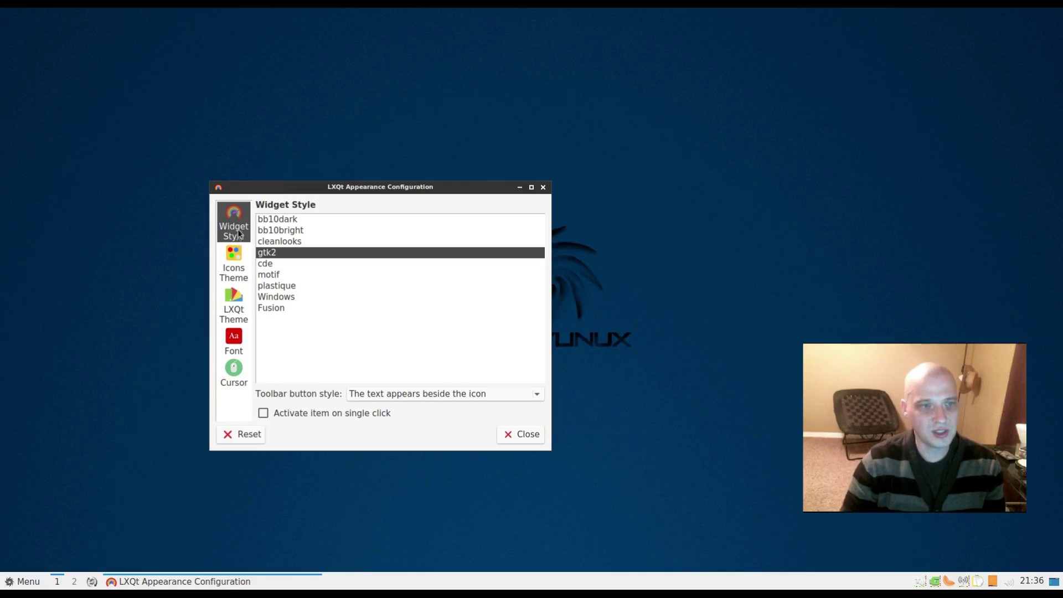
pyautogui.click(235, 266)
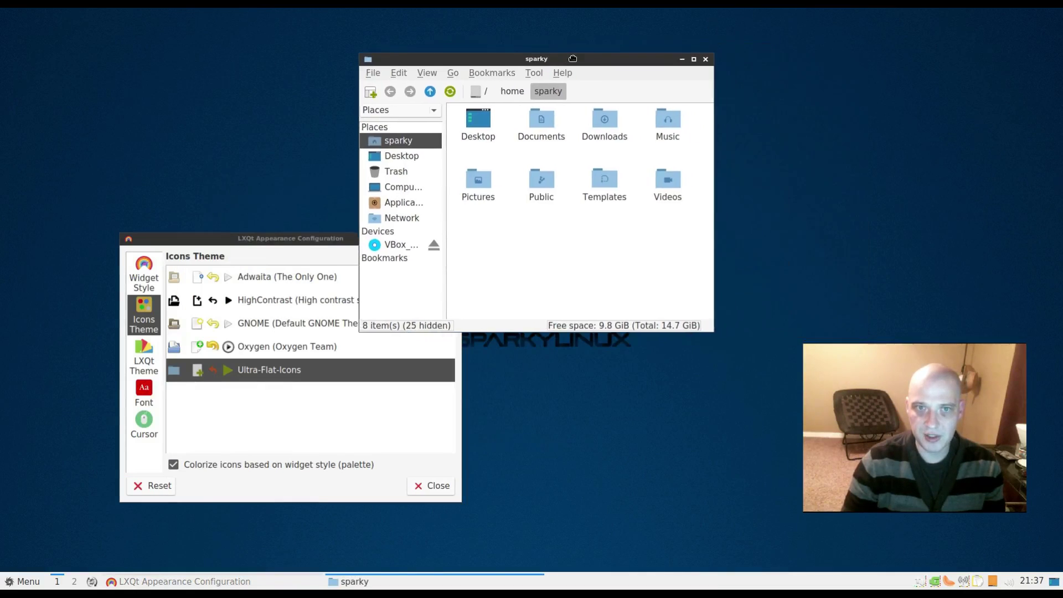
pyautogui.moveTo(573, 58); pyautogui.dragTo(711, 57)
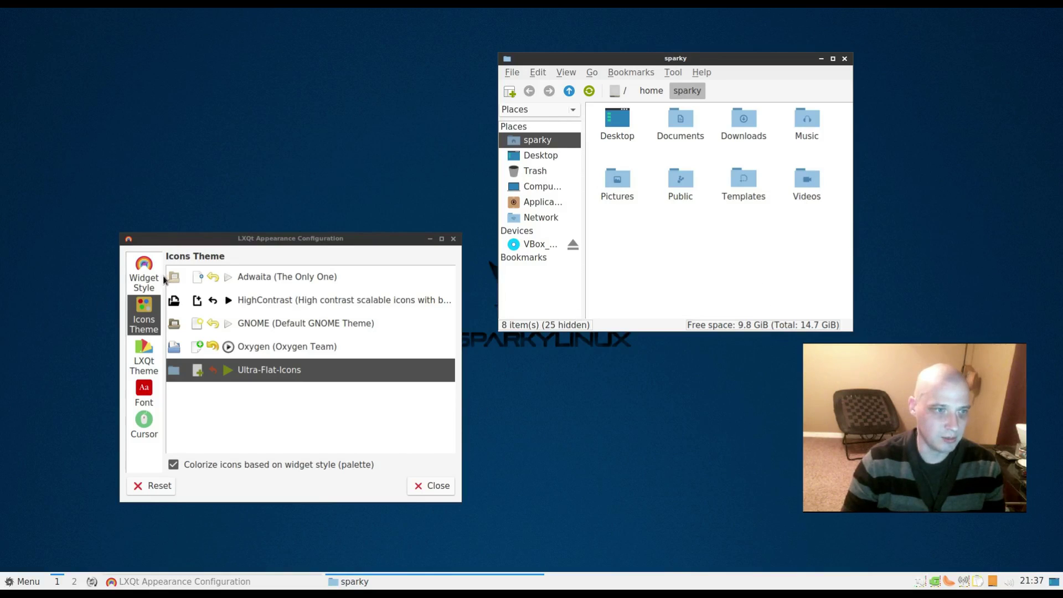
# - Preview the Sparky, Dark, Frost and Kde-plasma LXQt themes, then return to Sparky5
pyautogui.click(136, 363)
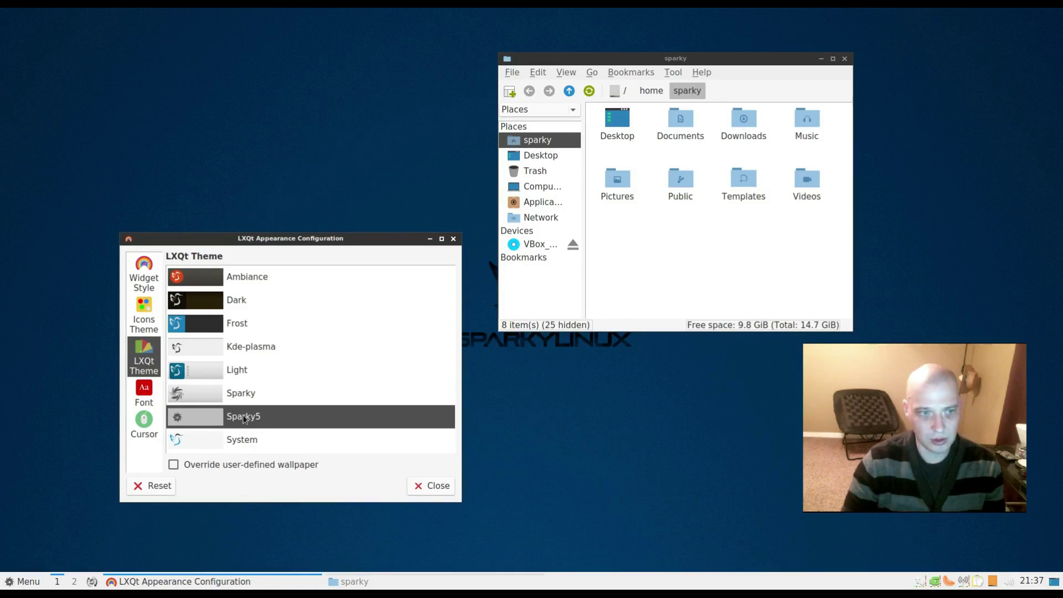
pyautogui.click(246, 397)
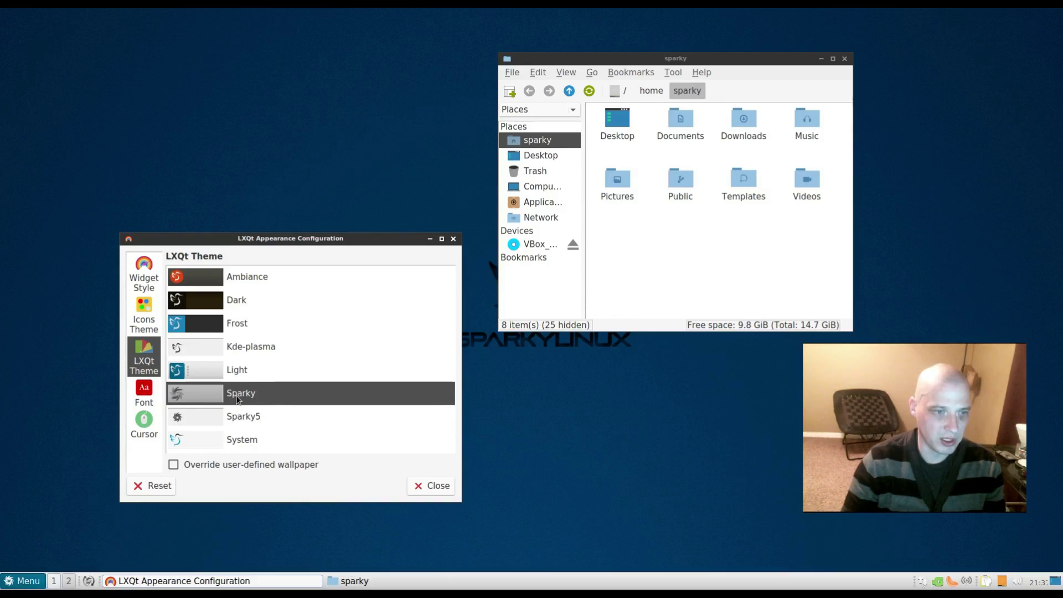
pyautogui.click(19, 582)
pyautogui.click(19, 581)
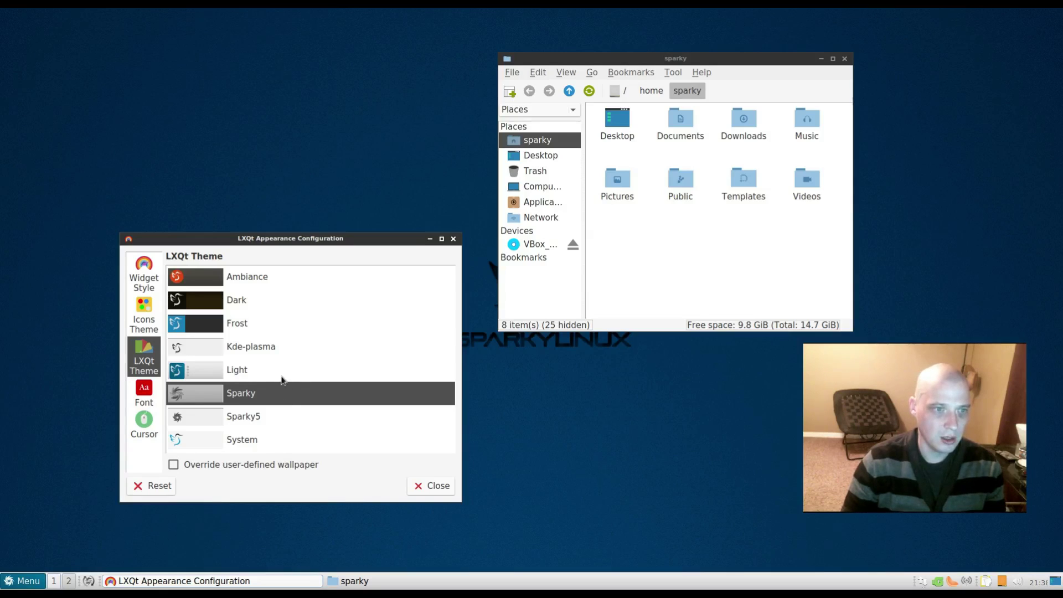
pyautogui.click(243, 299)
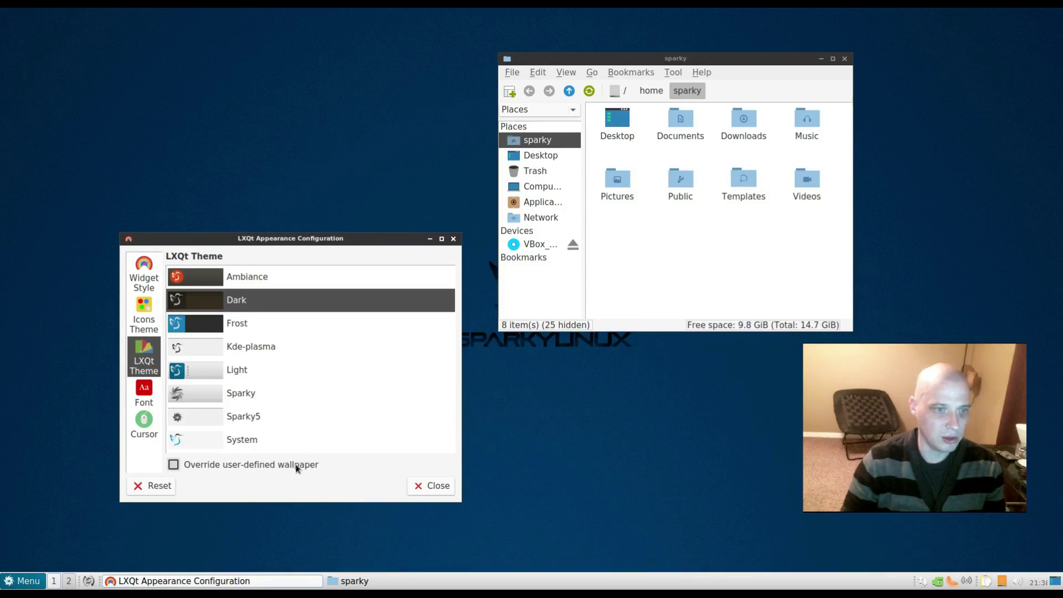
pyautogui.click(237, 328)
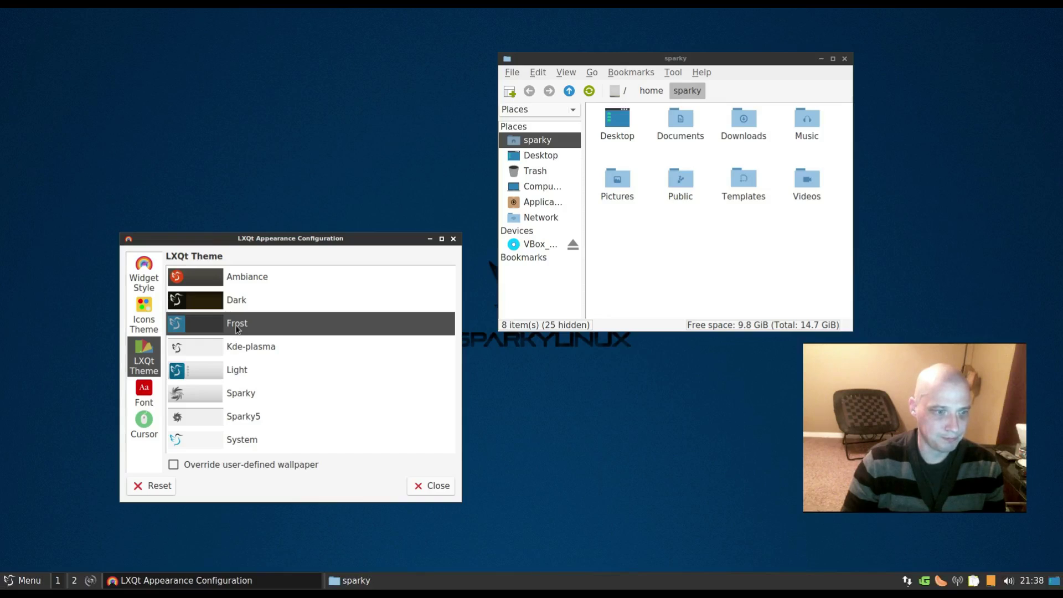
pyautogui.click(257, 355)
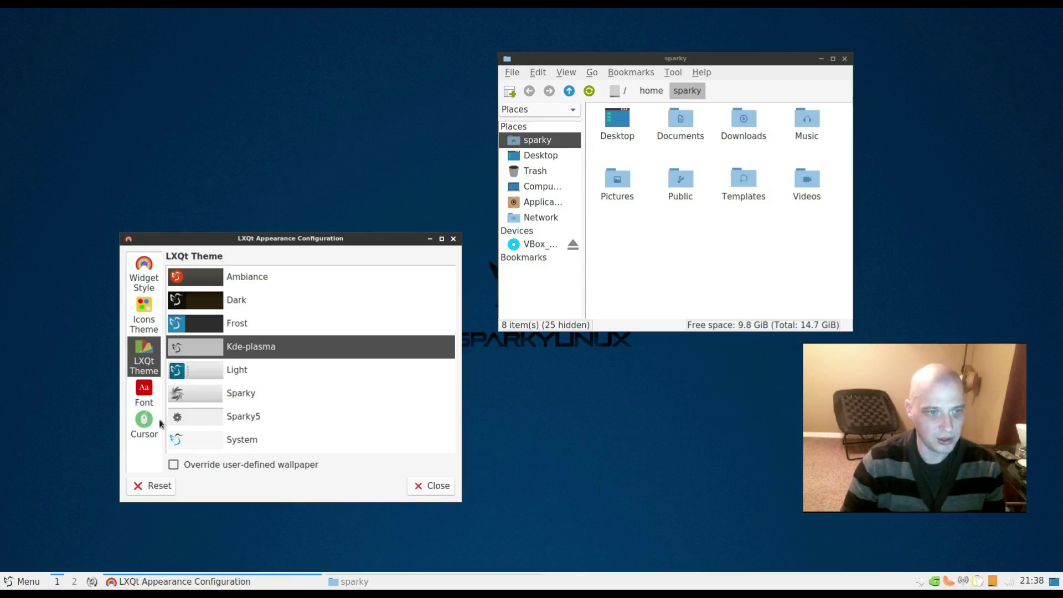
pyautogui.click(241, 423)
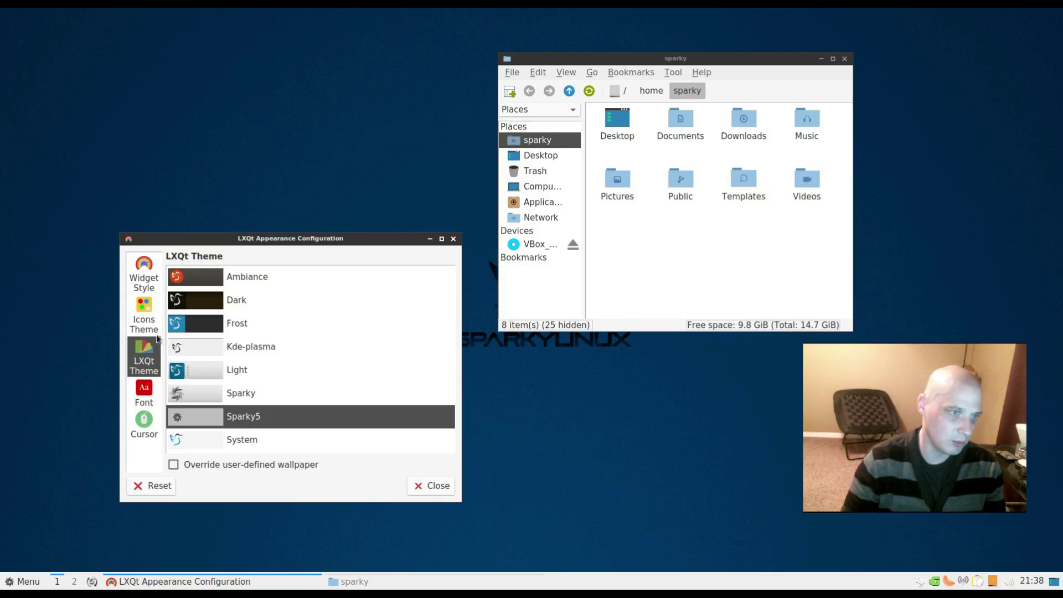
# - Look through the Widget Style, Font and Cursor settings pages, then bring up the application menu
pyautogui.click(148, 290)
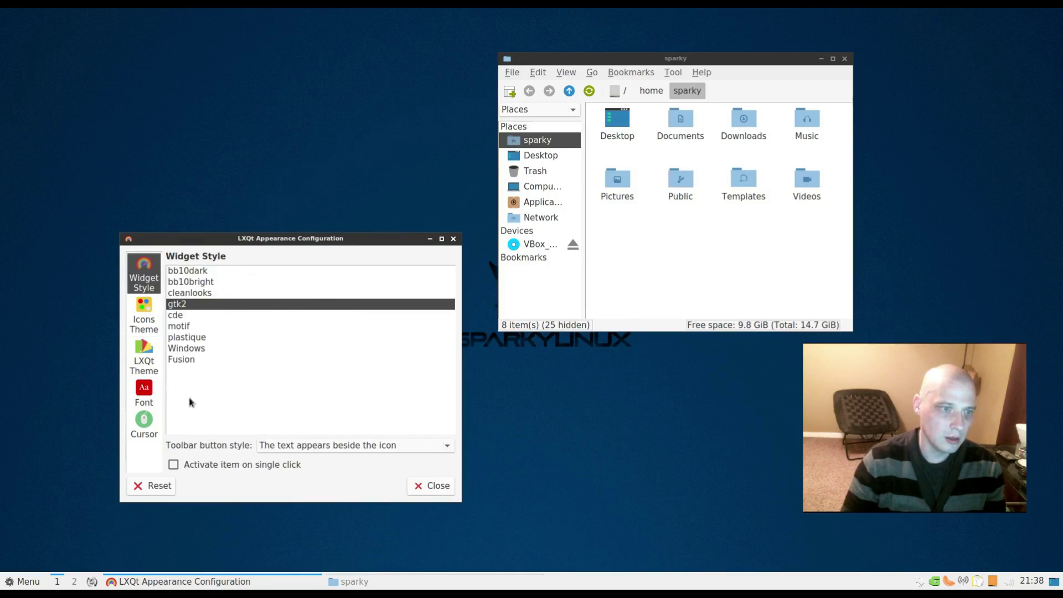
pyautogui.click(140, 397)
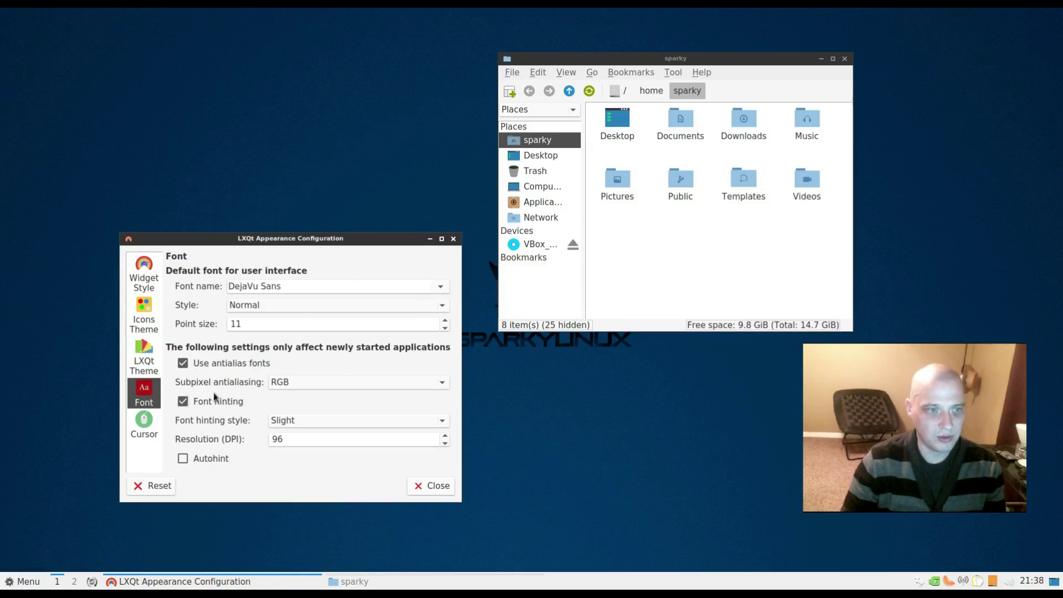
pyautogui.click(151, 425)
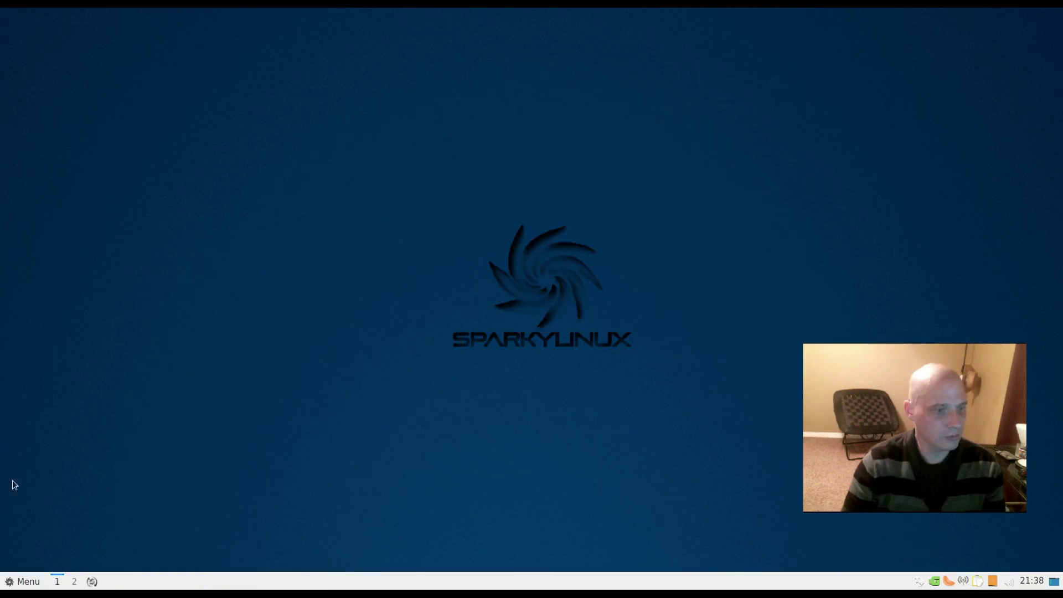
pyautogui.click(23, 582)
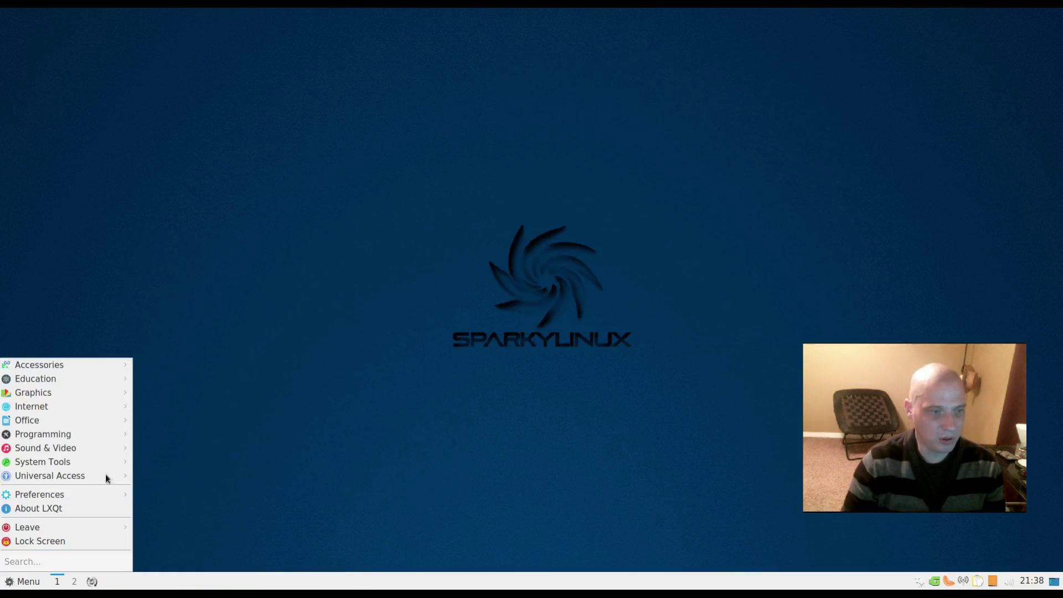
# - Run uname -r in QTerminal, showing kernel 4.14.0-2-amd64, then quit the terminal
pyautogui.moveTo(112, 463)
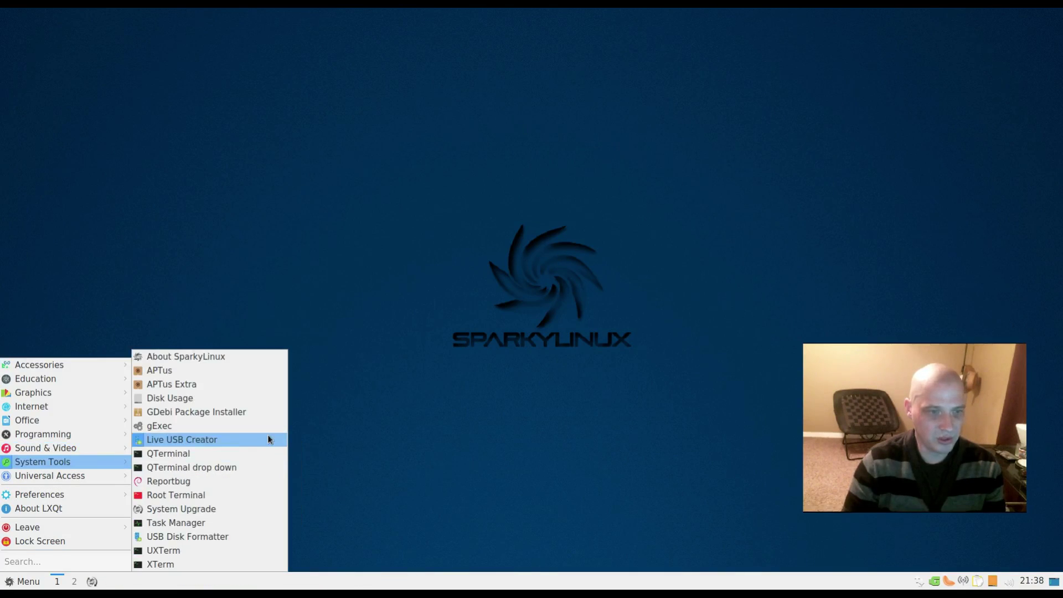
pyautogui.click(254, 454)
pyautogui.moveTo(443, 220); pyautogui.dragTo(676, 102)
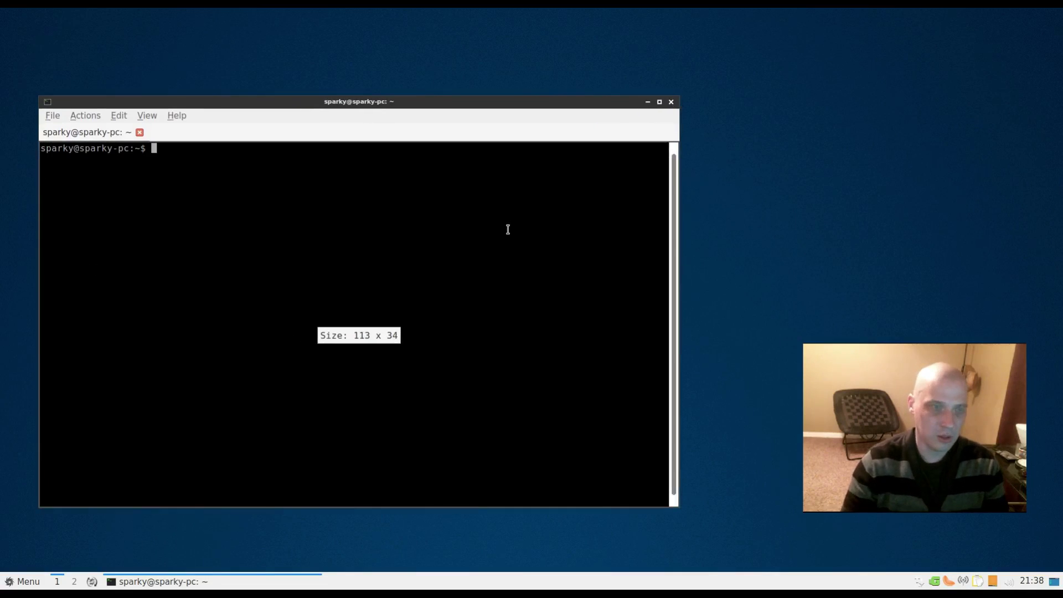
pyautogui.write('uname -')
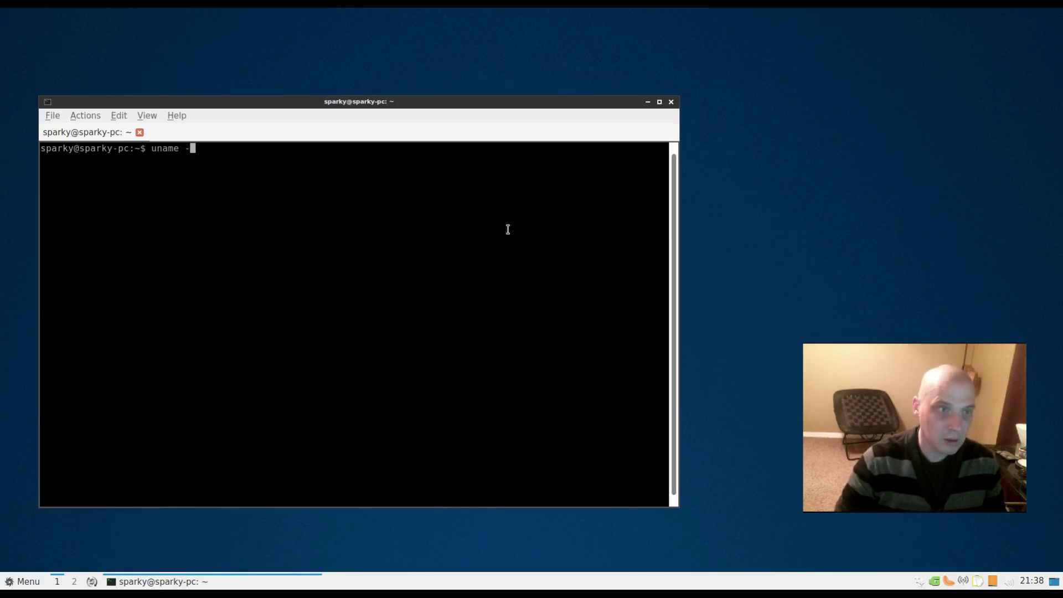
pyautogui.write('r')
pyautogui.press('Return')
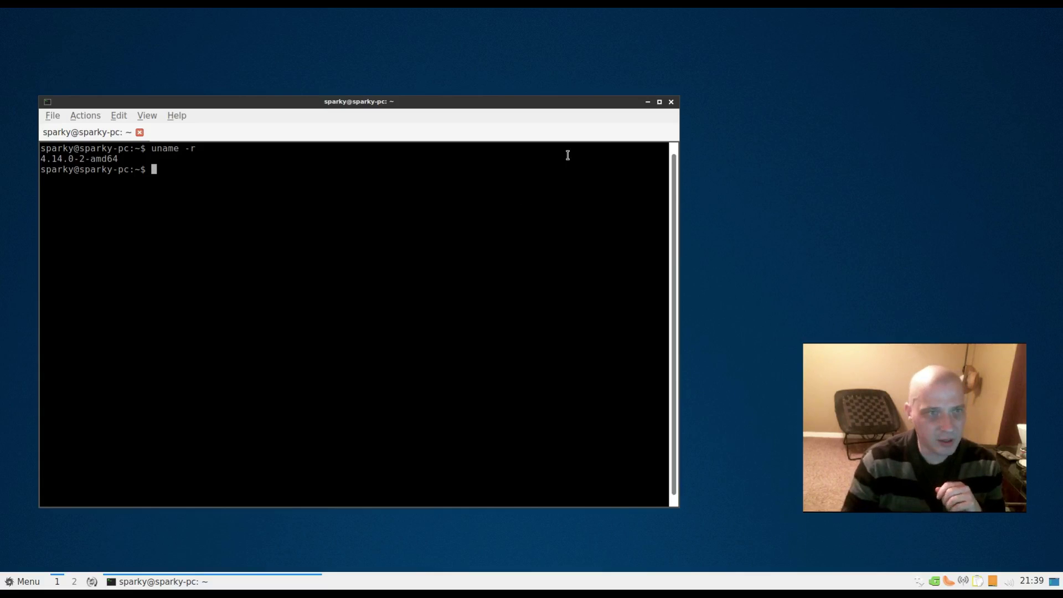
pyautogui.click(672, 102)
pyautogui.click(395, 312)
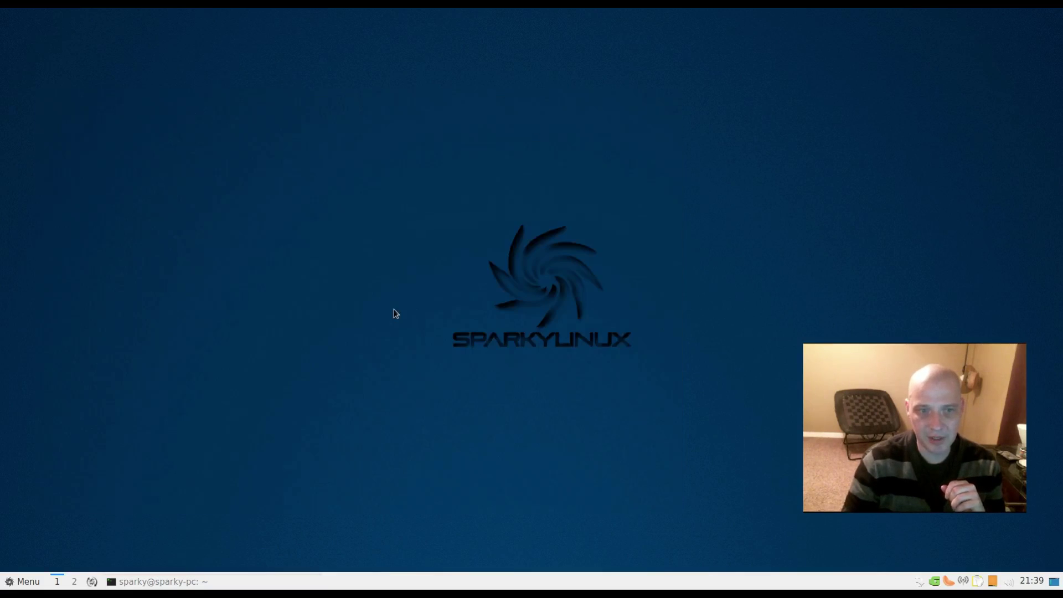